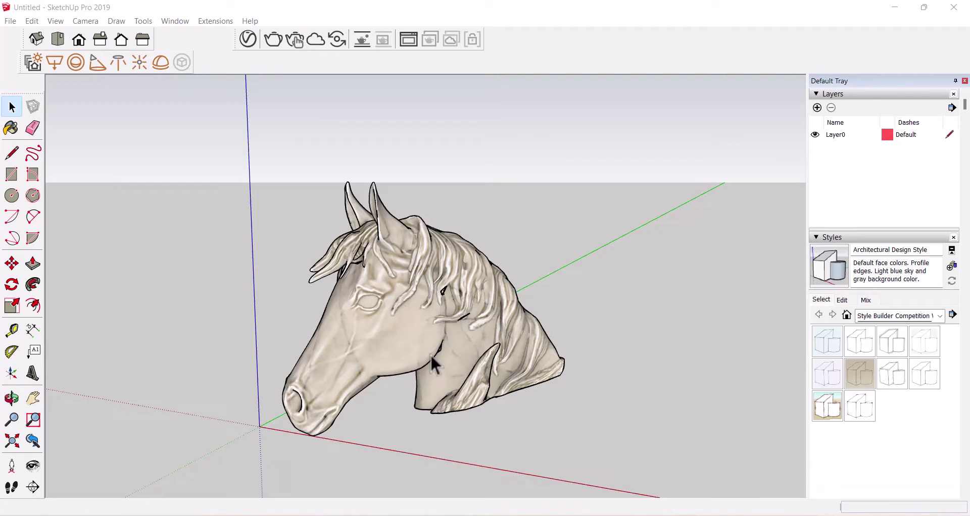
# Orbit around the horse head to inspect it from the front and side
pyautogui.moveTo(420, 360); pyautogui.dragTo(489, 317, button='middle')
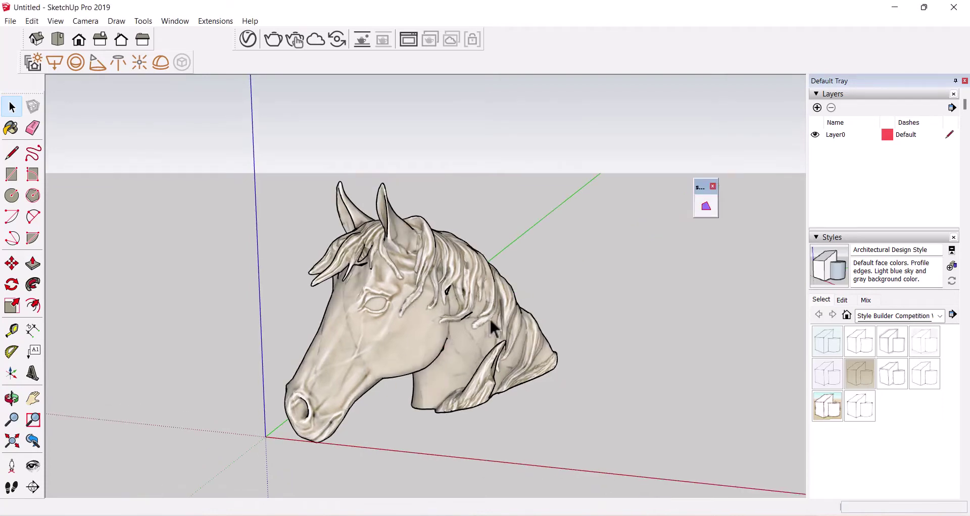
pyautogui.moveTo(490, 195)
pyautogui.mouseDown(button='middle')
pyautogui.moveTo(466, 254)
pyautogui.moveTo(489, 303)
pyautogui.mouseUp(button='middle')
pyautogui.click(11, 399)
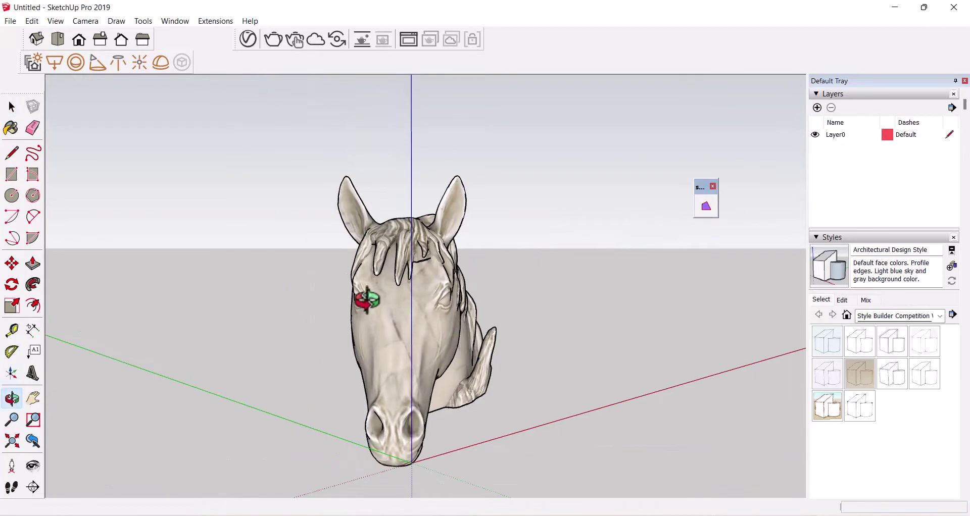
pyautogui.moveTo(369, 297)
pyautogui.mouseDown()
pyautogui.moveTo(106, 310)
pyautogui.moveTo(61, 243)
pyautogui.moveTo(288, 300)
pyautogui.mouseUp()
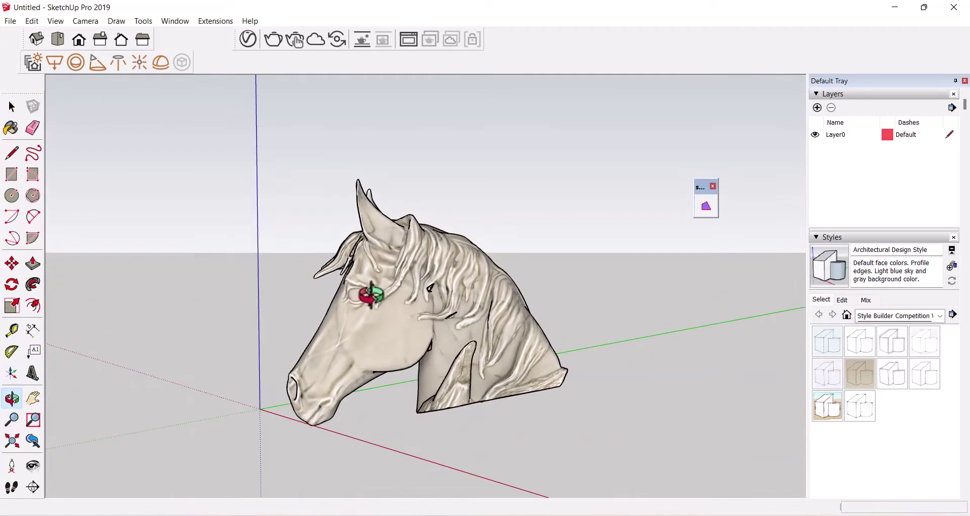
pyautogui.press('space')
pyautogui.click(369, 293)
pyautogui.press('o')
pyautogui.moveTo(289, 336)
pyautogui.mouseDown()
pyautogui.moveTo(453, 326)
pyautogui.moveTo(533, 369)
pyautogui.moveTo(600, 350)
pyautogui.mouseUp()
pyautogui.press('space')
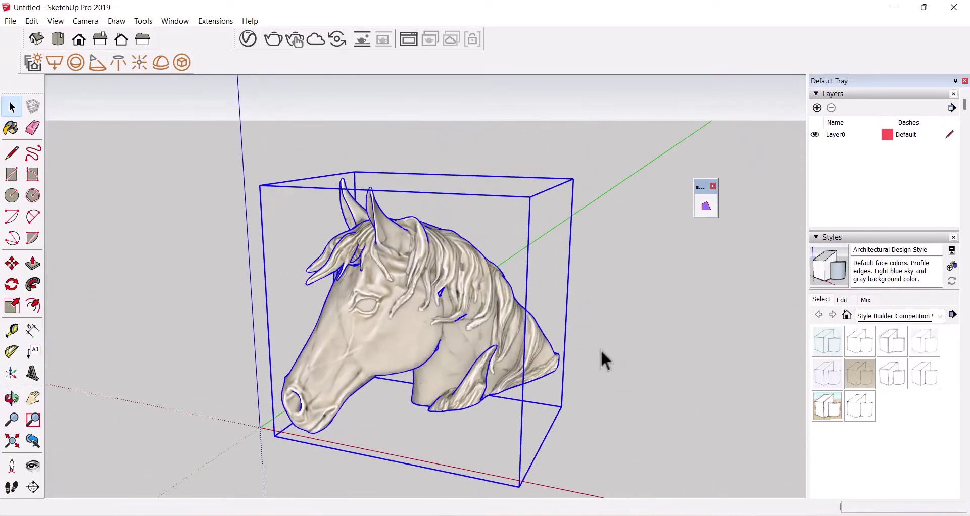
pyautogui.click(601, 350)
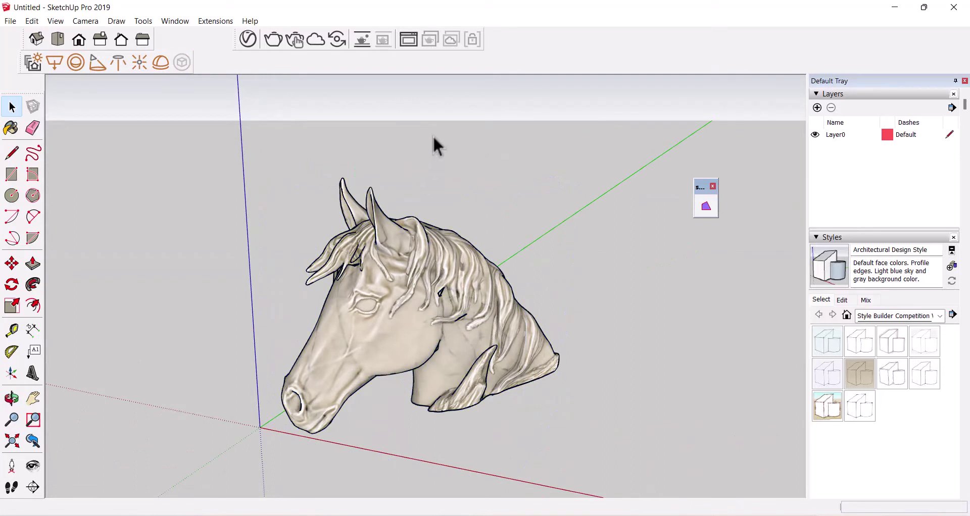
# In Top view, rotate the horse head about 94.5° so its face points front
pyautogui.click(81, 40)
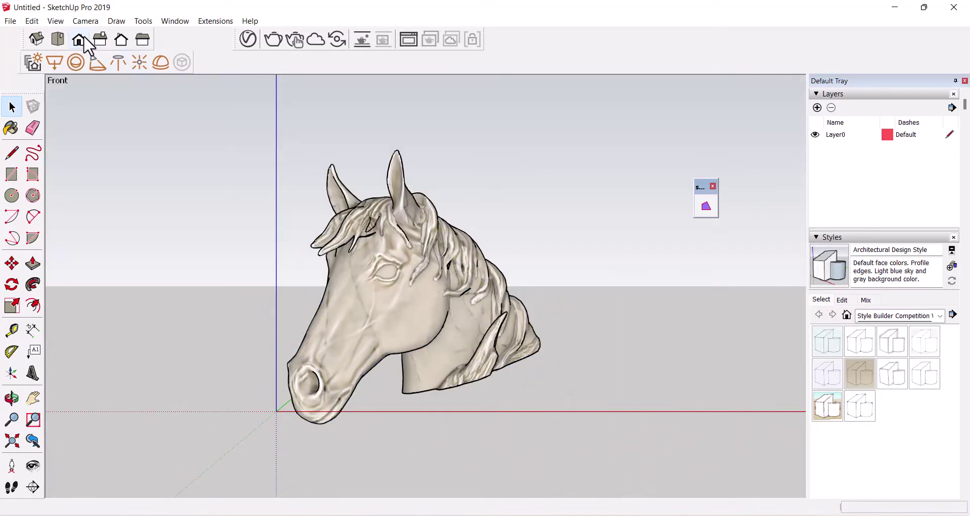
pyautogui.click(57, 39)
pyautogui.click(387, 284)
pyautogui.scroll(2, 363, 335)
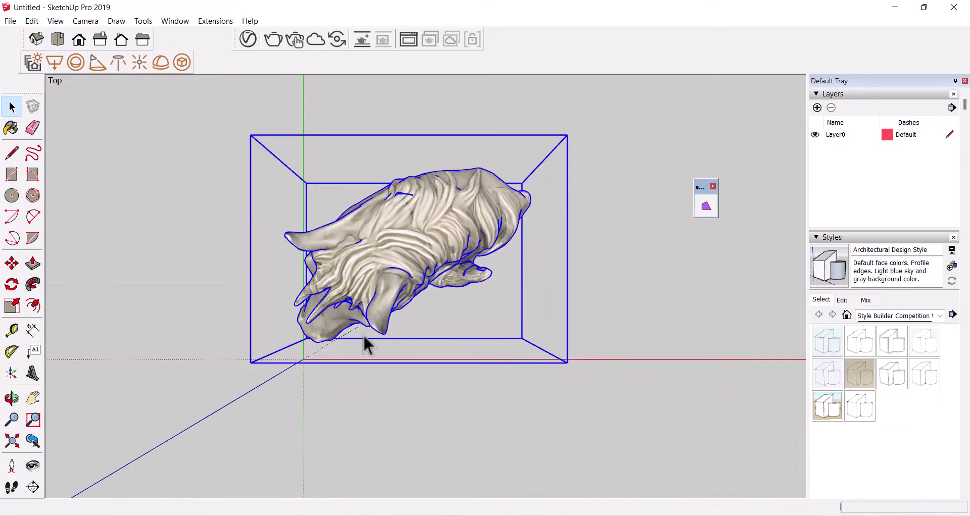
pyautogui.click(12, 284)
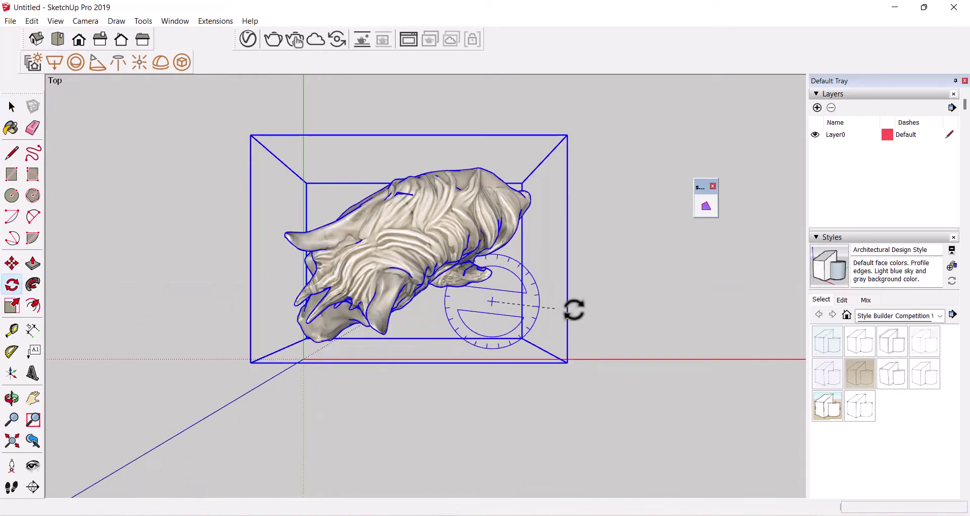
pyautogui.click(595, 298)
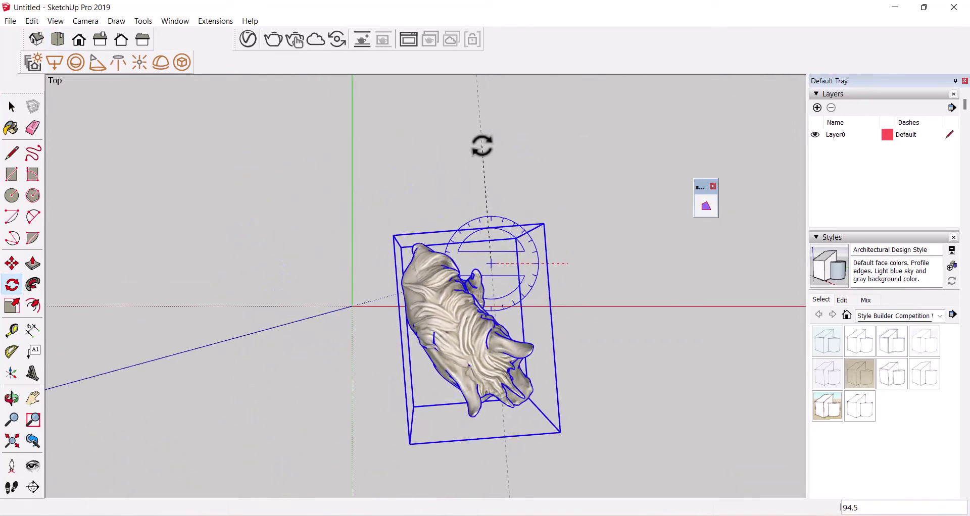
pyautogui.click(552, 192)
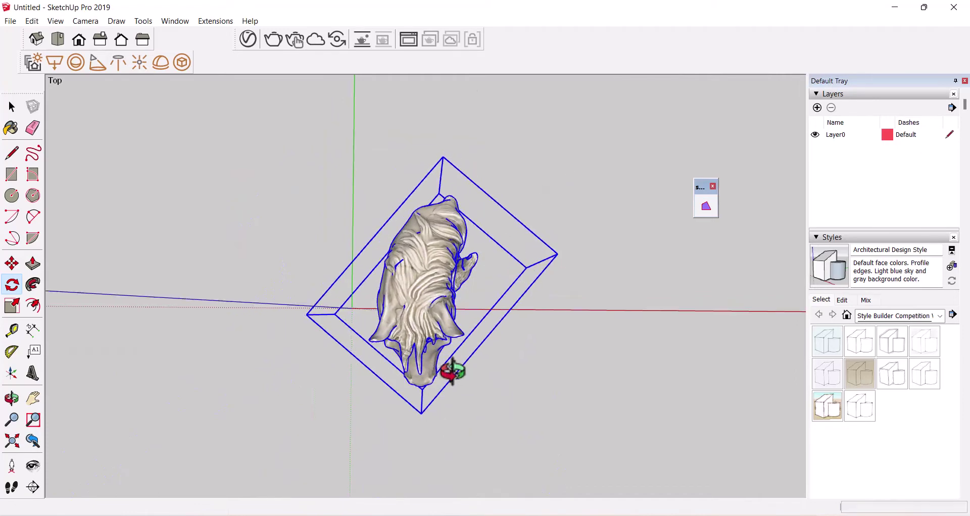
pyautogui.moveTo(452, 372)
pyautogui.mouseDown(button='middle')
pyautogui.moveTo(418, 210)
pyautogui.moveTo(427, 385)
pyautogui.mouseUp(button='middle')
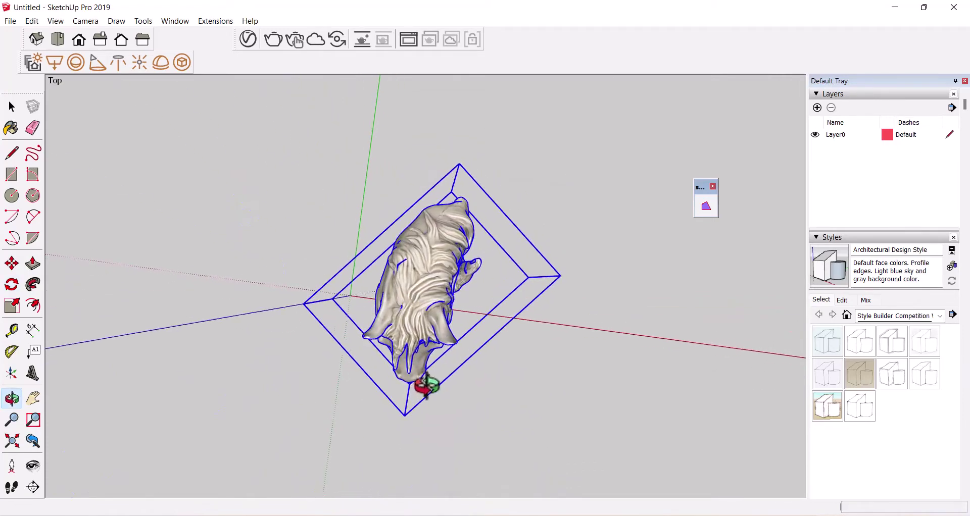
pyautogui.click(77, 41)
# Check the rotated model in parallel projection zoomed to fit, then return to perspective
pyautogui.click(84, 21)
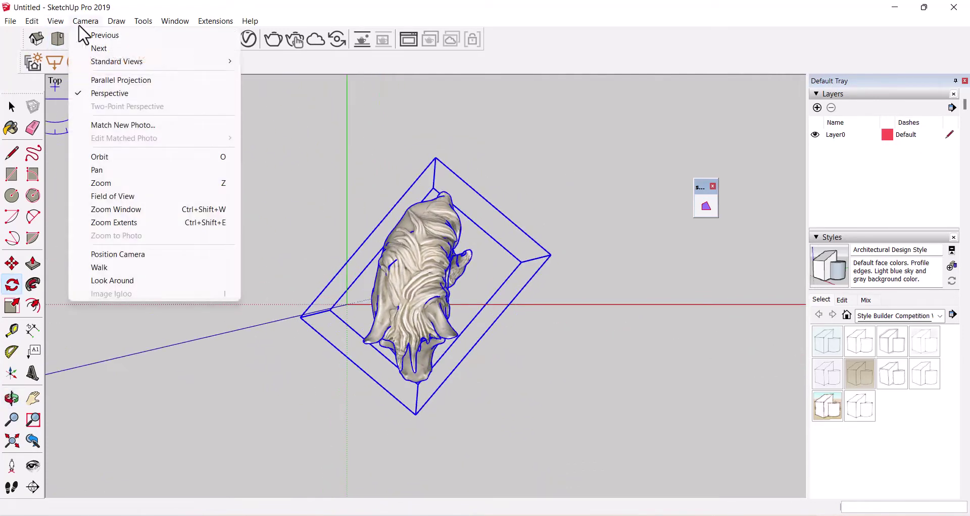
pyautogui.click(116, 81)
pyautogui.hotkey('ctrl', 'shift', 'e')
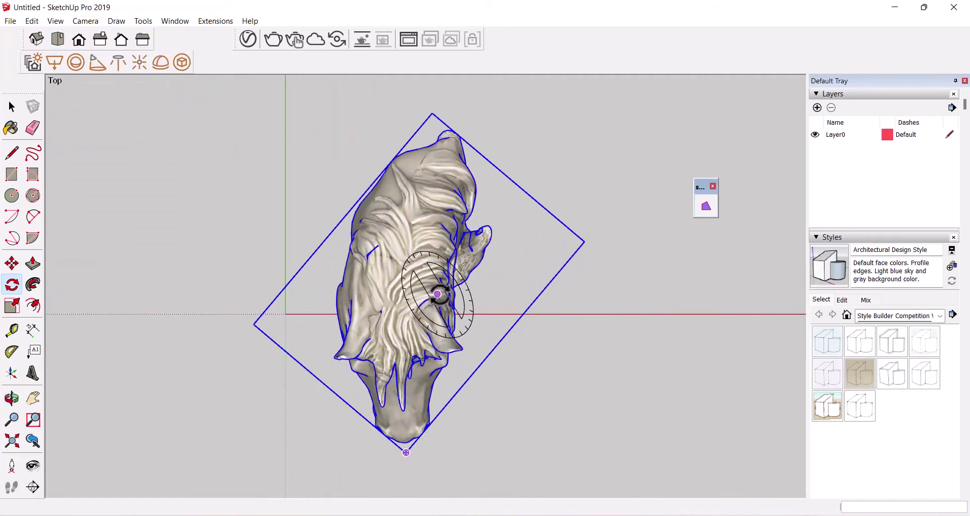
pyautogui.press('space')
pyautogui.click(205, 203)
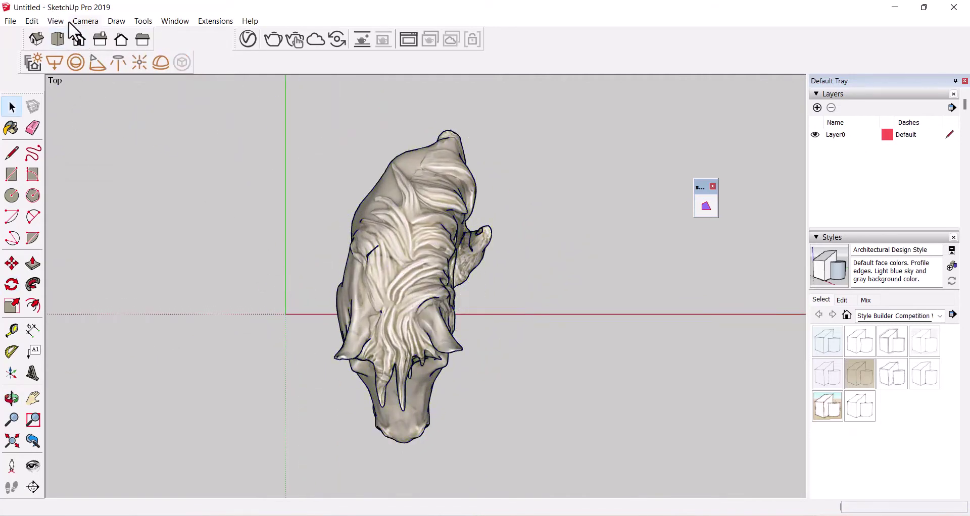
pyautogui.click(80, 21)
pyautogui.click(115, 94)
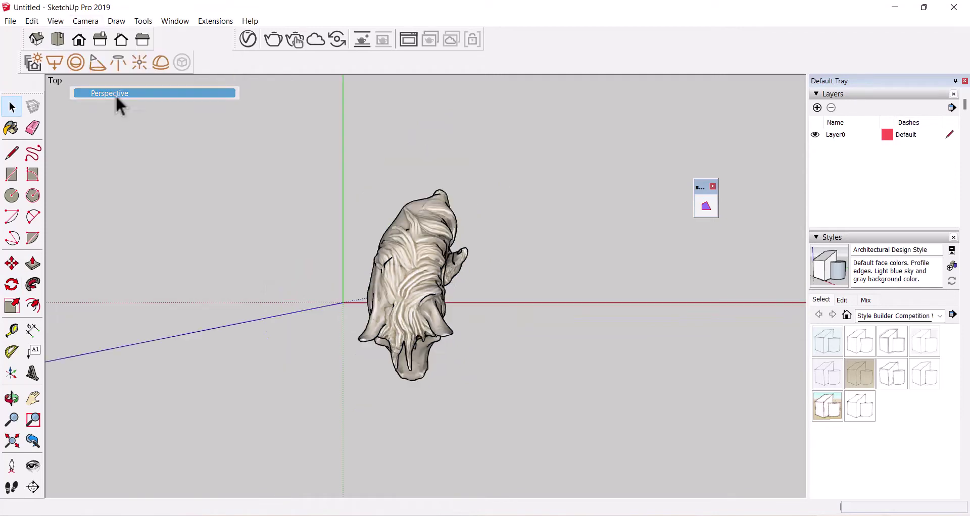
# Explode the horse-head group into loose geometry
pyautogui.moveTo(474, 414)
pyautogui.mouseDown(button='middle')
pyautogui.moveTo(278, 173)
pyautogui.moveTo(439, 375)
pyautogui.moveTo(512, 208)
pyautogui.mouseUp(button='middle')
pyautogui.click(405, 289)
pyautogui.scroll(-3, 405, 260)
pyautogui.scroll(3, 507, 324)
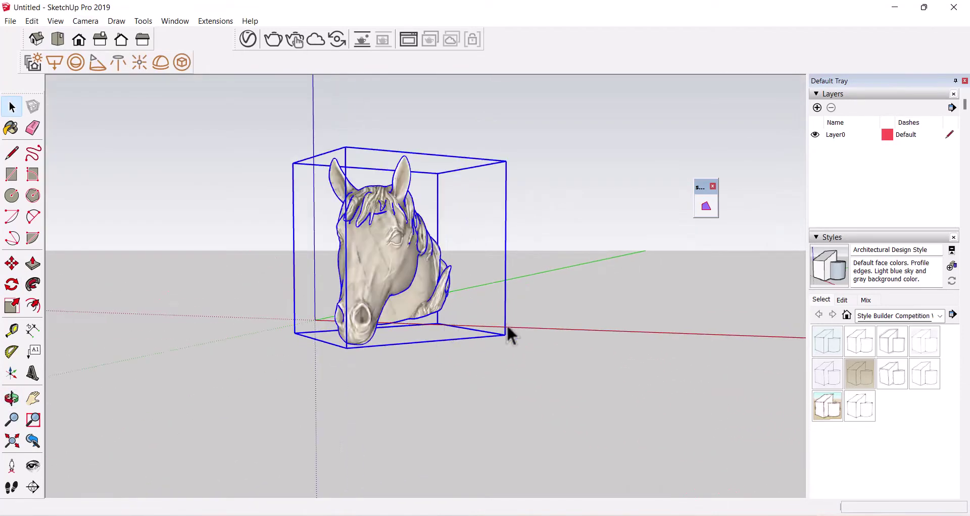
pyautogui.moveTo(506, 324); pyautogui.dragTo(329, 364, button='middle')
pyautogui.rightClick(357, 239)
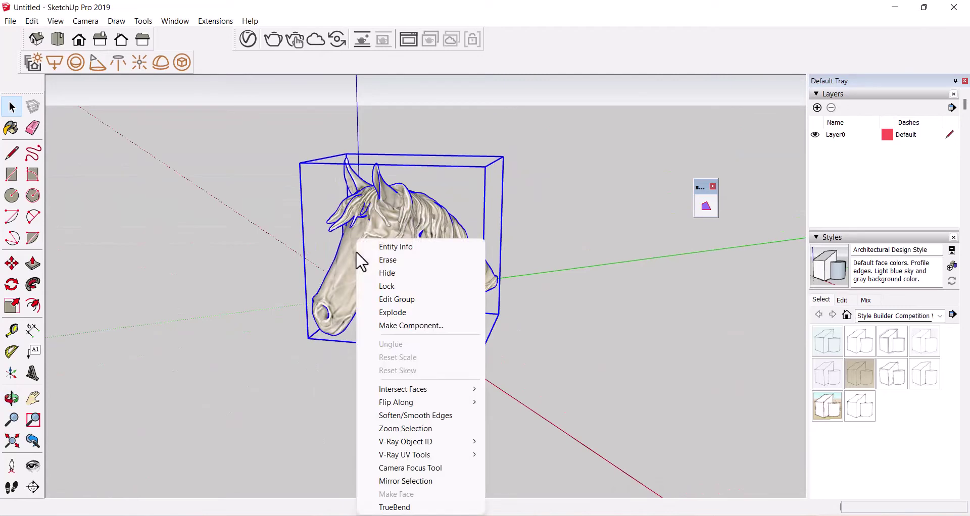
pyautogui.click(386, 308)
pyautogui.moveTo(559, 264)
pyautogui.mouseDown(button='middle')
pyautogui.moveTo(481, 310)
pyautogui.moveTo(404, 86)
pyautogui.mouseUp(button='middle')
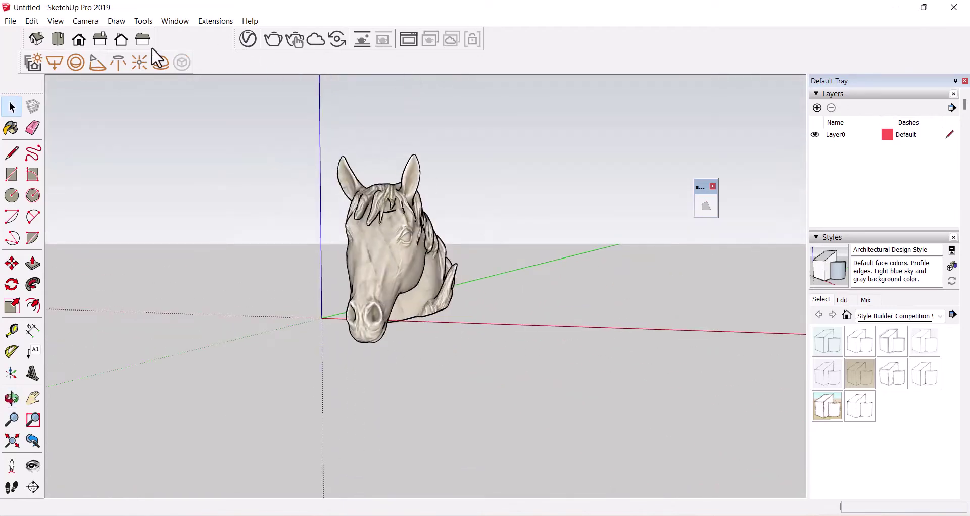
# In Front view, draw a rectangle from above the left ear to below the nose
pyautogui.click(64, 41)
pyautogui.click(74, 44)
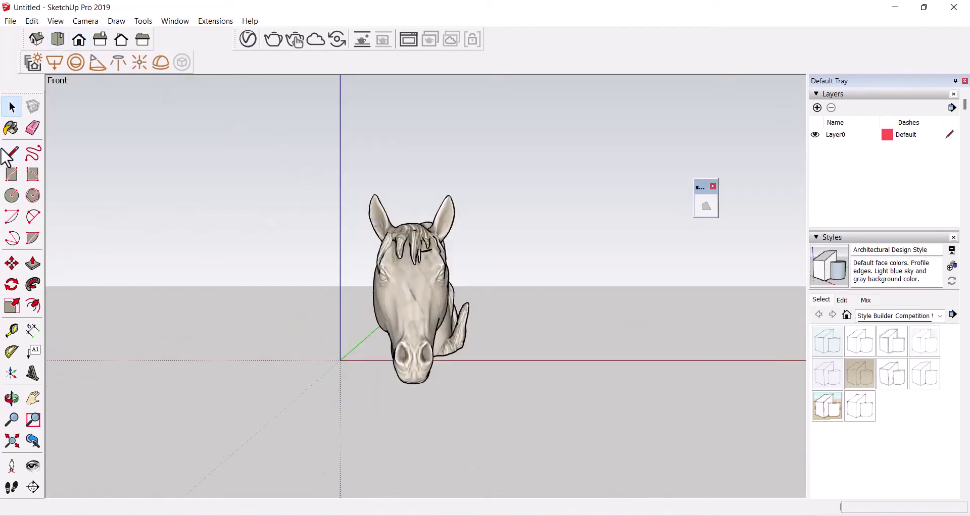
pyautogui.click(12, 175)
pyautogui.click(348, 190)
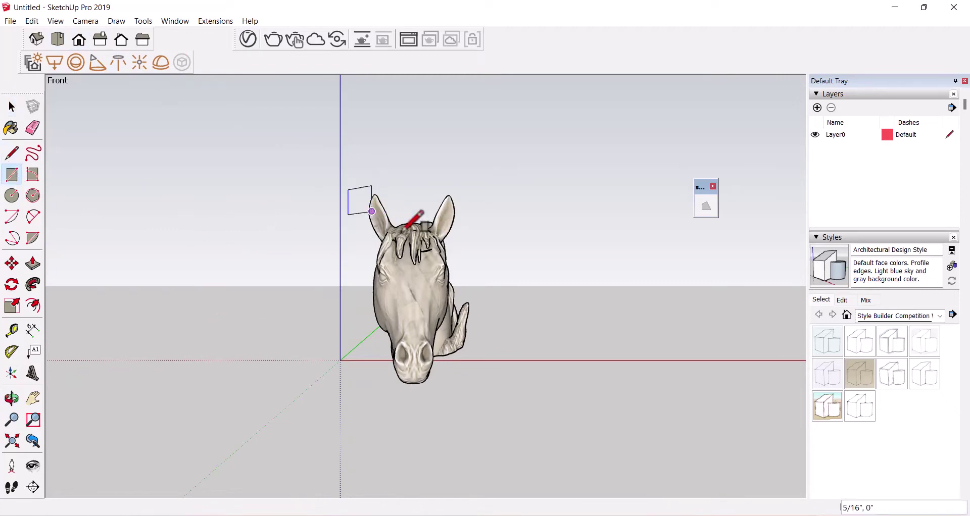
pyautogui.click(479, 385)
pyautogui.moveTo(479, 385)
pyautogui.mouseDown(button='middle')
pyautogui.moveTo(397, 375)
pyautogui.moveTo(340, 405)
pyautogui.moveTo(749, 373)
pyautogui.moveTo(259, 320)
pyautogui.moveTo(258, 128)
pyautogui.mouseUp(button='middle')
pyautogui.click(79, 39)
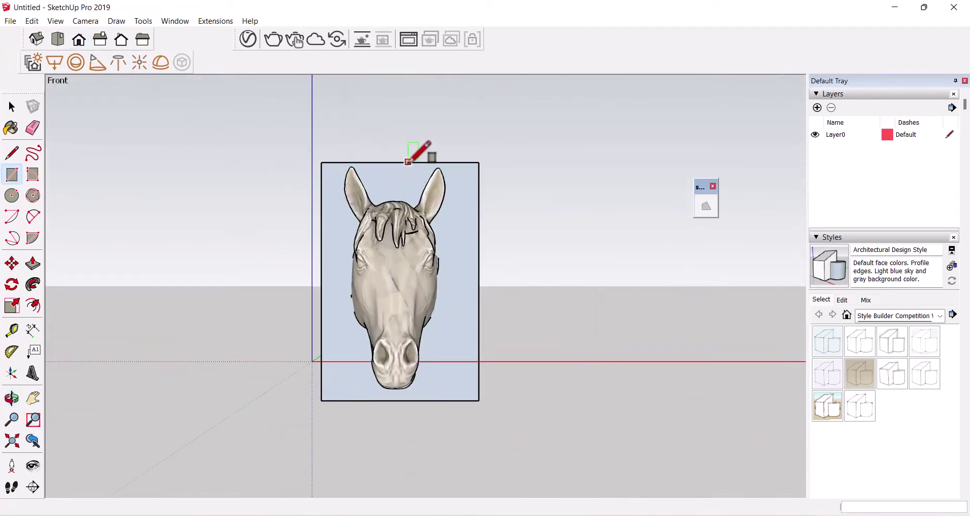
# Switch to parallel projection and select the new rectangular face
pyautogui.click(82, 22)
pyautogui.click(103, 79)
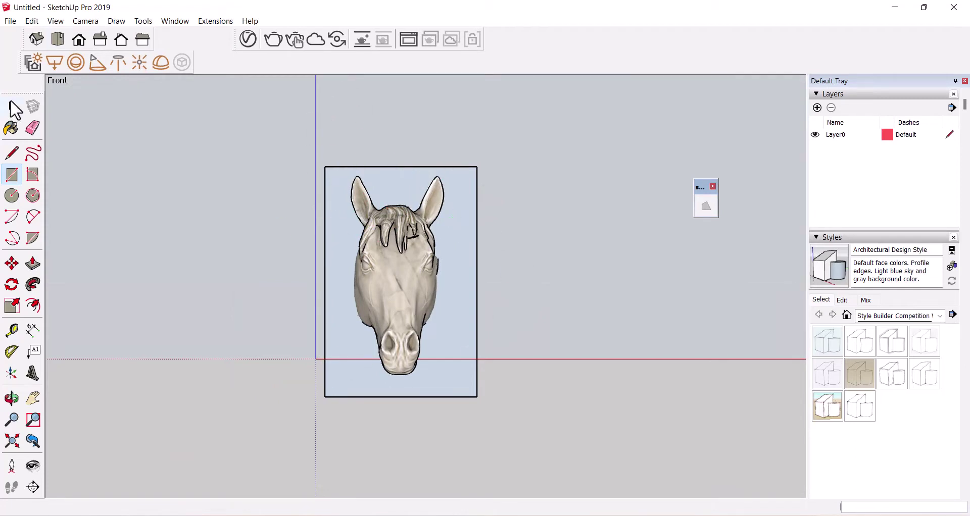
pyautogui.click(12, 107)
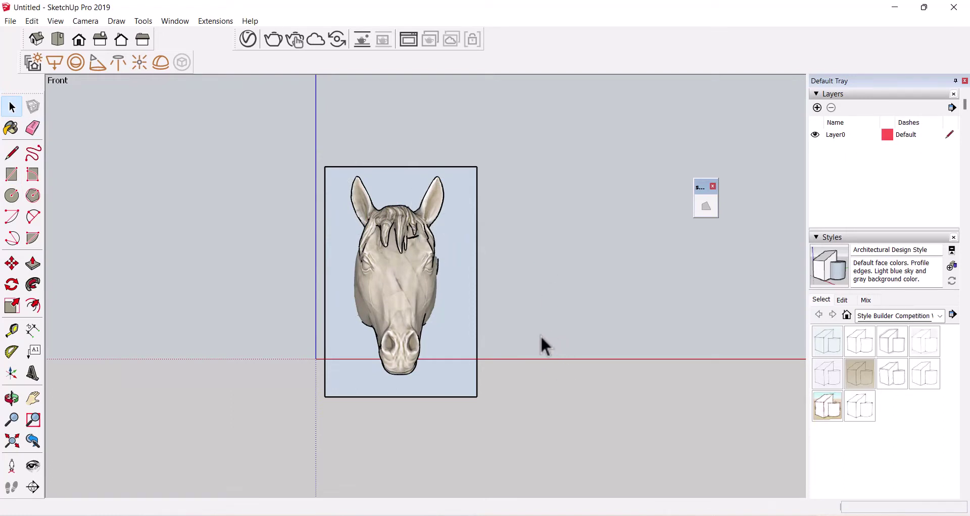
pyautogui.moveTo(541, 335)
pyautogui.mouseDown(button='middle')
pyautogui.moveTo(325, 438)
pyautogui.moveTo(458, 344)
pyautogui.moveTo(500, 373)
pyautogui.moveTo(508, 333)
pyautogui.mouseUp(button='middle')
pyautogui.click(458, 345)
pyautogui.scroll(-3, 459, 369)
pyautogui.scroll(2, 507, 334)
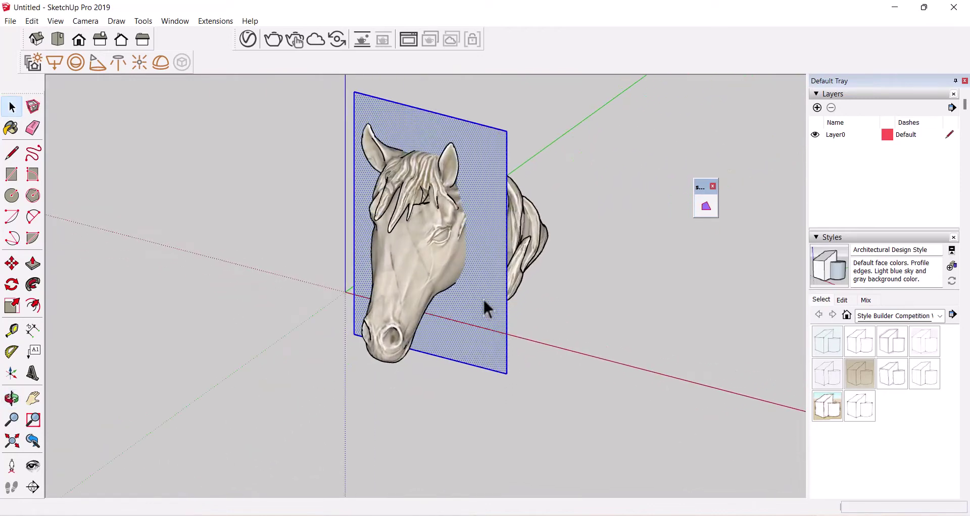
# Make the rectangular slicing face into a group
pyautogui.rightClick(483, 298)
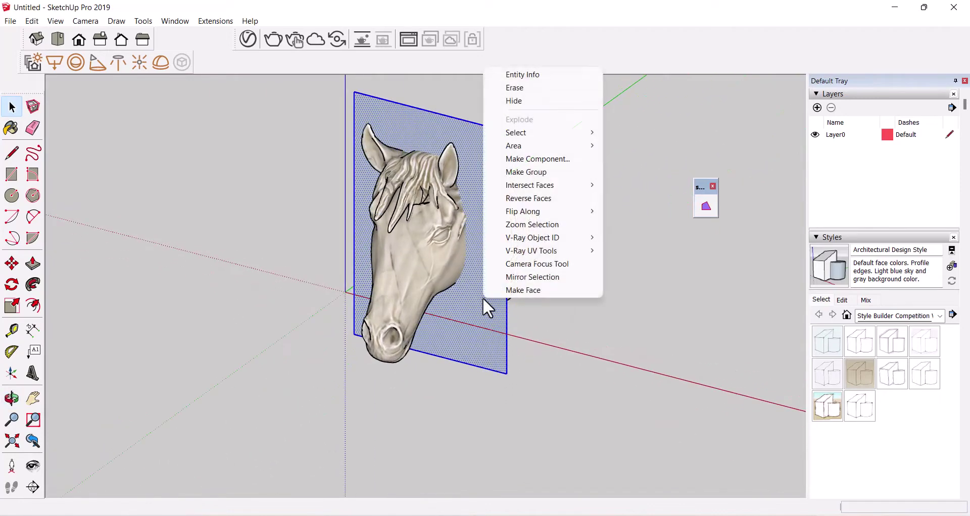
pyautogui.click(535, 172)
pyautogui.moveTo(535, 173)
pyautogui.mouseDown(button='middle')
pyautogui.moveTo(488, 265)
pyautogui.moveTo(401, 226)
pyautogui.mouseUp(button='middle')
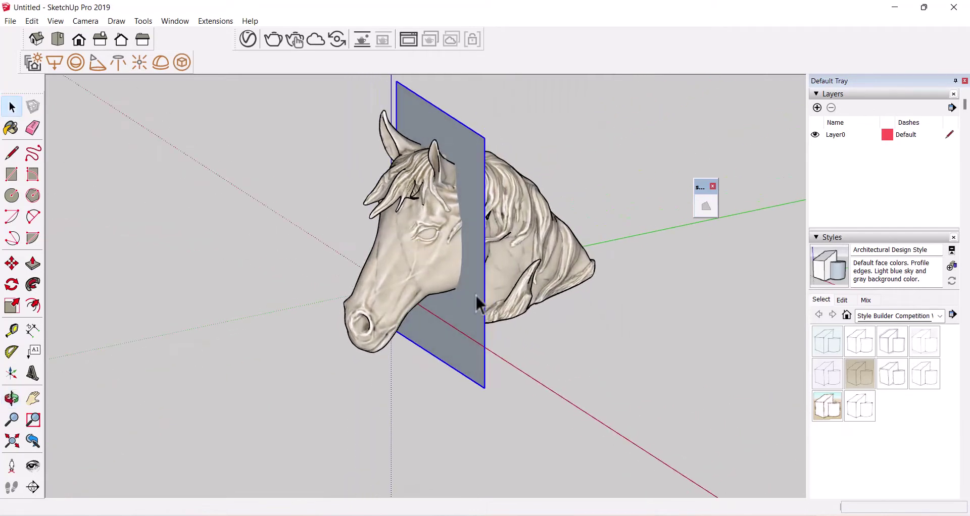
pyautogui.scroll(3, 475, 293)
# Start moving the plane from its bottom corner along the green axis
pyautogui.press('m')
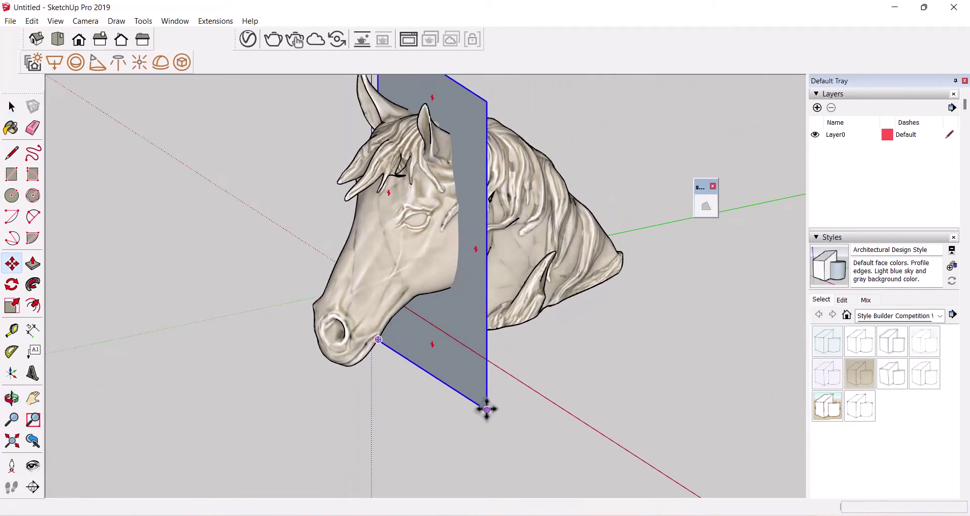
pyautogui.click(485, 407)
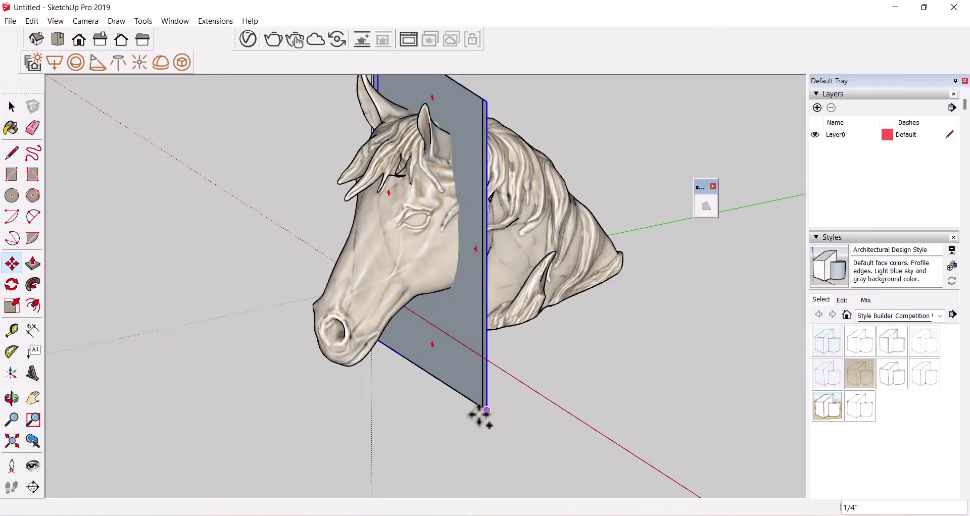
pyautogui.moveTo(477, 415)
pyautogui.mouseDown(button='middle')
pyautogui.moveTo(423, 418)
pyautogui.moveTo(444, 412)
pyautogui.mouseUp(button='middle')
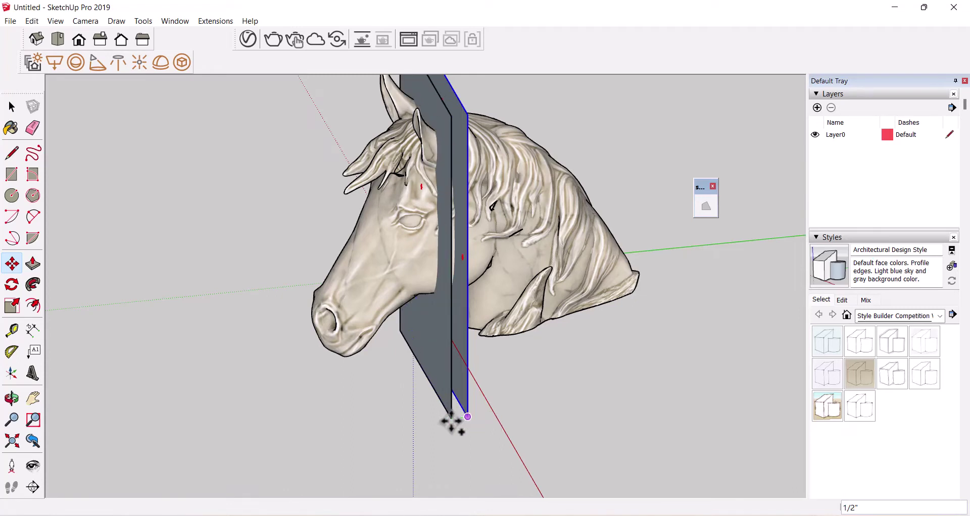
pyautogui.moveTo(451, 422)
pyautogui.mouseDown(button='middle')
pyautogui.moveTo(379, 405)
pyautogui.moveTo(379, 390)
pyautogui.mouseUp(button='middle')
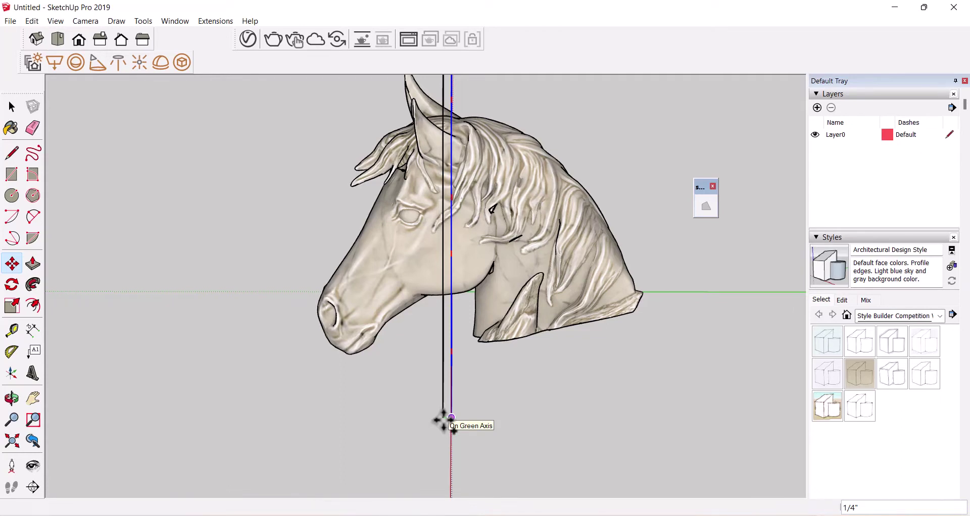
# Finish the move at the typed offset and slide the plane beside the horse's neck
pyautogui.write('.5')
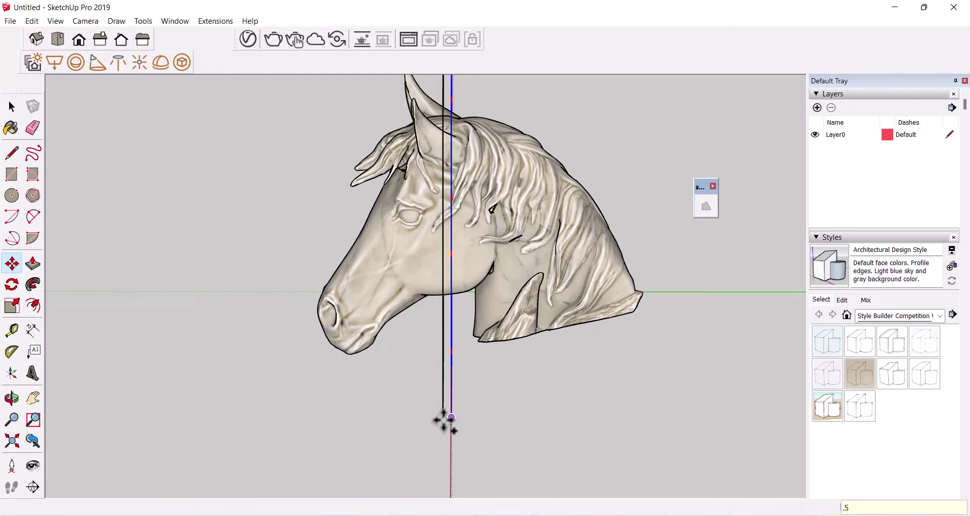
pyautogui.press('Return')
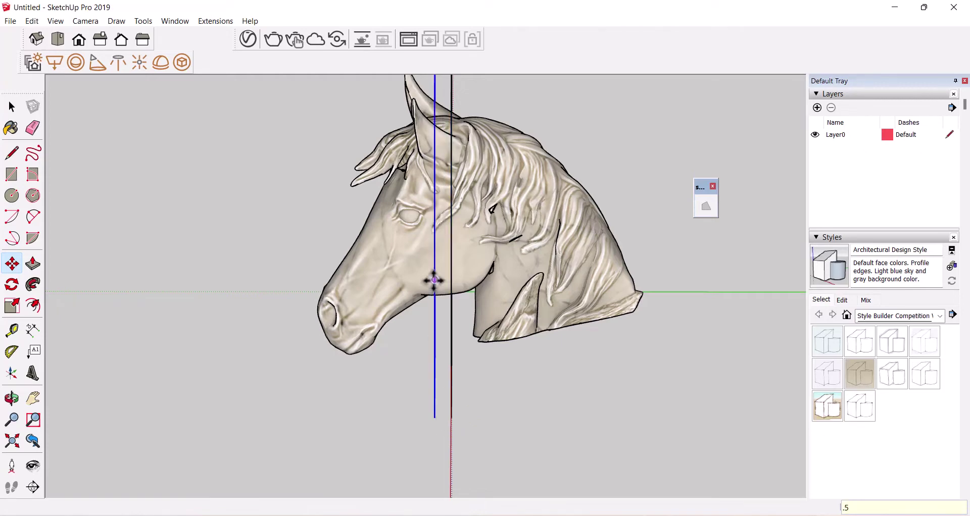
pyautogui.moveTo(434, 281)
pyautogui.mouseDown(button='middle')
pyautogui.moveTo(412, 308)
pyautogui.moveTo(357, 282)
pyautogui.moveTo(405, 268)
pyautogui.moveTo(373, 275)
pyautogui.moveTo(415, 319)
pyautogui.moveTo(396, 321)
pyautogui.moveTo(412, 325)
pyautogui.mouseUp(button='middle')
pyautogui.press('m')
pyautogui.moveTo(419, 328); pyautogui.dragTo(436, 344)
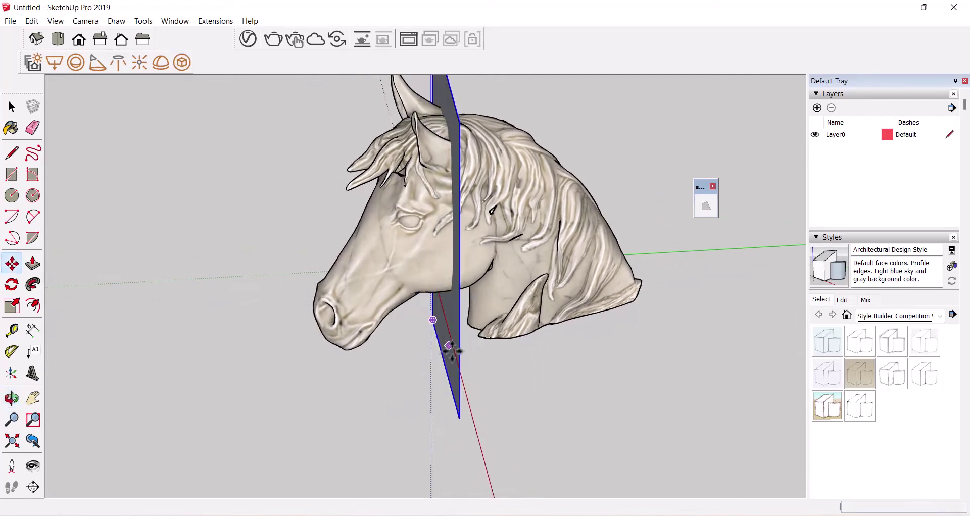
pyautogui.press('space')
# Ctrl-copy the plane 1/4" along the green axis and array it to 15 copies (*10, then *15)
pyautogui.press('m')
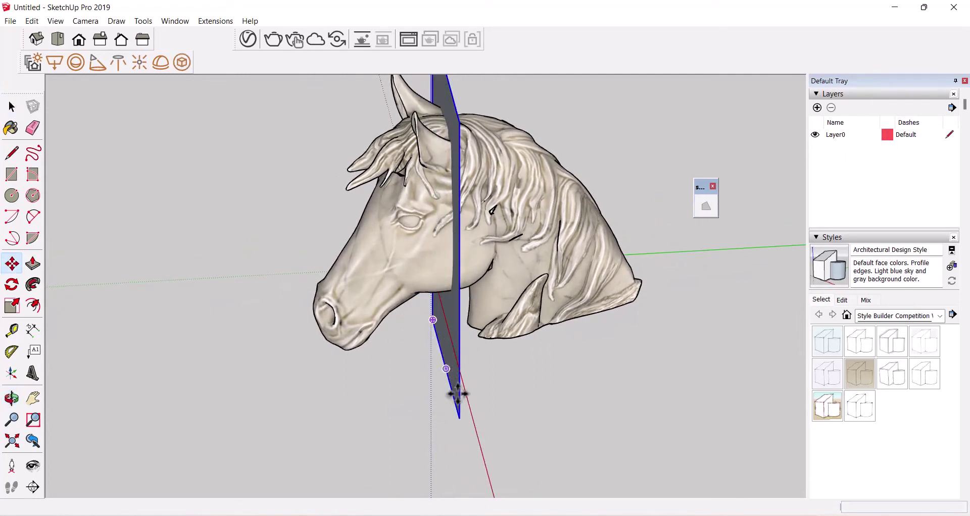
pyautogui.click(459, 417)
pyautogui.press('ctrl')
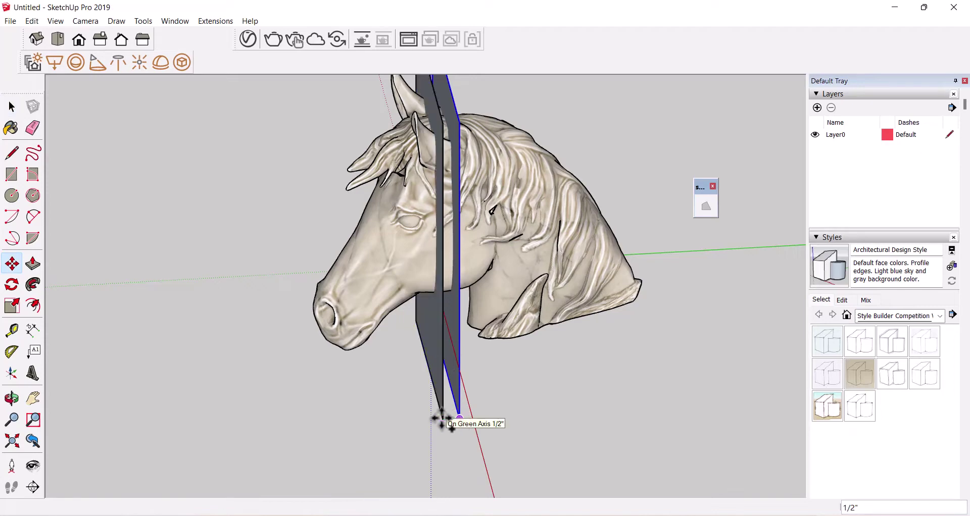
pyautogui.write('.25')
pyautogui.press('Return')
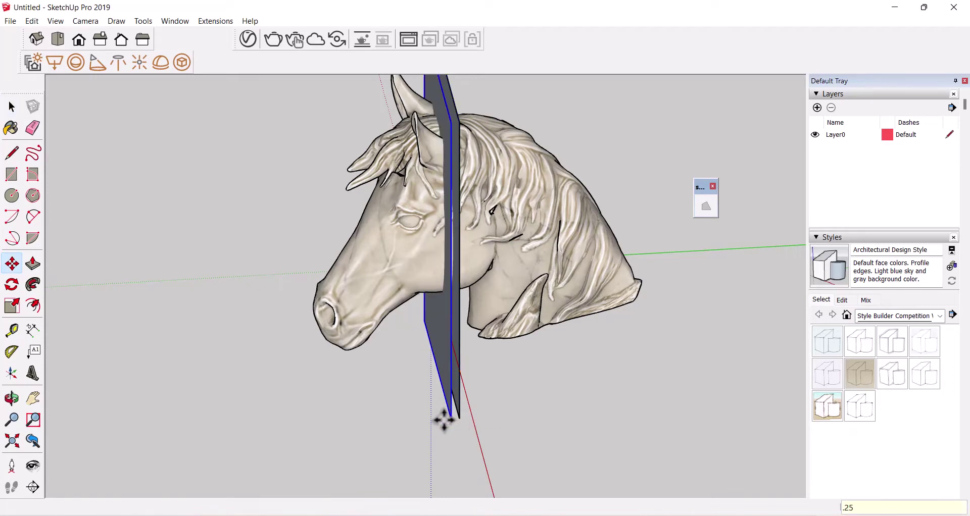
pyautogui.moveTo(442, 419)
pyautogui.mouseDown(button='middle')
pyautogui.moveTo(427, 290)
pyautogui.moveTo(444, 289)
pyautogui.moveTo(502, 319)
pyautogui.mouseUp(button='middle')
pyautogui.write('*10')
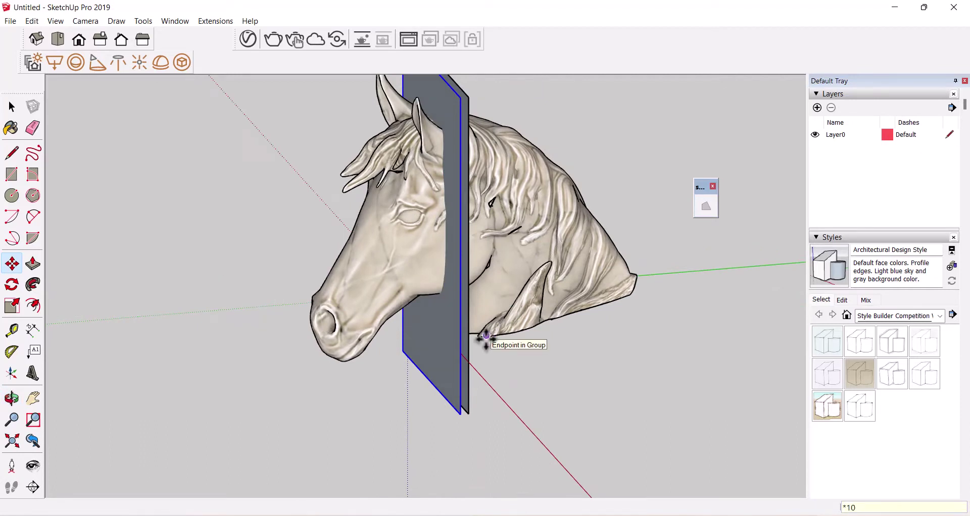
pyautogui.press('Return')
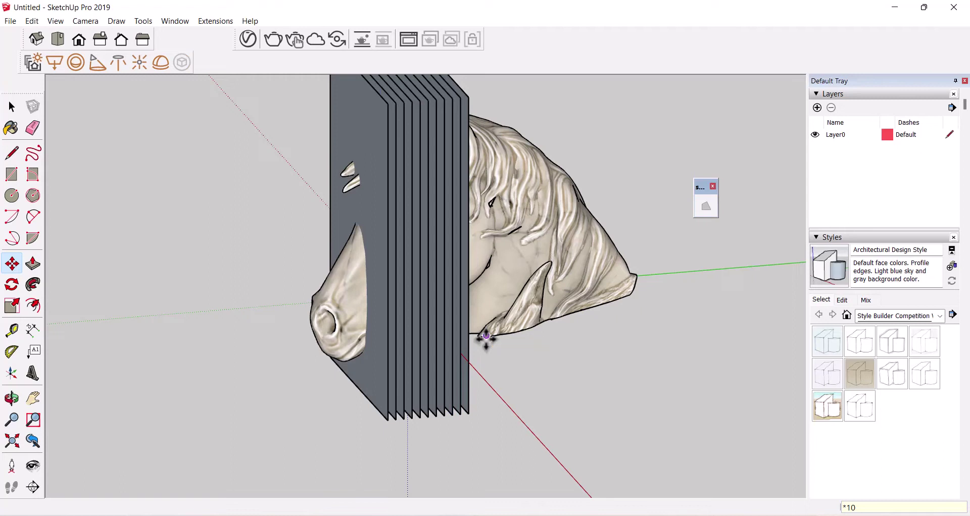
pyautogui.write('*')
pyautogui.press('Return')
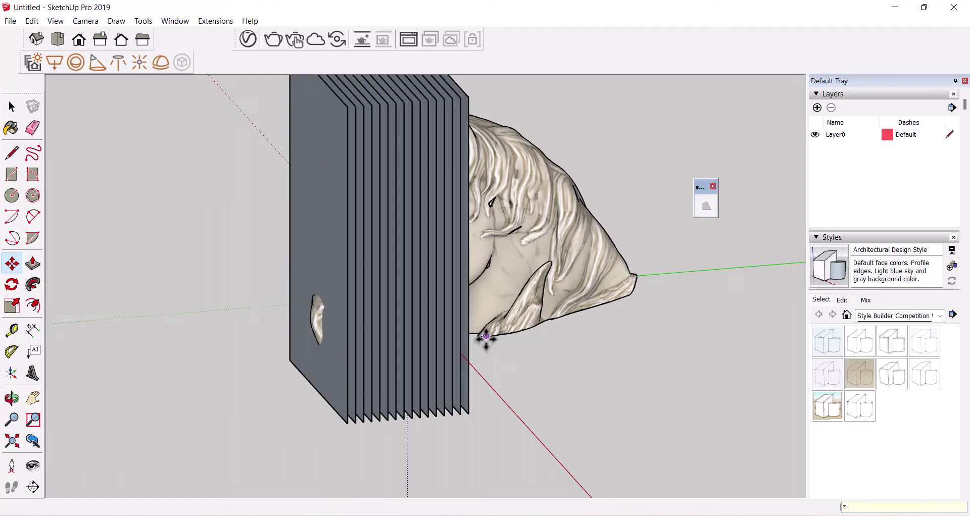
pyautogui.press('Return')
# Copy the last plane .2 the other way, arraying it *6, *12, then *15 toward the back
pyautogui.moveTo(591, 350)
pyautogui.mouseDown(button='middle')
pyautogui.moveTo(422, 401)
pyautogui.moveTo(442, 350)
pyautogui.mouseUp(button='middle')
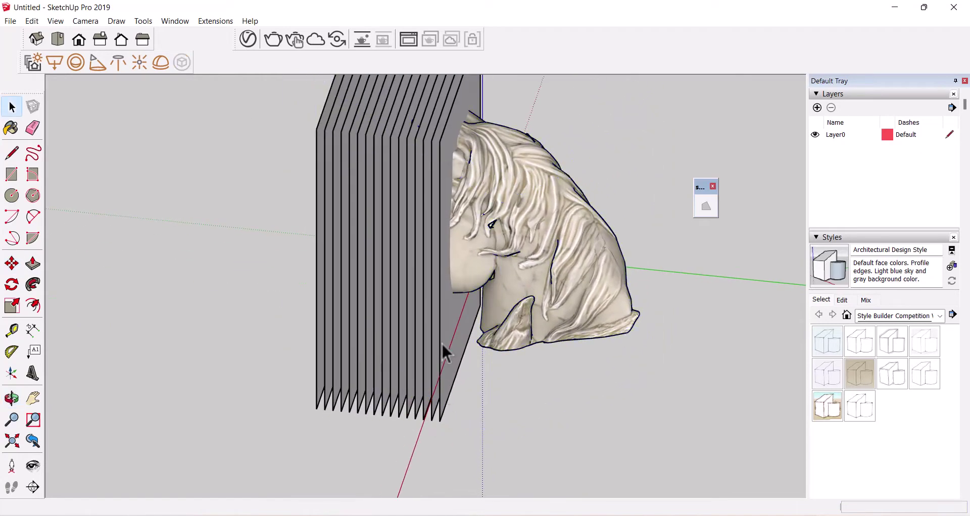
pyautogui.moveTo(469, 381); pyautogui.dragTo(444, 364, button='middle')
pyautogui.press('m')
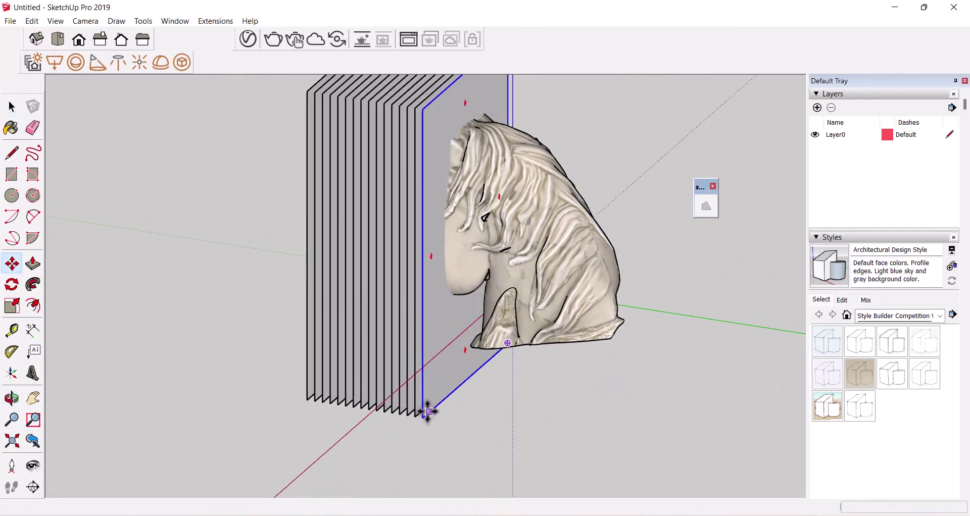
pyautogui.click(423, 418)
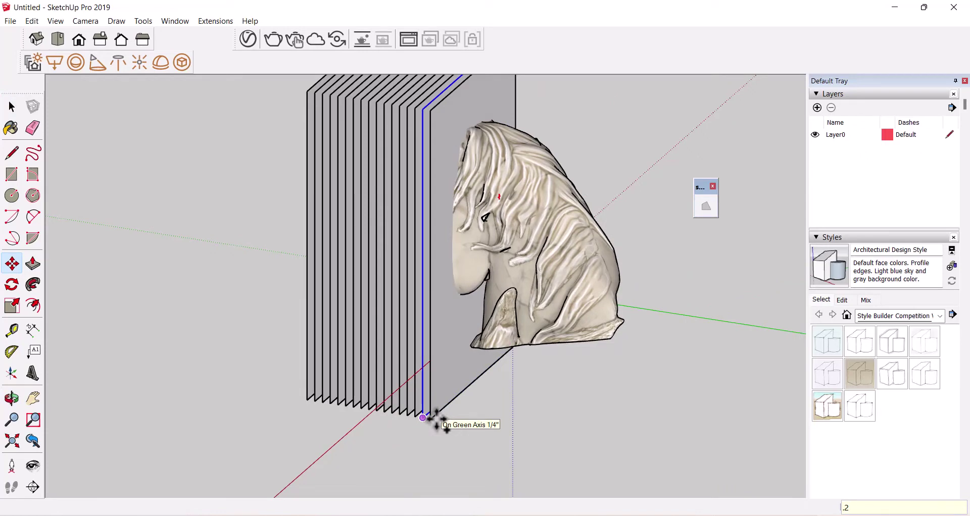
pyautogui.moveTo(444, 405); pyautogui.dragTo(631, 322, button='middle')
pyautogui.write('*6')
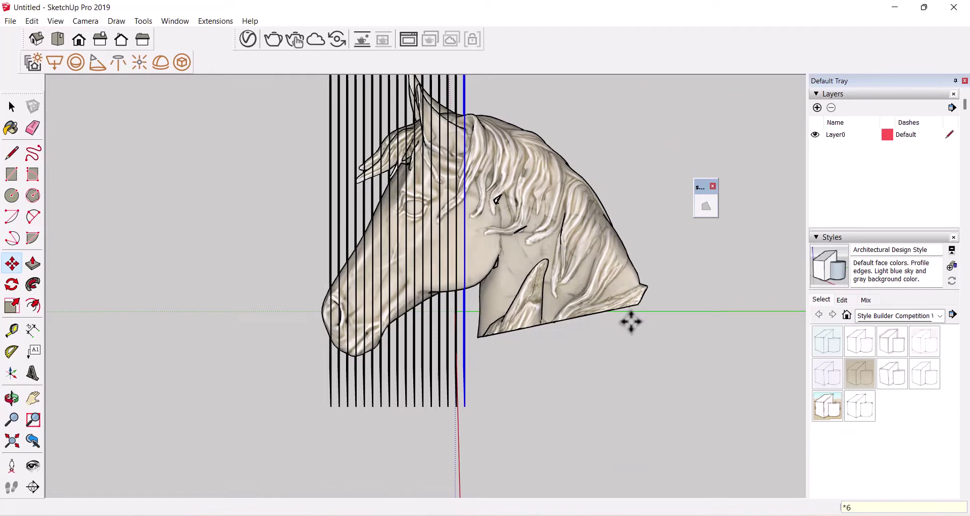
pyautogui.press('Return')
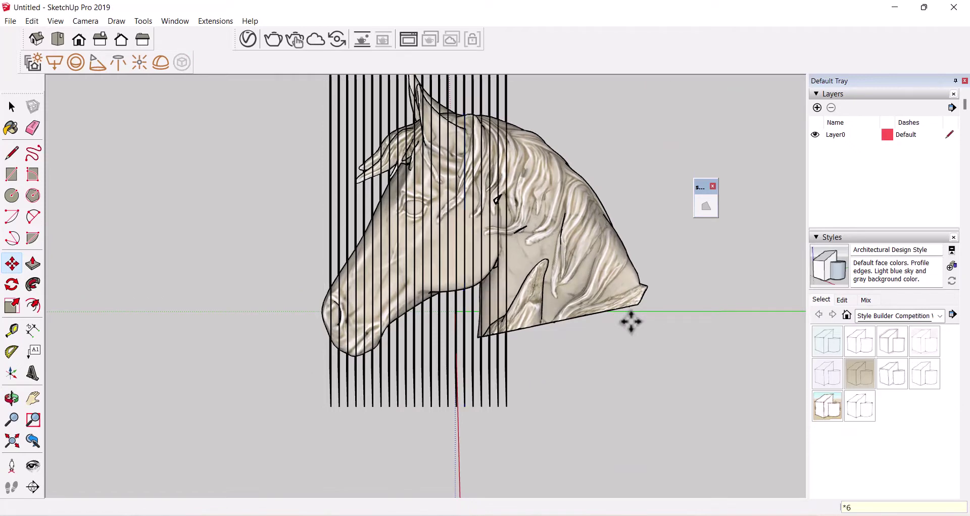
pyautogui.write('8')
pyautogui.write('12')
pyautogui.press('Return')
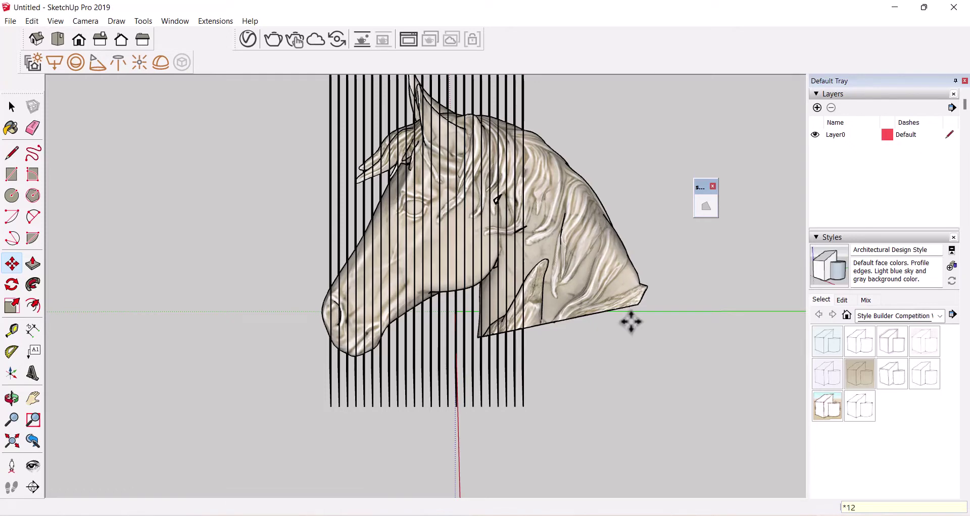
pyautogui.press('Return')
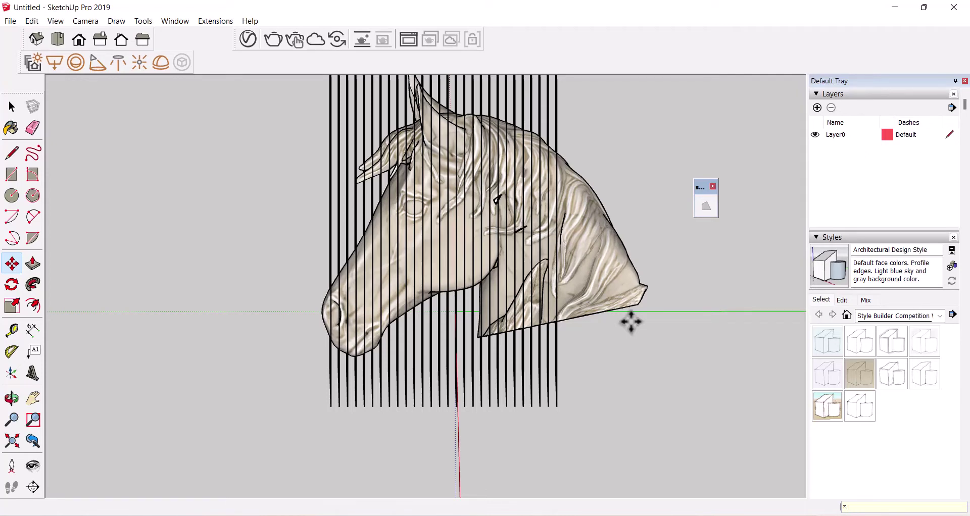
pyautogui.write('15')
pyautogui.press('Return')
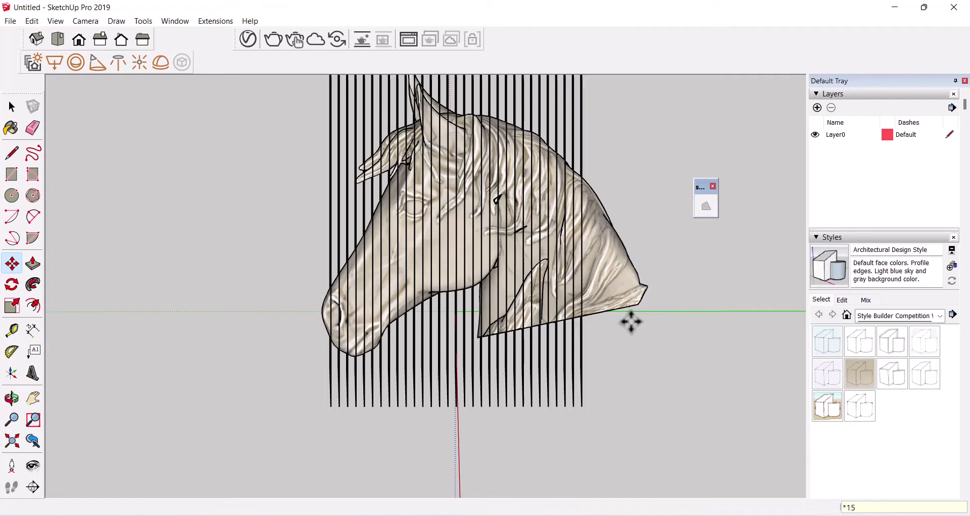
pyautogui.moveTo(617, 351); pyautogui.dragTo(486, 362, button='middle')
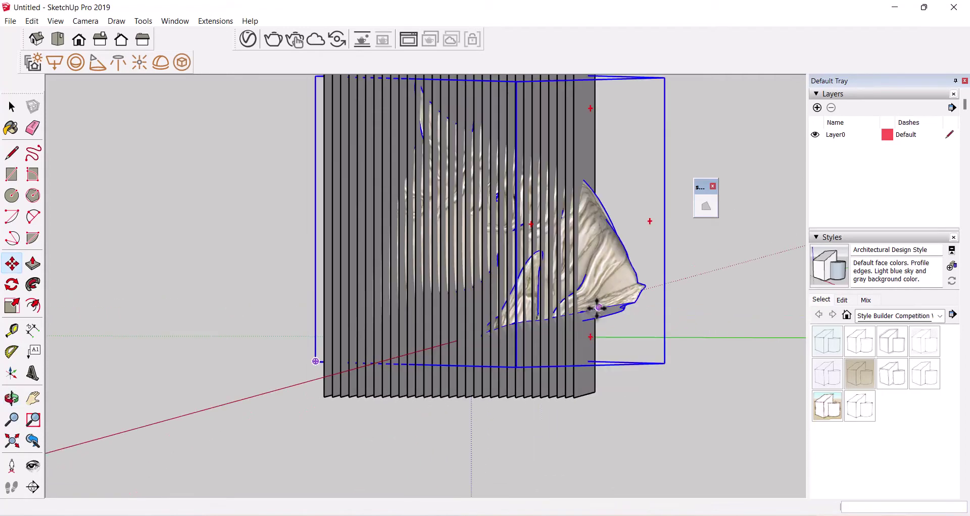
# Select all the slicing-plane groups with a selection window
pyautogui.press('space')
pyautogui.moveTo(324, 401)
pyautogui.mouseDown(button='middle')
pyautogui.moveTo(433, 444)
pyautogui.moveTo(401, 354)
pyautogui.mouseUp(button='middle')
pyautogui.moveTo(397, 262)
pyautogui.mouseDown(button='middle')
pyautogui.moveTo(499, 325)
pyautogui.moveTo(396, 278)
pyautogui.moveTo(616, 256)
pyautogui.mouseUp(button='middle')
pyautogui.click(522, 326)
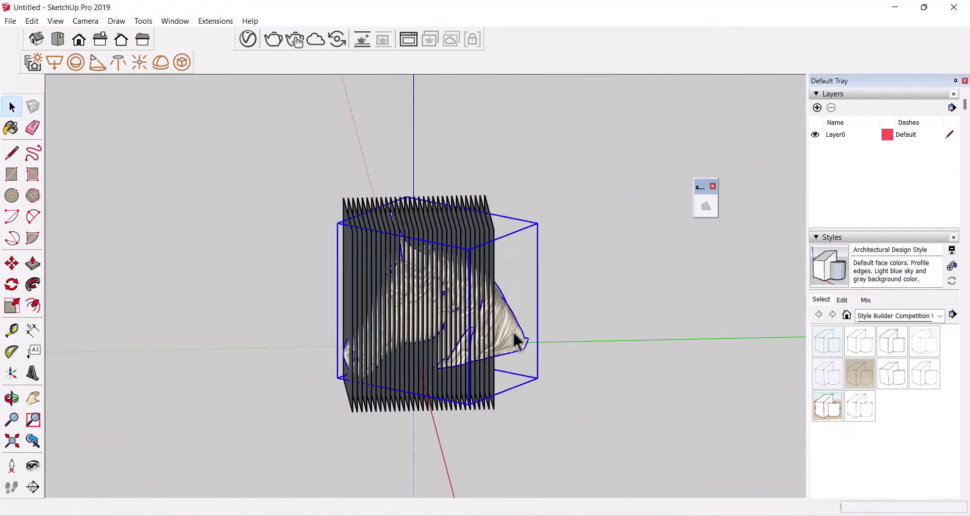
pyautogui.click(523, 206)
pyautogui.click(442, 222)
pyautogui.moveTo(441, 223); pyautogui.dragTo(555, 239, button='middle')
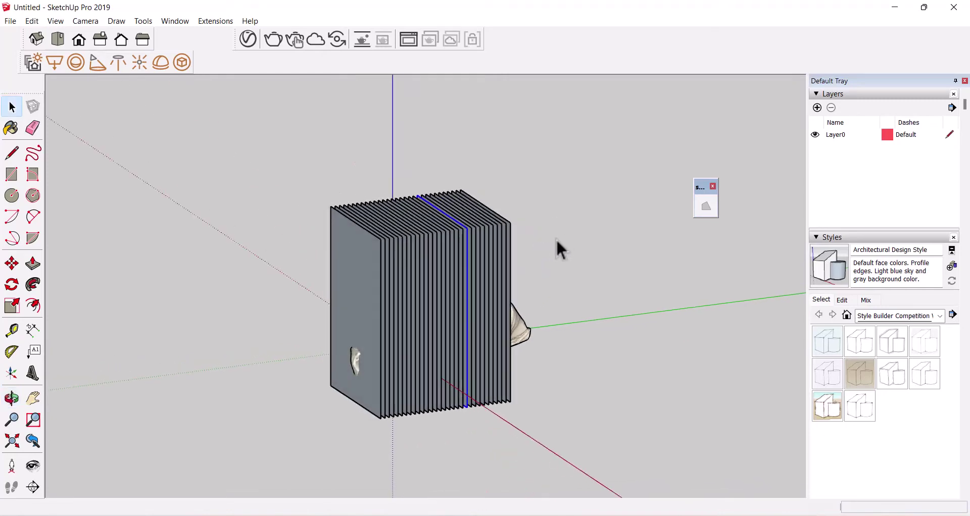
pyautogui.moveTo(263, 127); pyautogui.dragTo(338, 217)
# Explode the selected planes and intersect them with the model
pyautogui.moveTo(395, 270)
pyautogui.mouseDown(button='middle')
pyautogui.moveTo(401, 287)
pyautogui.moveTo(507, 262)
pyautogui.mouseUp(button='middle')
pyautogui.scroll(3, 453, 278)
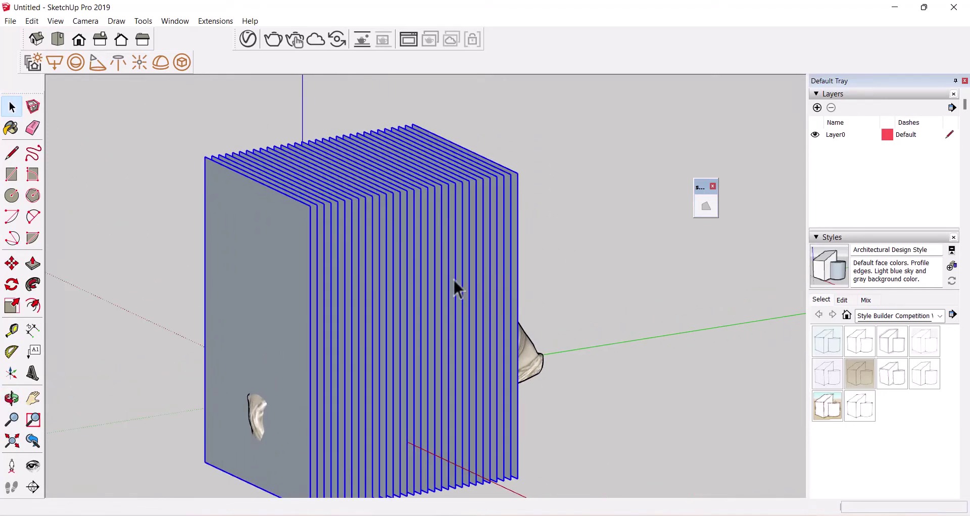
pyautogui.moveTo(453, 278); pyautogui.dragTo(485, 310, button='middle')
pyautogui.rightClick(352, 205)
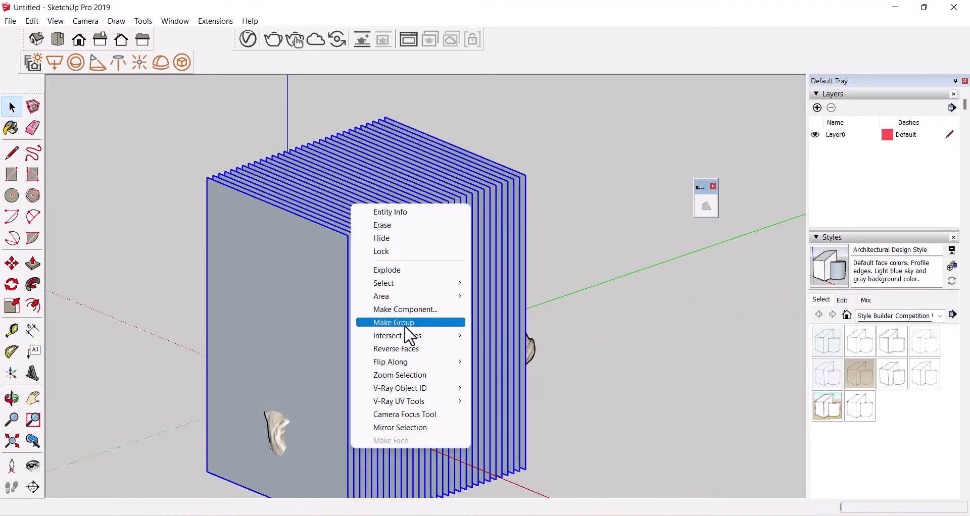
pyautogui.click(390, 270)
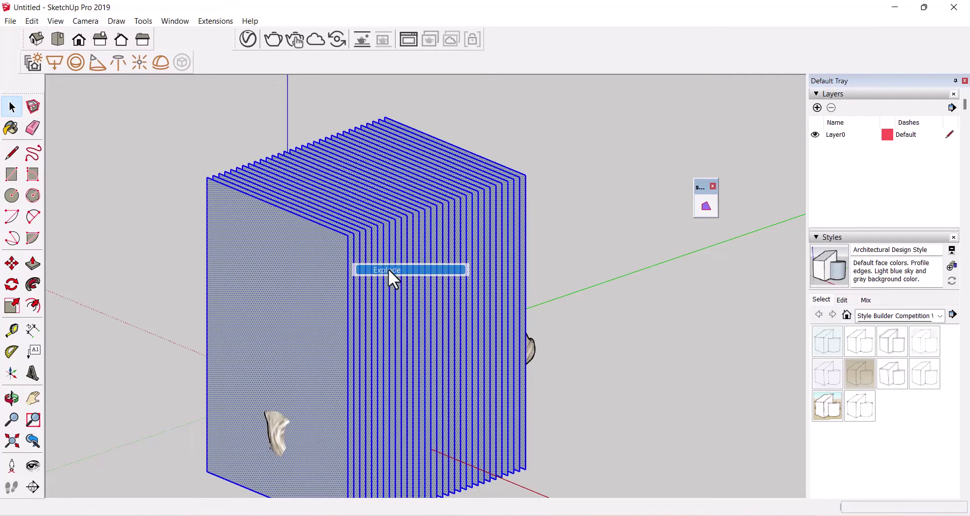
pyautogui.scroll(-2, 402, 192)
pyautogui.rightClick(349, 230)
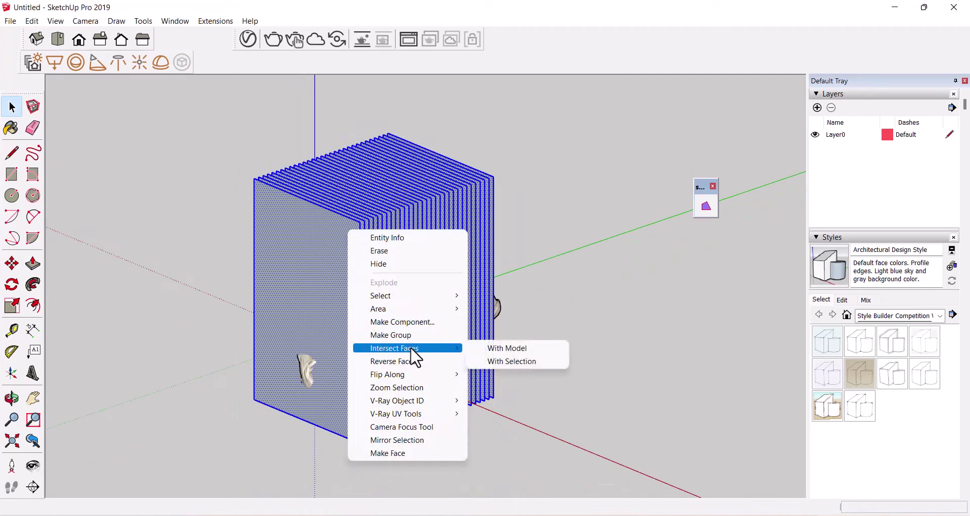
pyautogui.click(514, 349)
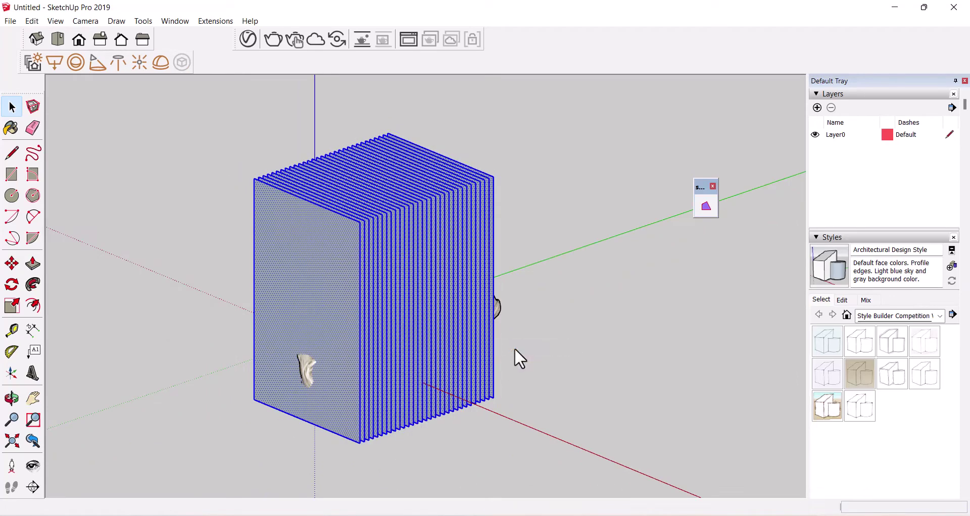
pyautogui.click(515, 349)
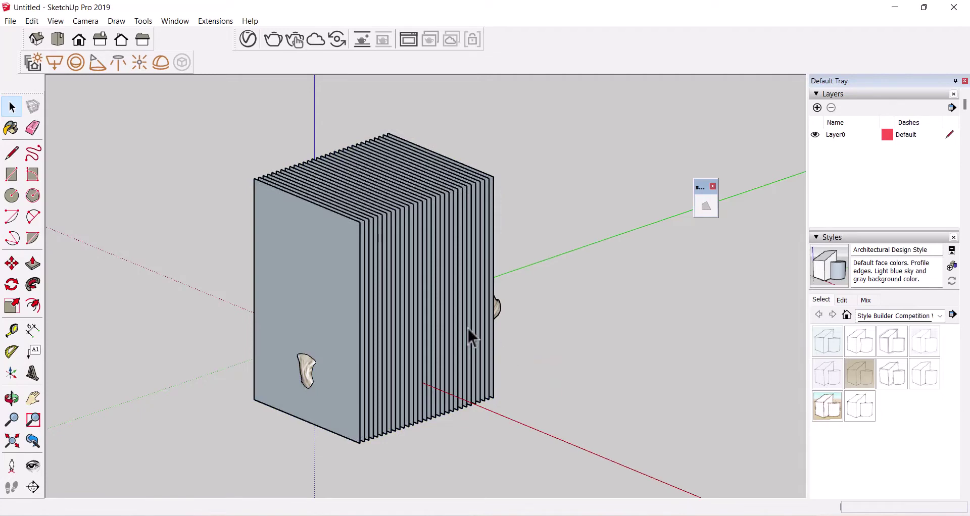
# Erase the outer slab edges with the Eraser to reveal the horse-shaped slices
pyautogui.moveTo(467, 337)
pyautogui.mouseDown(button='middle')
pyautogui.moveTo(201, 286)
pyautogui.moveTo(569, 344)
pyautogui.moveTo(581, 368)
pyautogui.moveTo(656, 408)
pyautogui.mouseUp(button='middle')
pyautogui.moveTo(601, 389)
pyautogui.mouseDown(button='middle')
pyautogui.moveTo(453, 361)
pyautogui.moveTo(546, 349)
pyautogui.mouseUp(button='middle')
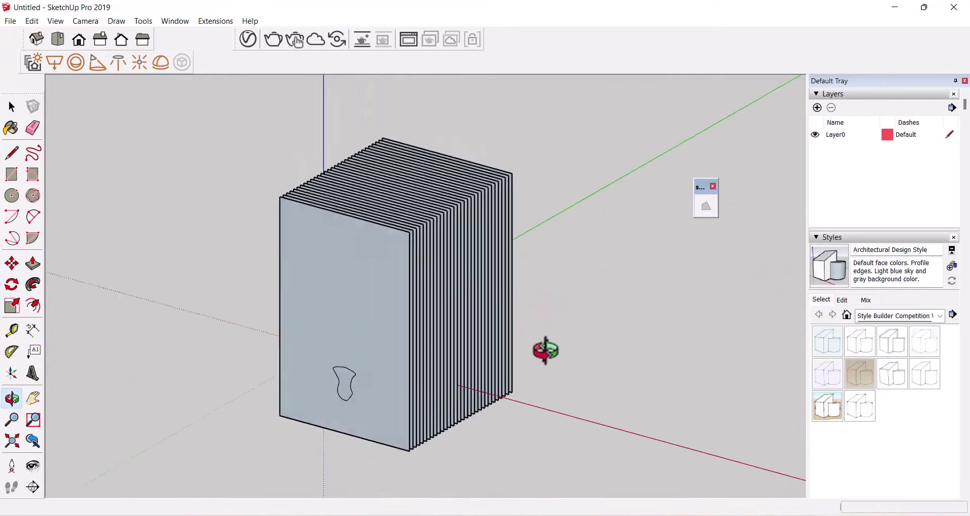
pyautogui.click(363, 283)
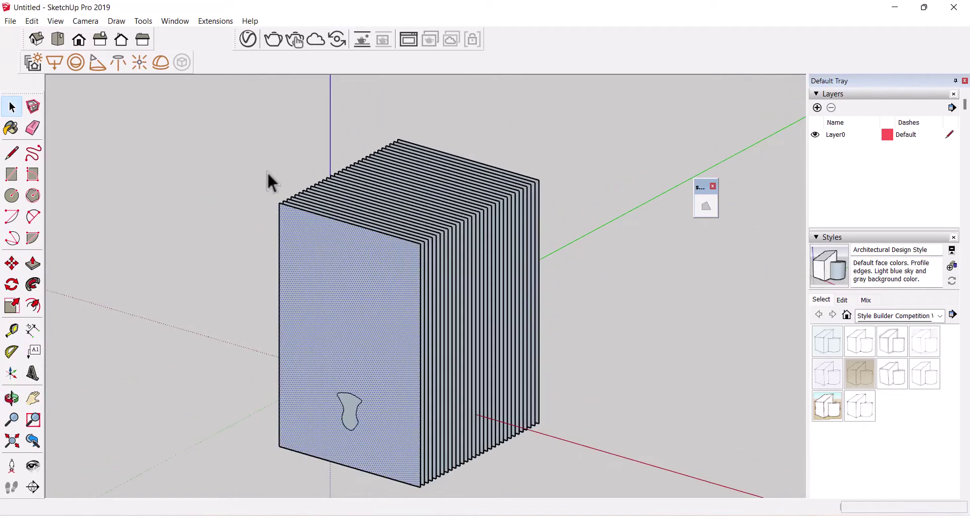
pyautogui.scroll(3, 318, 208)
pyautogui.moveTo(365, 247)
pyautogui.mouseDown(button='middle')
pyautogui.moveTo(347, 187)
pyautogui.moveTo(352, 255)
pyautogui.mouseUp(button='middle')
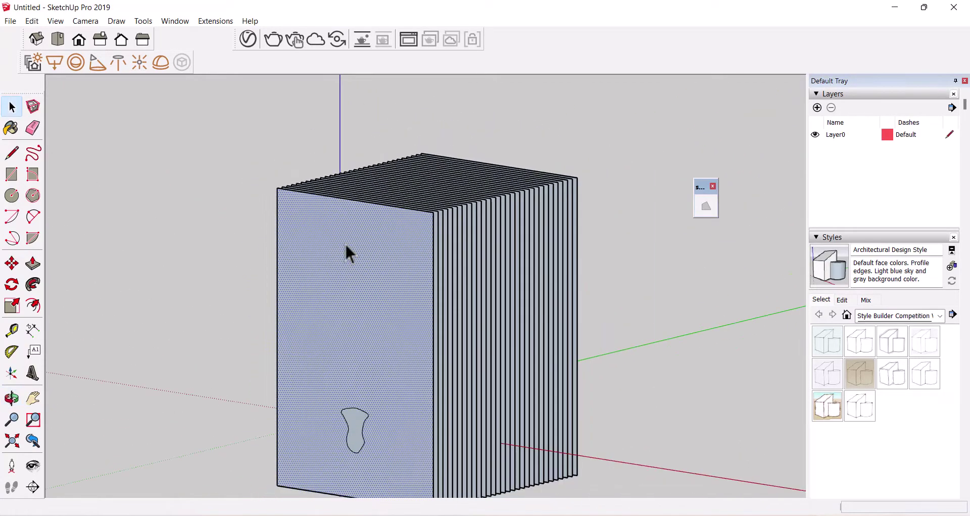
pyautogui.press('e')
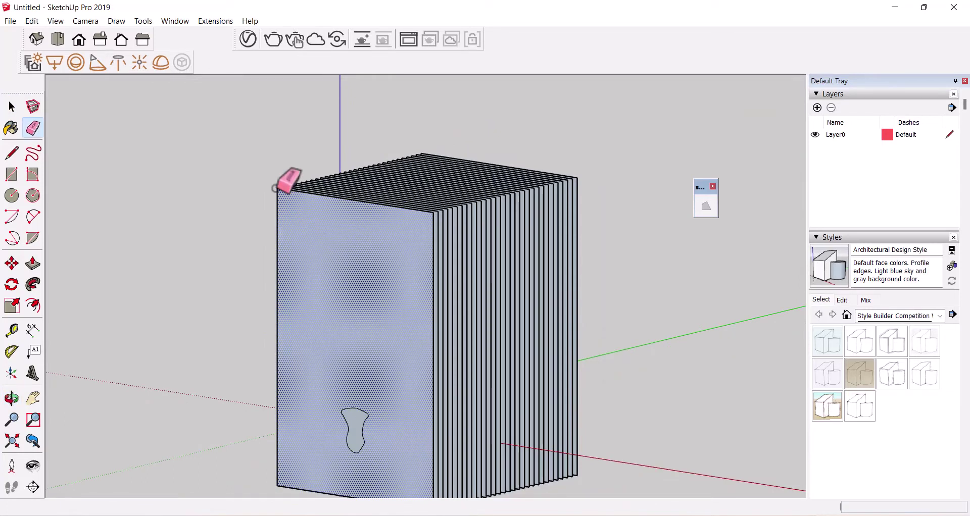
pyautogui.moveTo(267, 193); pyautogui.dragTo(309, 188)
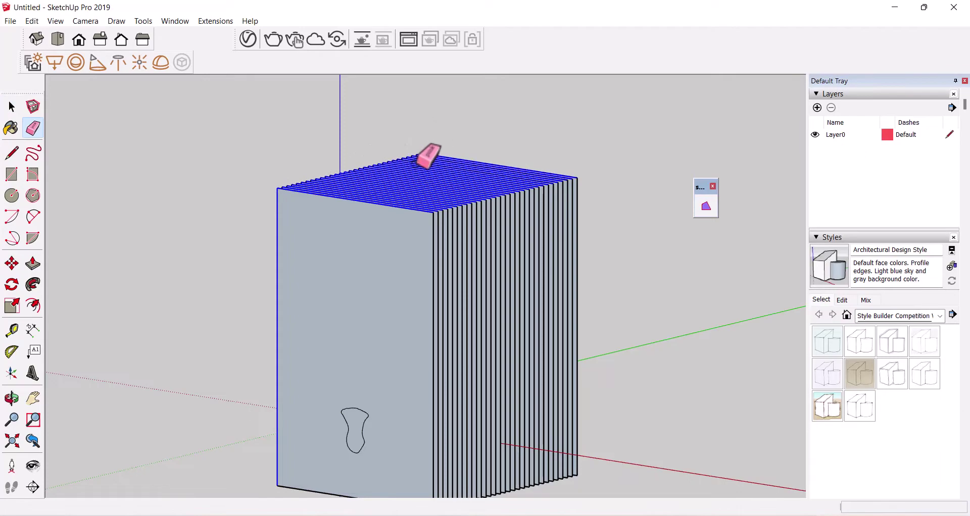
pyautogui.moveTo(427, 157); pyautogui.dragTo(427, 155)
# Orbit and zoom around the horse-head slice profiles to check the result
pyautogui.moveTo(357, 297)
pyautogui.mouseDown(button='middle')
pyautogui.moveTo(709, 360)
pyautogui.moveTo(757, 390)
pyautogui.moveTo(525, 185)
pyautogui.mouseUp(button='middle')
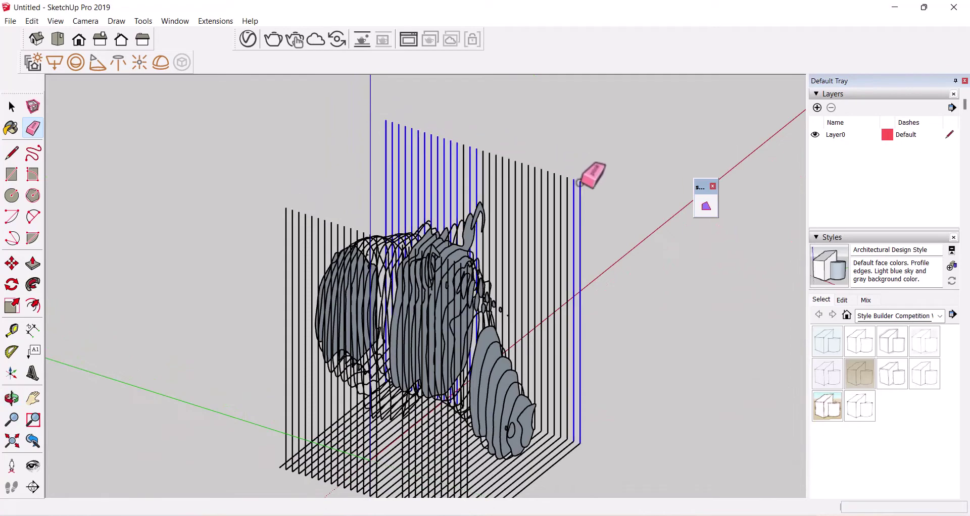
pyautogui.moveTo(455, 149)
pyautogui.mouseDown(button='middle')
pyautogui.moveTo(401, 77)
pyautogui.moveTo(520, 293)
pyautogui.moveTo(78, 288)
pyautogui.moveTo(240, 281)
pyautogui.moveTo(372, 340)
pyautogui.moveTo(445, 408)
pyautogui.moveTo(425, 394)
pyautogui.moveTo(284, 468)
pyautogui.moveTo(275, 402)
pyautogui.mouseUp(button='middle')
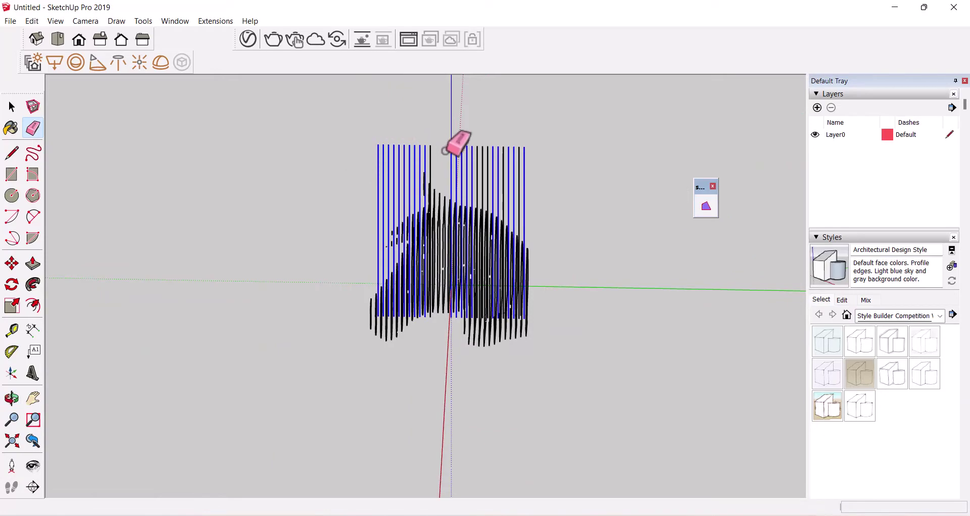
pyautogui.moveTo(374, 250)
pyautogui.mouseDown(button='middle')
pyautogui.moveTo(581, 364)
pyautogui.moveTo(303, 388)
pyautogui.moveTo(600, 316)
pyautogui.moveTo(431, 269)
pyautogui.mouseUp(button='middle')
pyautogui.scroll(3, 441, 263)
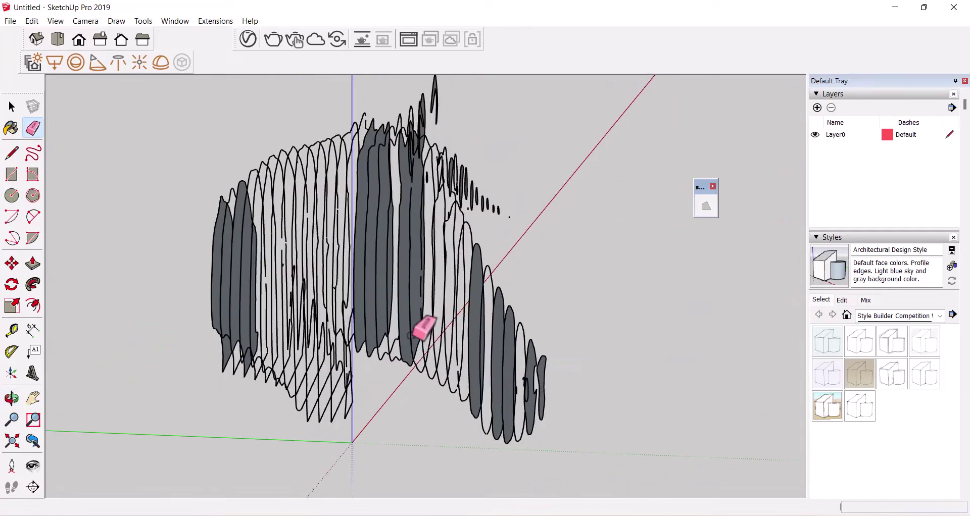
pyautogui.moveTo(424, 325)
pyautogui.mouseDown(button='middle')
pyautogui.moveTo(405, 352)
pyautogui.moveTo(602, 292)
pyautogui.moveTo(472, 348)
pyautogui.moveTo(303, 256)
pyautogui.moveTo(316, 347)
pyautogui.moveTo(553, 310)
pyautogui.moveTo(36, 415)
pyautogui.moveTo(188, 328)
pyautogui.moveTo(225, 343)
pyautogui.mouseUp(button='middle')
pyautogui.scroll(3, 348, 422)
# Zoom in on a snout slice and draw a short line closing the nostril gap
pyautogui.scroll(-3, 349, 422)
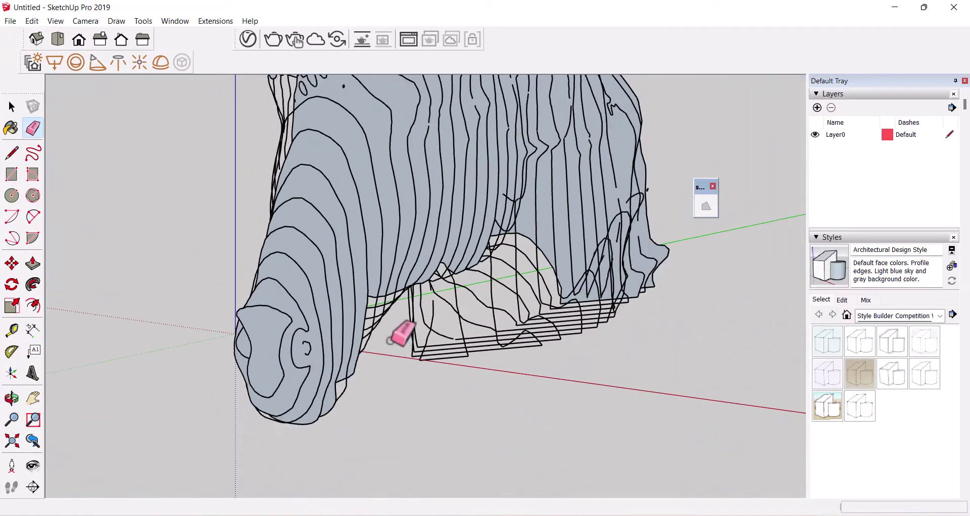
pyautogui.moveTo(401, 331)
pyautogui.mouseDown(button='middle')
pyautogui.moveTo(216, 390)
pyautogui.moveTo(226, 411)
pyautogui.moveTo(188, 422)
pyautogui.moveTo(444, 351)
pyautogui.moveTo(320, 407)
pyautogui.moveTo(336, 429)
pyautogui.moveTo(326, 380)
pyautogui.moveTo(445, 347)
pyautogui.mouseUp(button='middle')
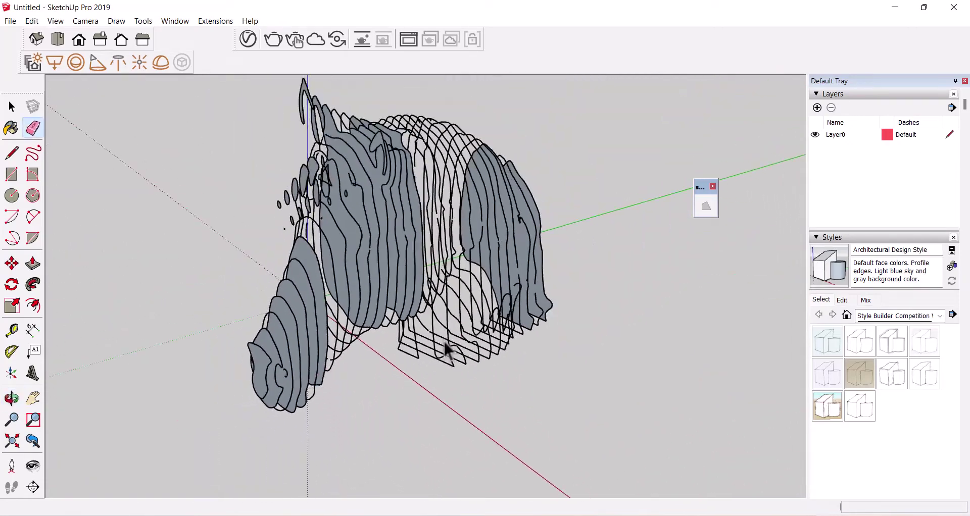
pyautogui.press('space')
pyautogui.scroll(3, 318, 353)
pyautogui.scroll(2, 288, 292)
pyautogui.click(238, 291)
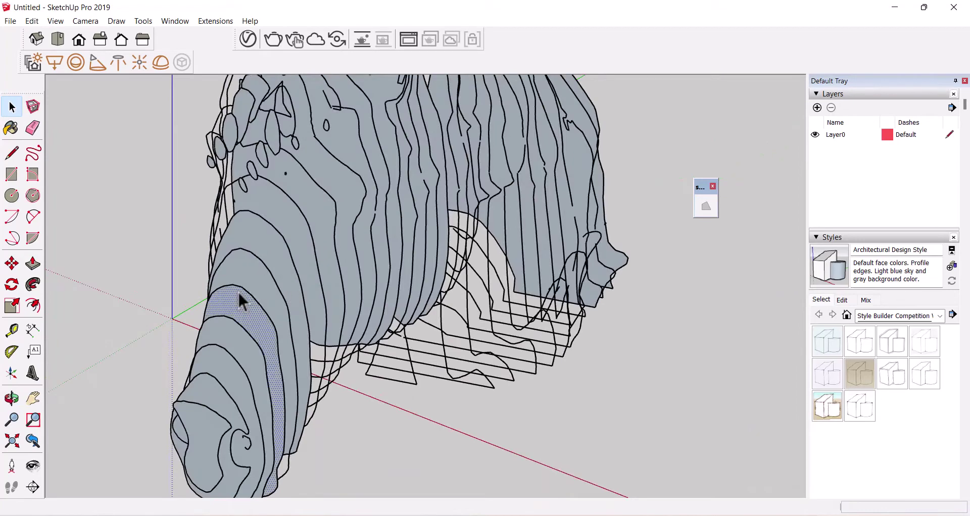
pyautogui.scroll(-3, 565, 321)
pyautogui.scroll(4, 368, 429)
pyautogui.scroll(2, 346, 354)
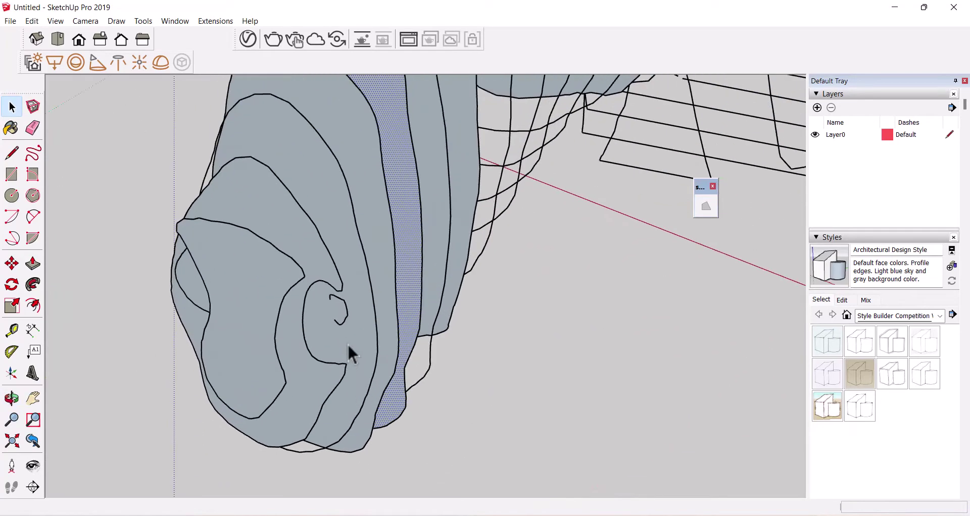
pyautogui.press('l')
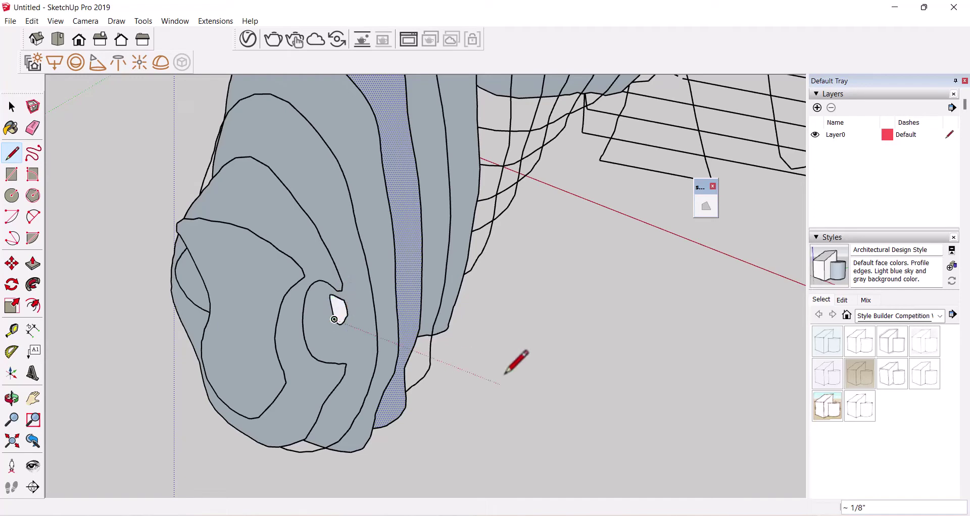
# Orbit under the snout to check the fix, then select the original textured horse head
pyautogui.press('o')
pyautogui.moveTo(504, 374)
pyautogui.mouseDown()
pyautogui.moveTo(291, 393)
pyautogui.moveTo(278, 404)
pyautogui.mouseUp()
pyautogui.press('space')
pyautogui.press('o')
pyautogui.moveTo(224, 171); pyautogui.dragTo(455, 246)
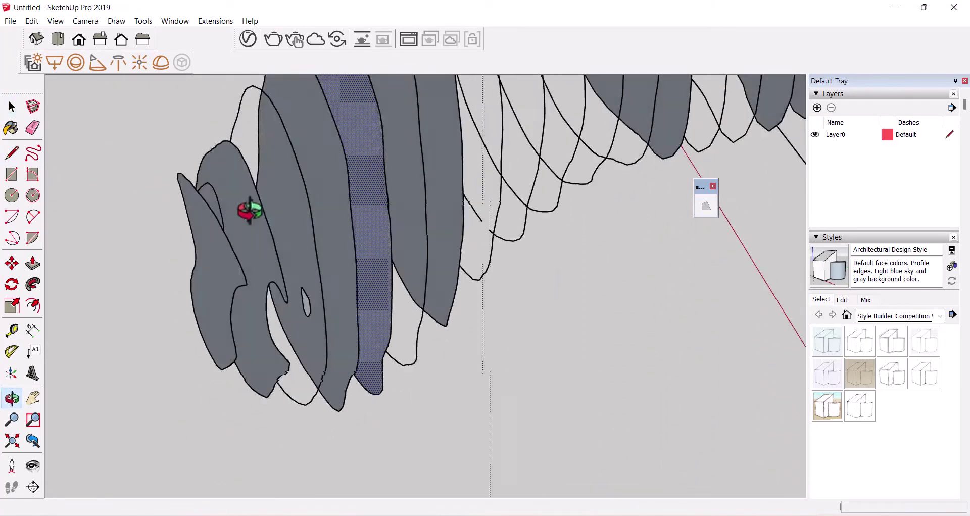
pyautogui.moveTo(455, 246)
pyautogui.mouseDown(button='middle')
pyautogui.moveTo(442, 272)
pyautogui.moveTo(403, 269)
pyautogui.moveTo(106, 182)
pyautogui.mouseUp(button='middle')
pyautogui.click(384, 206)
pyautogui.scroll(-4, 386, 191)
pyautogui.scroll(-2, 429, 277)
# Orbit around the original horse head from three-quarter, nose, back and underside views to compare it with the slices
pyautogui.scroll(3, 465, 196)
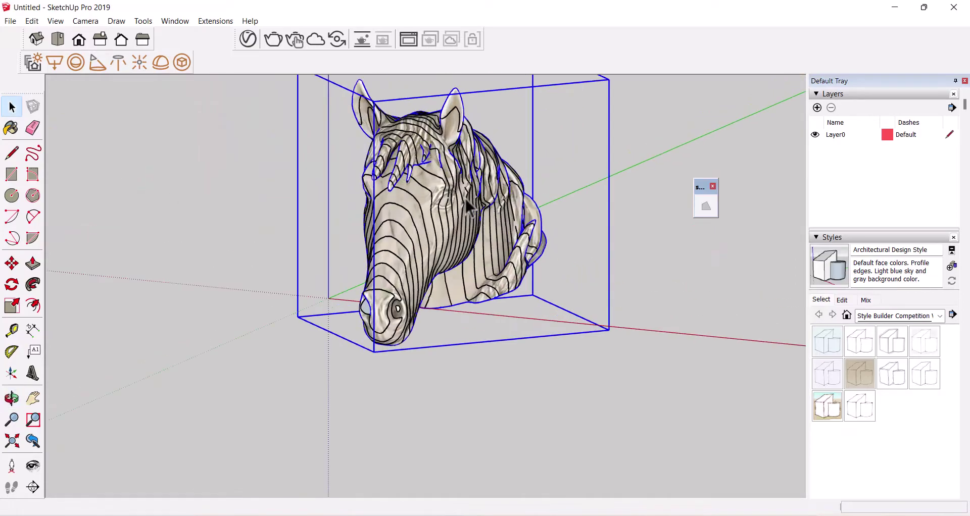
pyautogui.moveTo(465, 196); pyautogui.dragTo(389, 293, button='middle')
pyautogui.scroll(2, 389, 292)
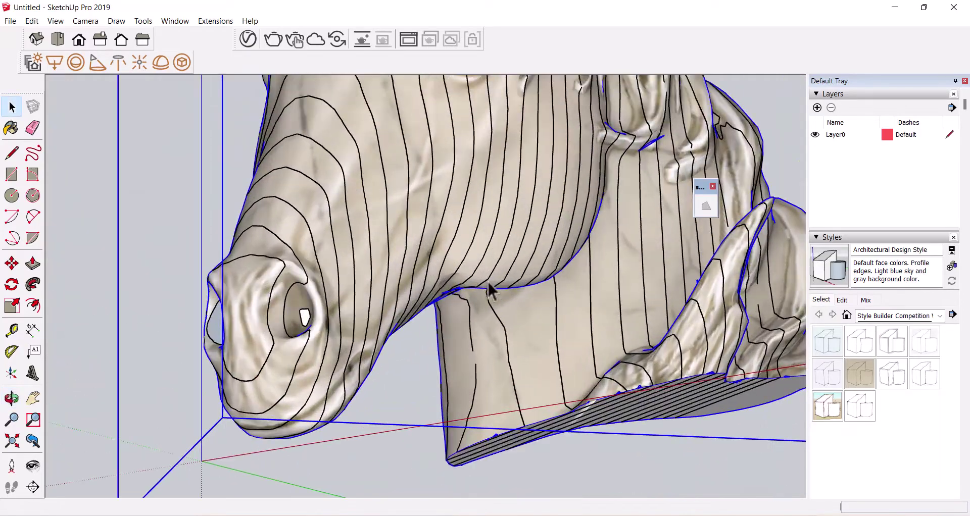
pyautogui.moveTo(487, 288); pyautogui.dragTo(162, 282, button='middle')
pyautogui.scroll(-3, 167, 282)
pyautogui.scroll(-2, 167, 282)
pyautogui.moveTo(535, 223)
pyautogui.mouseDown(button='middle')
pyautogui.moveTo(152, 243)
pyautogui.moveTo(195, 269)
pyautogui.mouseUp(button='middle')
pyautogui.scroll(3, 461, 274)
pyautogui.moveTo(461, 274)
pyautogui.mouseDown(button='middle')
pyautogui.moveTo(322, 215)
pyautogui.moveTo(665, 268)
pyautogui.moveTo(616, 335)
pyautogui.mouseUp(button='middle')
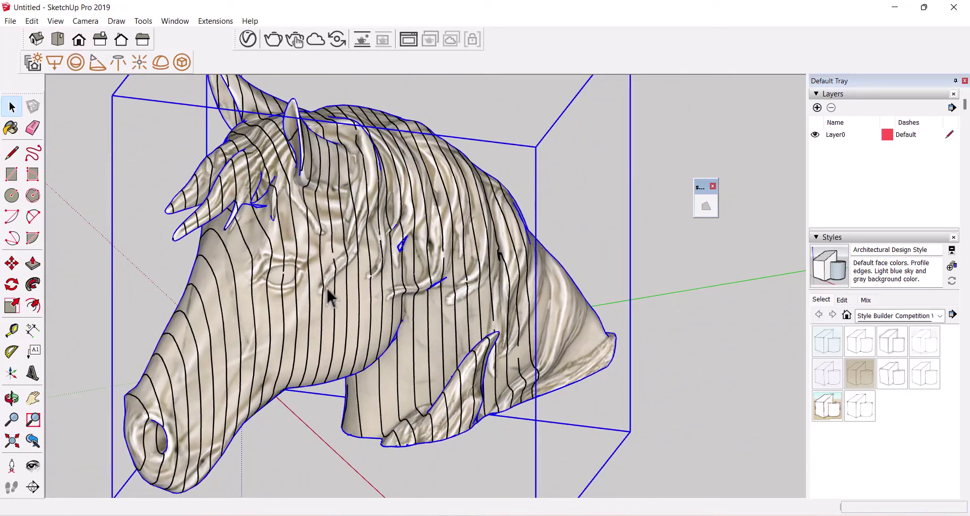
# Deselect, shift to a new side angle and reselect the original horse model
pyautogui.press('Escape')
pyautogui.moveTo(323, 289)
pyautogui.mouseDown(button='middle')
pyautogui.moveTo(592, 308)
pyautogui.moveTo(311, 338)
pyautogui.moveTo(281, 231)
pyautogui.moveTo(308, 373)
pyautogui.moveTo(507, 509)
pyautogui.moveTo(256, 385)
pyautogui.moveTo(277, 261)
pyautogui.moveTo(301, 408)
pyautogui.moveTo(185, 368)
pyautogui.moveTo(148, 396)
pyautogui.mouseUp(button='middle')
pyautogui.click(565, 337)
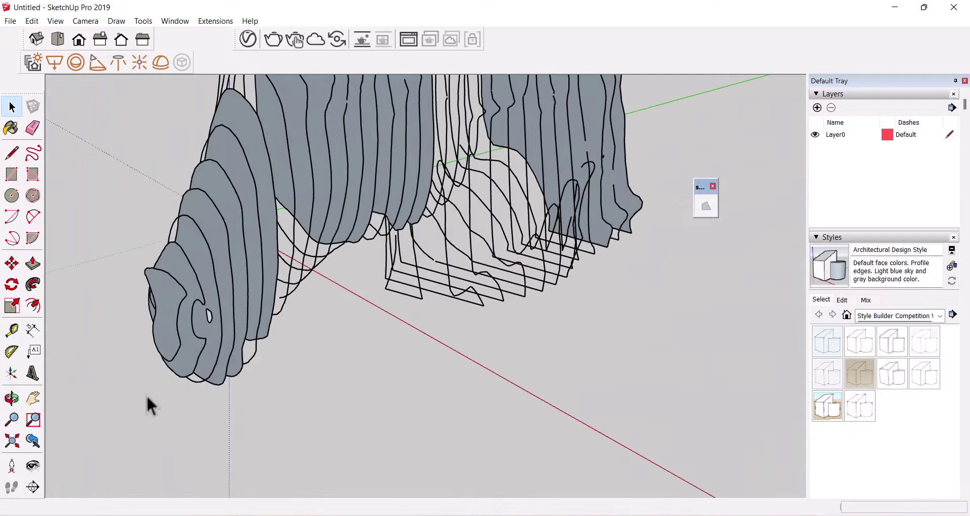
# Delete the stray nose-tip and left snout faces, undoing one wrong deletion
pyautogui.click(173, 304)
pyautogui.press('Delete')
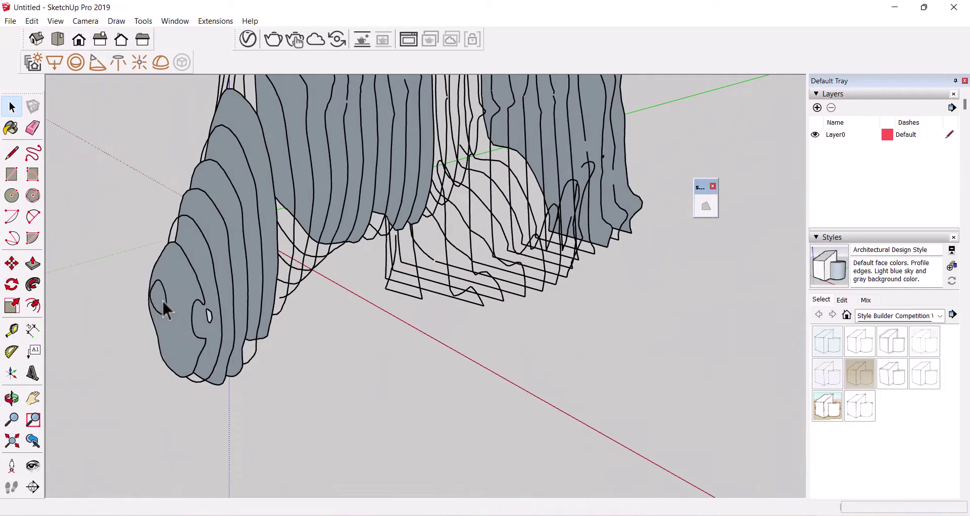
pyautogui.click(164, 303)
pyautogui.moveTo(163, 303); pyautogui.dragTo(198, 412, button='middle')
pyautogui.scroll(3, 205, 349)
pyautogui.moveTo(205, 350)
pyautogui.mouseDown(button='middle')
pyautogui.moveTo(166, 344)
pyautogui.moveTo(171, 312)
pyautogui.moveTo(212, 278)
pyautogui.mouseUp(button='middle')
pyautogui.press('Delete')
pyautogui.hotkey('ctrl', 'z')
pyautogui.click(207, 295)
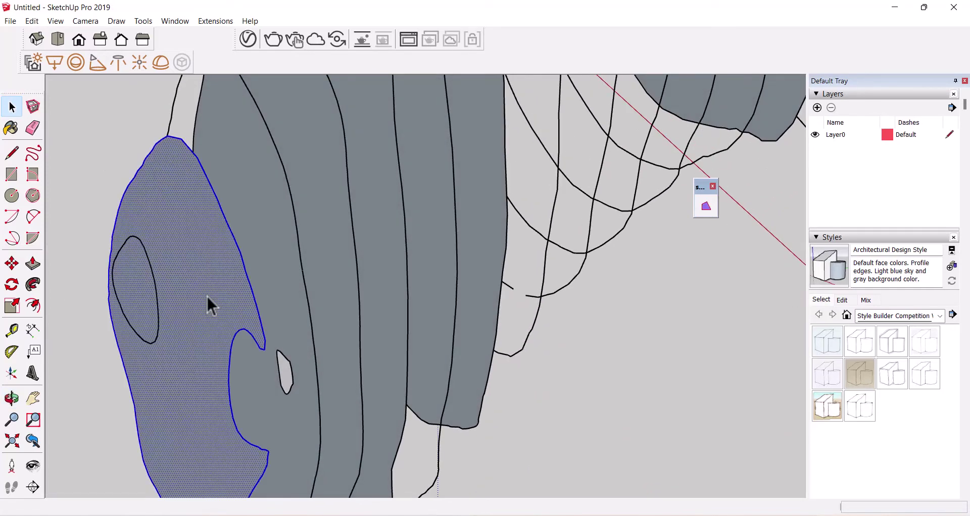
pyautogui.press('Delete')
pyautogui.moveTo(155, 307); pyautogui.dragTo(249, 296, button='middle')
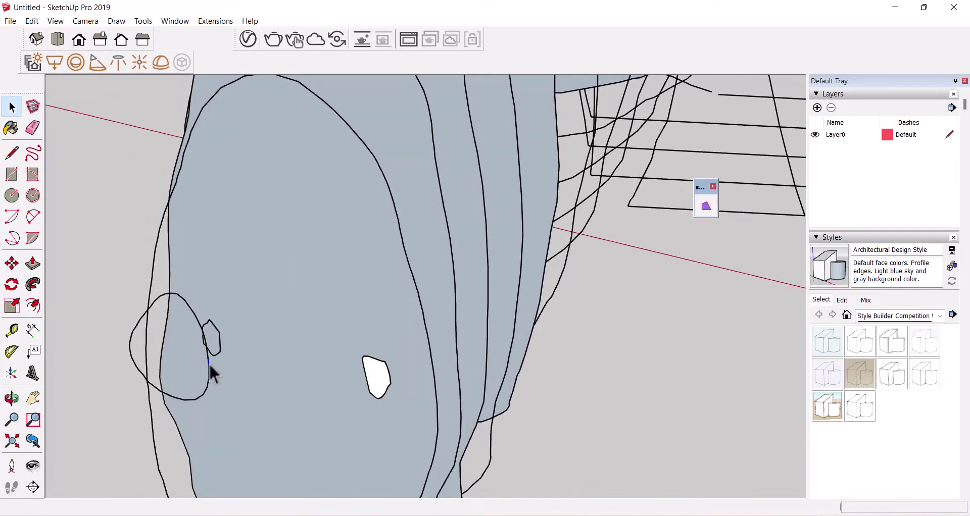
# Draw lines across the frontmost snout slice outline to close it into a face, dismissing the merge warning
pyautogui.press('l')
pyautogui.click(399, 150)
pyautogui.moveTo(400, 151)
pyautogui.mouseDown(button='middle')
pyautogui.moveTo(474, 302)
pyautogui.moveTo(368, 309)
pyautogui.mouseUp(button='middle')
pyautogui.press('p')
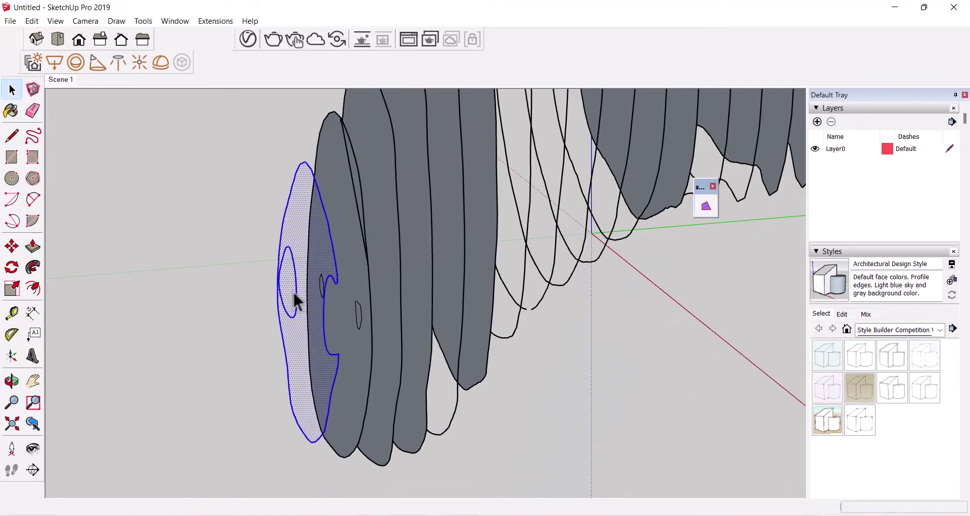
pyautogui.moveTo(294, 293)
pyautogui.mouseDown(button='middle')
pyautogui.moveTo(312, 386)
pyautogui.moveTo(5, 114)
pyautogui.mouseUp(button='middle')
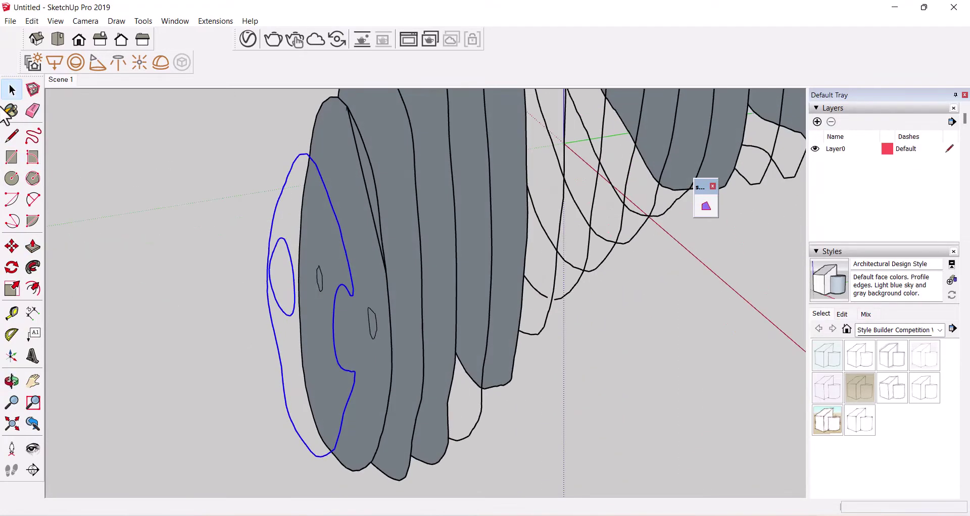
pyautogui.click(300, 316)
pyautogui.press('Return')
pyautogui.press('space')
pyautogui.moveTo(318, 462)
pyautogui.mouseDown(button='middle')
pyautogui.moveTo(368, 256)
pyautogui.moveTo(325, 353)
pyautogui.moveTo(374, 321)
pyautogui.moveTo(315, 331)
pyautogui.moveTo(418, 242)
pyautogui.moveTo(238, 323)
pyautogui.moveTo(328, 241)
pyautogui.moveTo(372, 223)
pyautogui.mouseUp(button='middle')
pyautogui.click(357, 199)
pyautogui.scroll(3, 332, 277)
# Orbit so the slice faces show and box-select several slices
pyautogui.scroll(5, 262, 303)
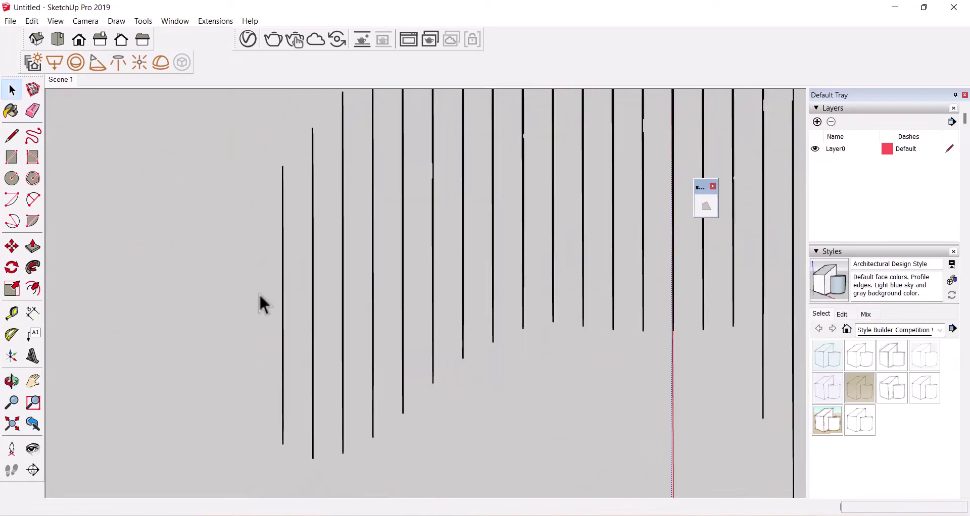
pyautogui.moveTo(263, 304)
pyautogui.mouseDown(button='middle')
pyautogui.moveTo(363, 360)
pyautogui.moveTo(340, 306)
pyautogui.moveTo(407, 312)
pyautogui.moveTo(343, 388)
pyautogui.moveTo(384, 234)
pyautogui.moveTo(433, 238)
pyautogui.moveTo(423, 277)
pyautogui.moveTo(301, 295)
pyautogui.moveTo(472, 296)
pyautogui.moveTo(480, 264)
pyautogui.moveTo(399, 251)
pyautogui.moveTo(445, 292)
pyautogui.moveTo(487, 379)
pyautogui.mouseUp(button='middle')
pyautogui.press('l')
pyautogui.press('space')
pyautogui.moveTo(687, 474); pyautogui.dragTo(489, 358)
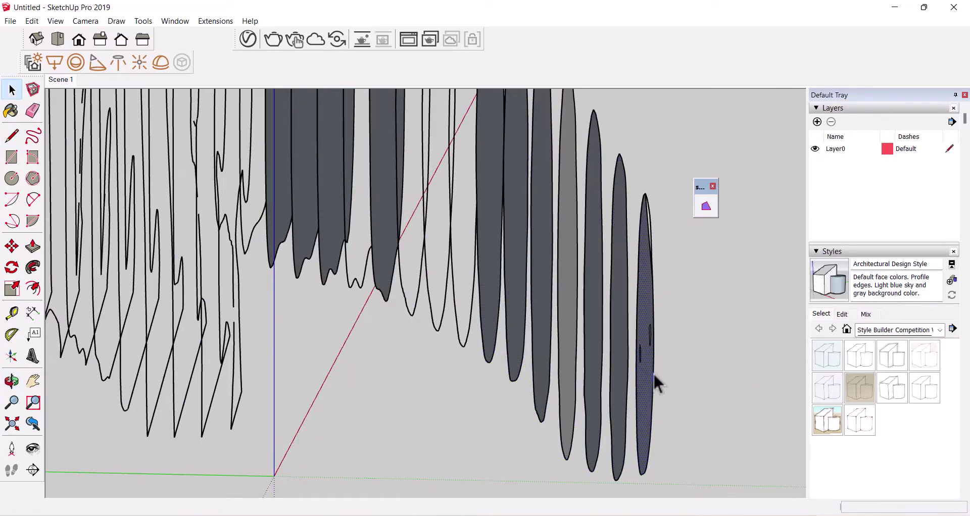
pyautogui.moveTo(656, 383); pyautogui.dragTo(600, 320, button='middle')
pyautogui.moveTo(639, 429); pyautogui.dragTo(541, 216)
pyautogui.moveTo(541, 217)
pyautogui.mouseDown(button='middle')
pyautogui.moveTo(440, 463)
pyautogui.moveTo(479, 234)
pyautogui.mouseUp(button='middle')
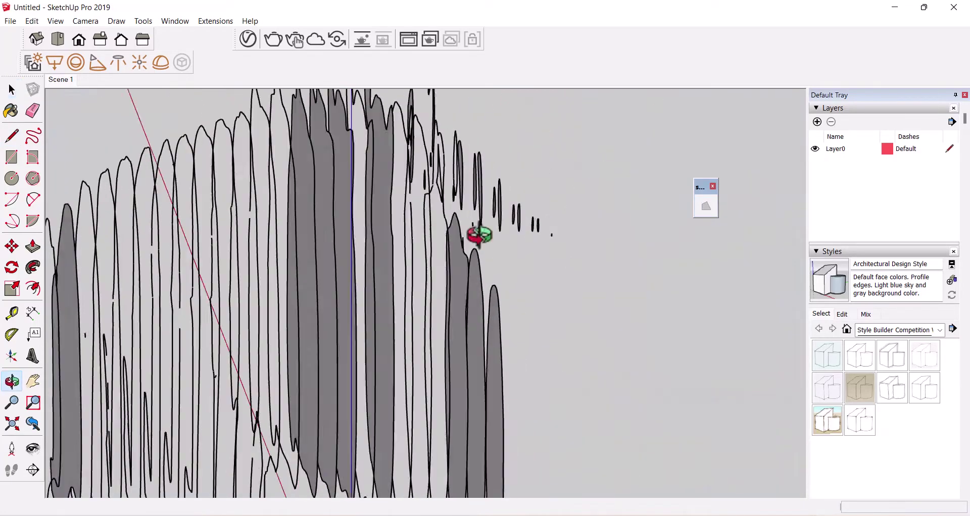
pyautogui.moveTo(546, 238); pyautogui.dragTo(451, 100)
pyautogui.moveTo(450, 100)
pyautogui.mouseDown(button='middle')
pyautogui.moveTo(314, 255)
pyautogui.moveTo(288, 336)
pyautogui.moveTo(195, 297)
pyautogui.moveTo(652, 249)
pyautogui.moveTo(329, 286)
pyautogui.moveTo(409, 363)
pyautogui.moveTo(278, 288)
pyautogui.moveTo(319, 382)
pyautogui.moveTo(407, 362)
pyautogui.moveTo(546, 364)
pyautogui.moveTo(546, 261)
pyautogui.mouseUp(button='middle')
pyautogui.scroll(5, 318, 347)
# Zoom and orbit to view the stacked slices in perspective from a different area
pyautogui.press('l')
pyautogui.scroll(3, 402, 249)
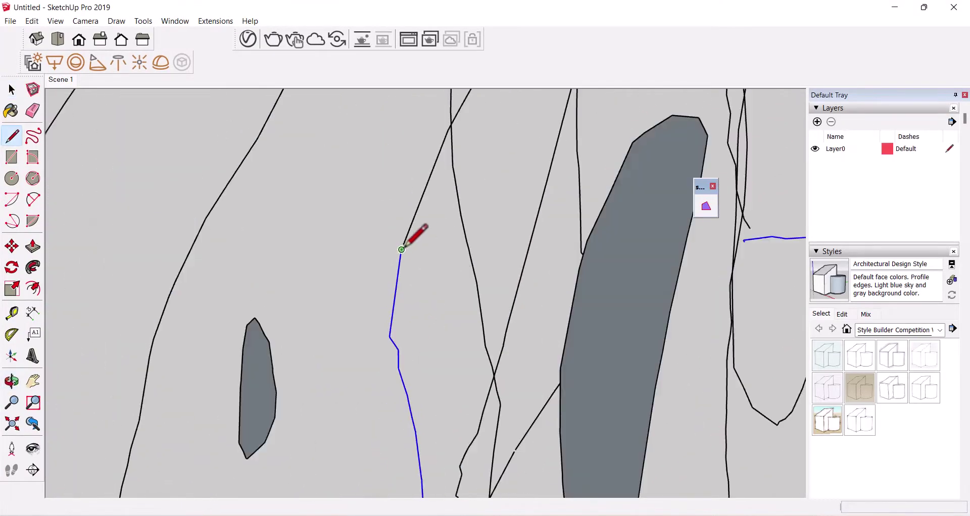
pyautogui.scroll(-3, 402, 250)
pyautogui.scroll(-3, 330, 325)
pyautogui.moveTo(477, 330); pyautogui.dragTo(510, 405, button='middle')
pyautogui.scroll(3, 510, 406)
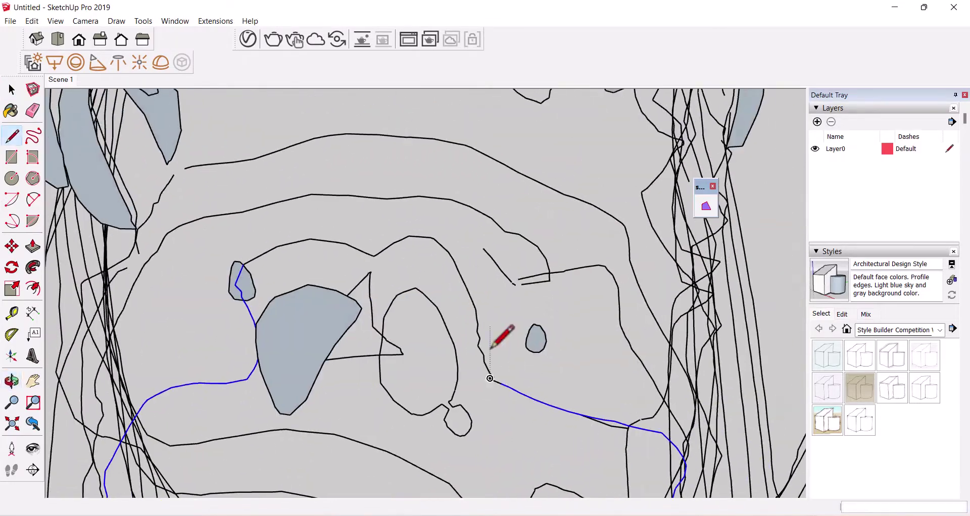
pyautogui.press('space')
pyautogui.scroll(-5, 364, 234)
pyautogui.moveTo(363, 234)
pyautogui.mouseDown(button='middle')
pyautogui.moveTo(325, 379)
pyautogui.moveTo(319, 277)
pyautogui.moveTo(238, 213)
pyautogui.mouseUp(button='middle')
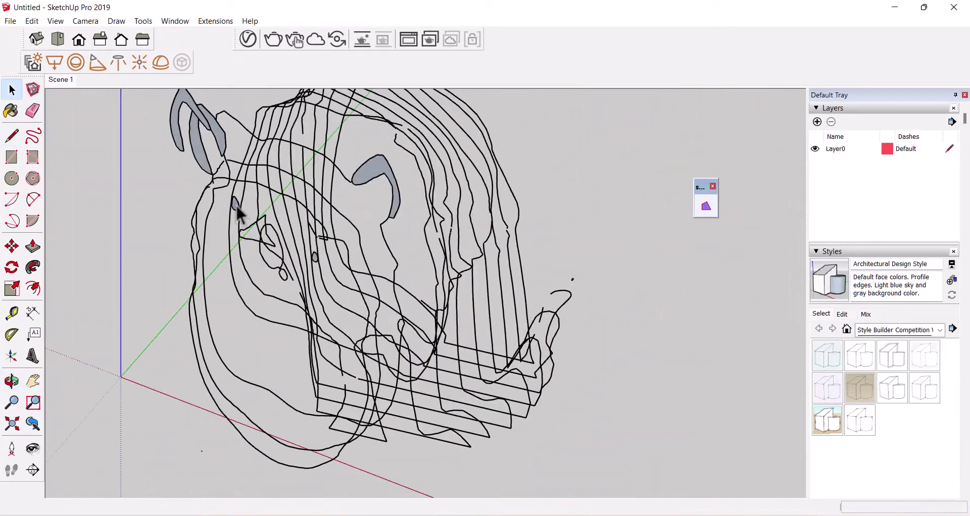
pyautogui.scroll(2, 255, 234)
pyautogui.scroll(-5, 454, 237)
# Select all contour slices, clear the selection, and orbit in close on the slices
pyautogui.hotkey('ctrl', 'a')
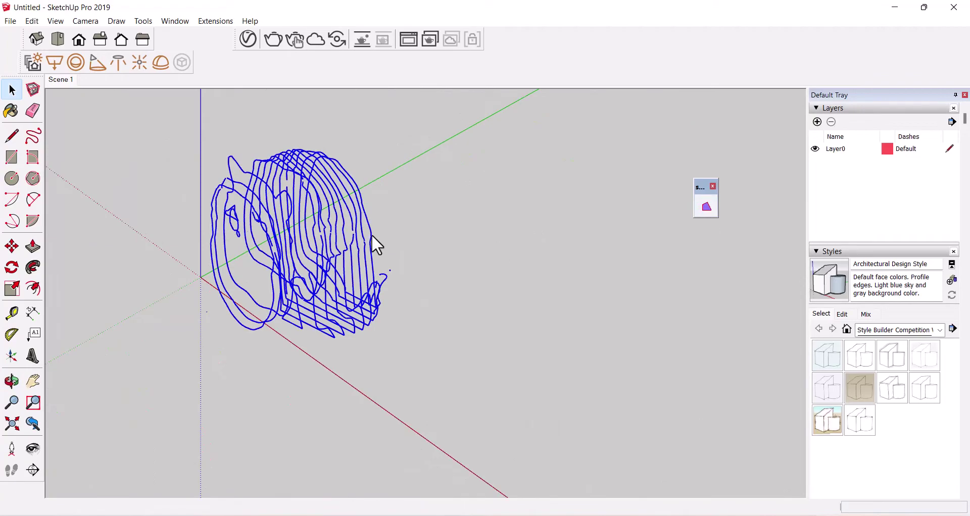
pyautogui.scroll(3, 376, 247)
pyautogui.click(243, 293)
pyautogui.scroll(3, 191, 169)
pyautogui.moveTo(191, 168); pyautogui.dragTo(416, 232, button='middle')
pyautogui.scroll(3, 589, 356)
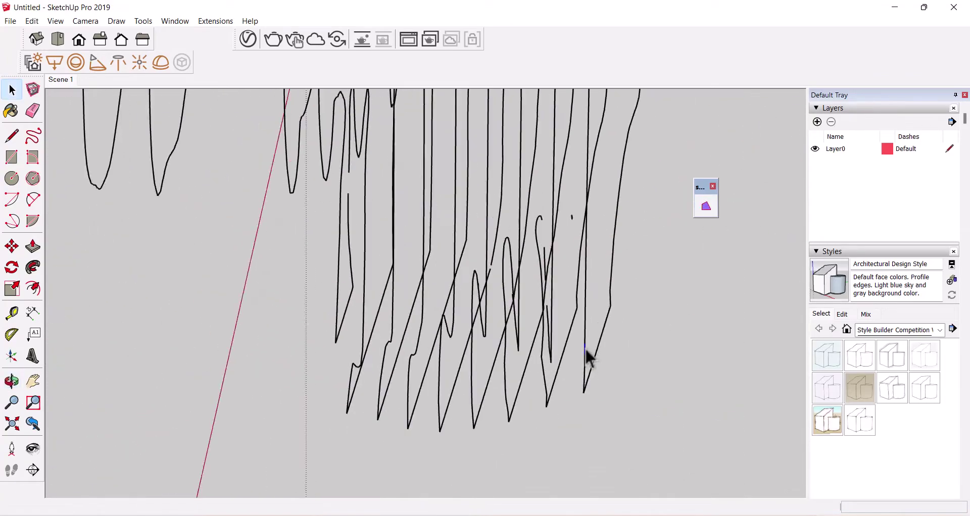
pyautogui.moveTo(589, 356); pyautogui.dragTo(715, 216, button='middle')
pyautogui.scroll(3, 347, 373)
pyautogui.moveTo(347, 373)
pyautogui.mouseDown(button='middle')
pyautogui.moveTo(481, 392)
pyautogui.moveTo(348, 135)
pyautogui.mouseUp(button='middle')
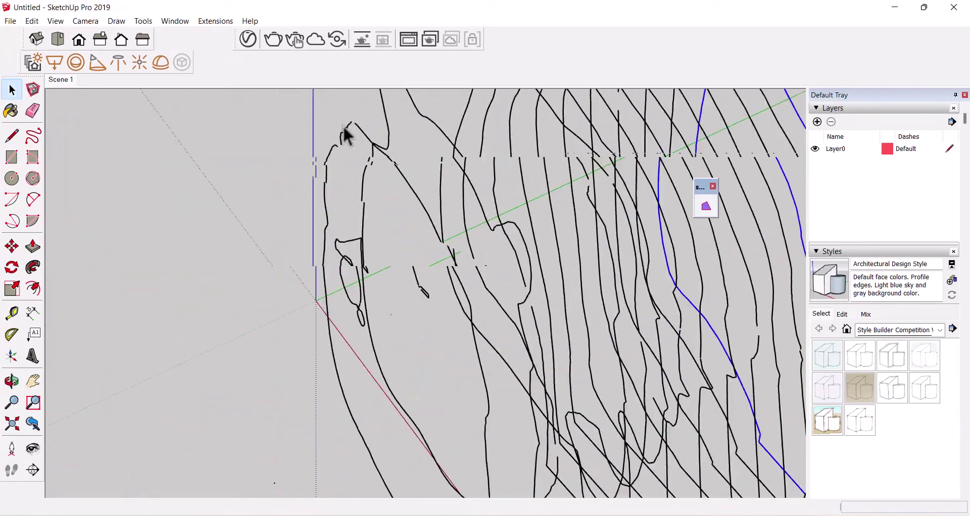
pyautogui.scroll(3, 348, 135)
# Draw a line closing one slice outline into a face
pyautogui.press('l')
pyautogui.scroll(-1, 642, 207)
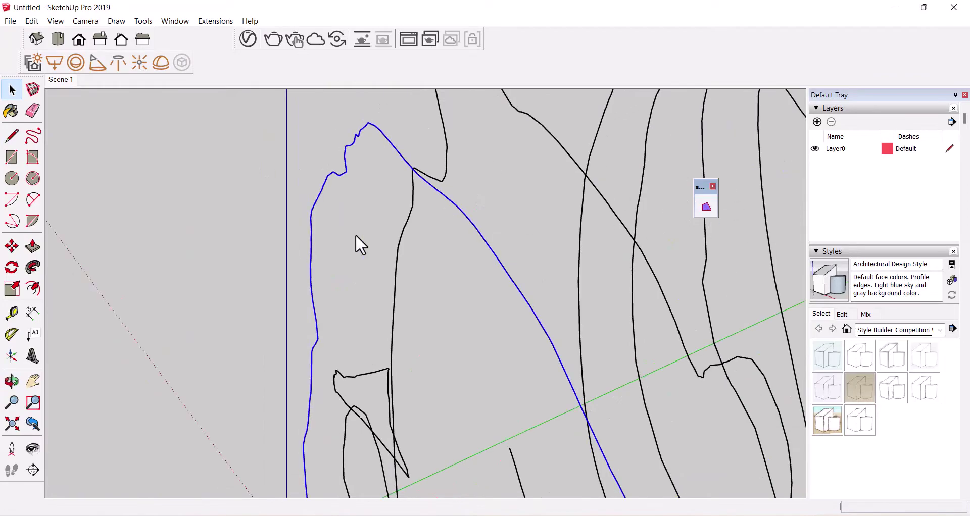
pyautogui.scroll(-2, 361, 408)
pyautogui.moveTo(362, 408)
pyautogui.mouseDown(button='middle')
pyautogui.moveTo(455, 329)
pyautogui.moveTo(314, 379)
pyautogui.moveTo(396, 246)
pyautogui.mouseUp(button='middle')
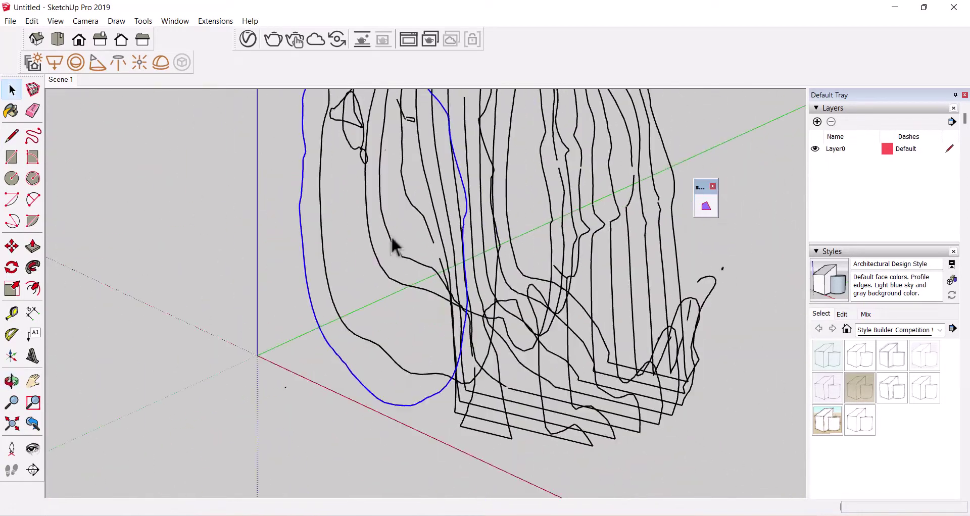
pyautogui.scroll(-1, 397, 250)
pyautogui.click(371, 216)
pyautogui.press('space')
# Orbit and zoom around the contour slices to inspect them
pyautogui.moveTo(370, 216); pyautogui.dragTo(394, 364, button='middle')
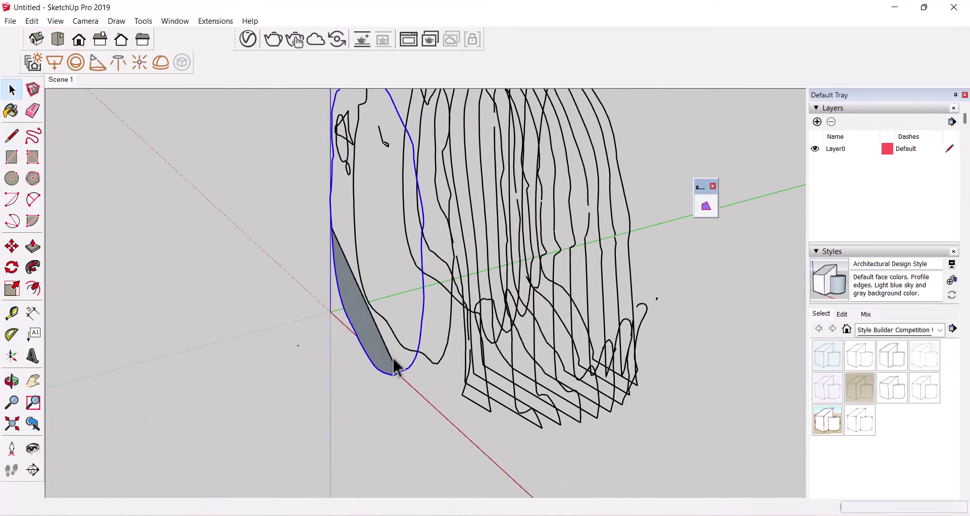
pyautogui.scroll(3, 388, 384)
pyautogui.scroll(2, 483, 401)
pyautogui.press('l')
pyautogui.moveTo(479, 346)
pyautogui.mouseDown(button='middle')
pyautogui.moveTo(234, 383)
pyautogui.moveTo(390, 210)
pyautogui.mouseUp(button='middle')
pyautogui.scroll(-3, 485, 228)
pyautogui.scroll(3, 509, 162)
pyautogui.moveTo(509, 162)
pyautogui.mouseDown(button='middle')
pyautogui.moveTo(514, 231)
pyautogui.moveTo(556, 348)
pyautogui.moveTo(271, 297)
pyautogui.moveTo(275, 208)
pyautogui.moveTo(336, 188)
pyautogui.moveTo(418, 247)
pyautogui.mouseUp(button='middle')
pyautogui.press('space')
# Draw two lines across the front slice outline, splitting its face
pyautogui.moveTo(424, 212); pyautogui.dragTo(47, 178, button='middle')
pyautogui.click(11, 136)
pyautogui.click(399, 414)
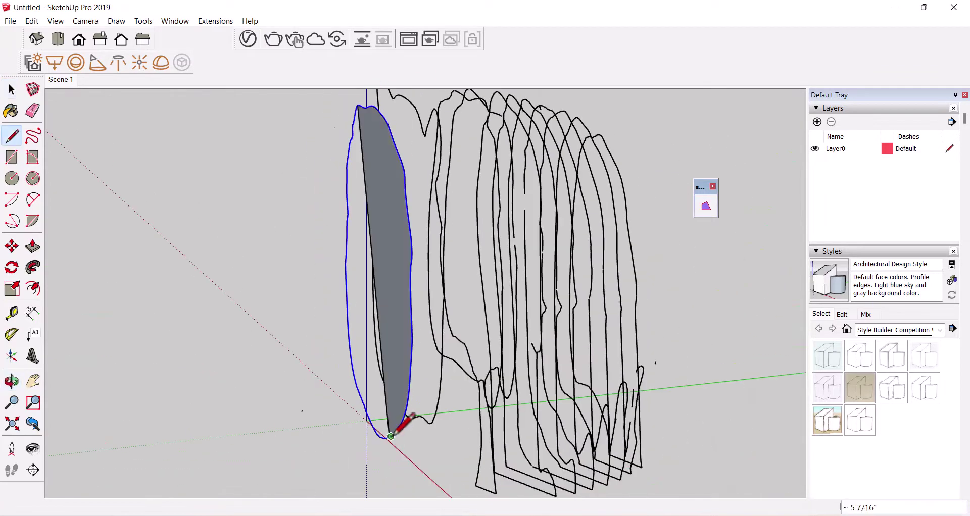
pyautogui.scroll(3, 399, 413)
pyautogui.click(329, 152)
pyautogui.click(380, 276)
pyautogui.scroll(3, 314, 141)
pyautogui.scroll(3, 444, 206)
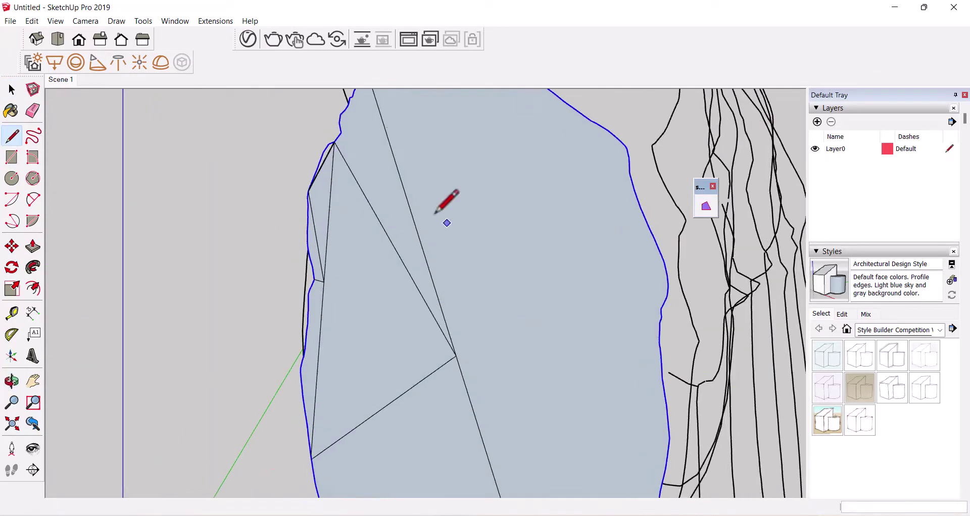
pyautogui.scroll(2, 288, 145)
# Orbit around the contour slices and select the front contour slice
pyautogui.press('space')
pyautogui.press('e')
pyautogui.scroll(-5, 273, 161)
pyautogui.moveTo(278, 273)
pyautogui.mouseDown(button='middle')
pyautogui.moveTo(146, 182)
pyautogui.moveTo(217, 197)
pyautogui.moveTo(344, 391)
pyautogui.moveTo(191, 206)
pyautogui.moveTo(76, 283)
pyautogui.mouseUp(button='middle')
pyautogui.press('space')
pyautogui.click(343, 391)
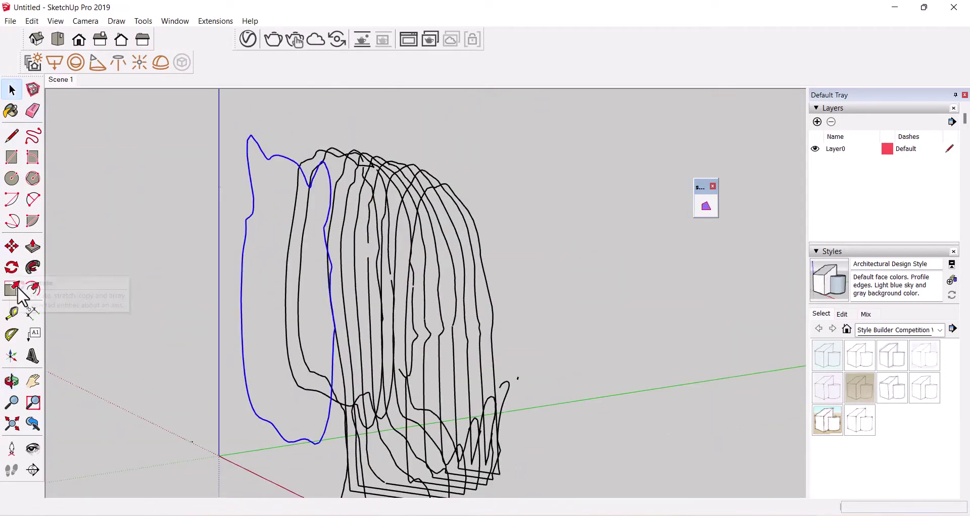
# Draw lines across the front outline to close it into a face
pyautogui.press('l')
pyautogui.moveTo(354, 321); pyautogui.dragTo(320, 278, button='middle')
pyautogui.click(321, 368)
pyautogui.click(256, 186)
pyautogui.moveTo(260, 191); pyautogui.dragTo(339, 220, button='middle')
pyautogui.click(339, 220)
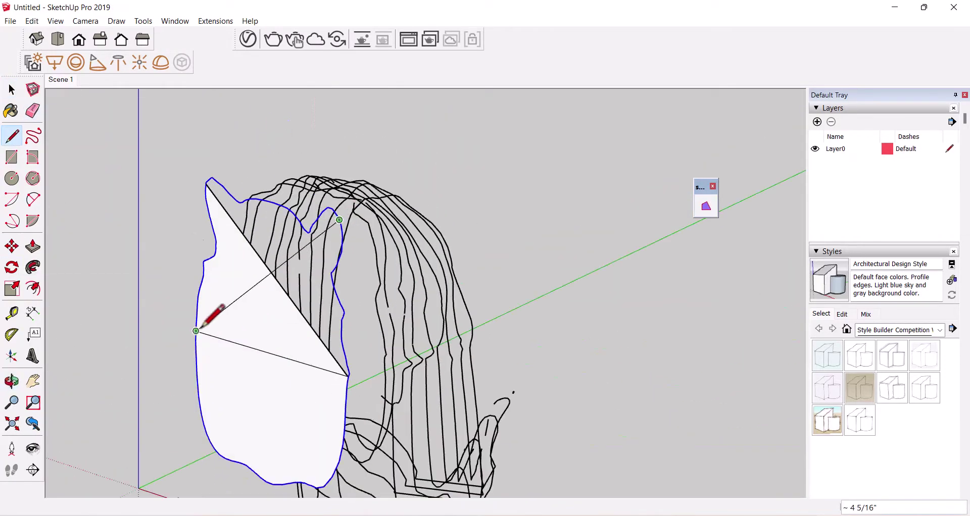
pyautogui.click(349, 376)
pyautogui.scroll(3, 349, 376)
# Orbit and zoom around the slice outlines to review them
pyautogui.moveTo(245, 227)
pyautogui.mouseDown(button='middle')
pyautogui.moveTo(212, 346)
pyautogui.moveTo(205, 315)
pyautogui.moveTo(331, 304)
pyautogui.moveTo(173, 190)
pyautogui.mouseUp(button='middle')
pyautogui.scroll(5, 124, 168)
pyautogui.press('space')
pyautogui.scroll(-10, 253, 190)
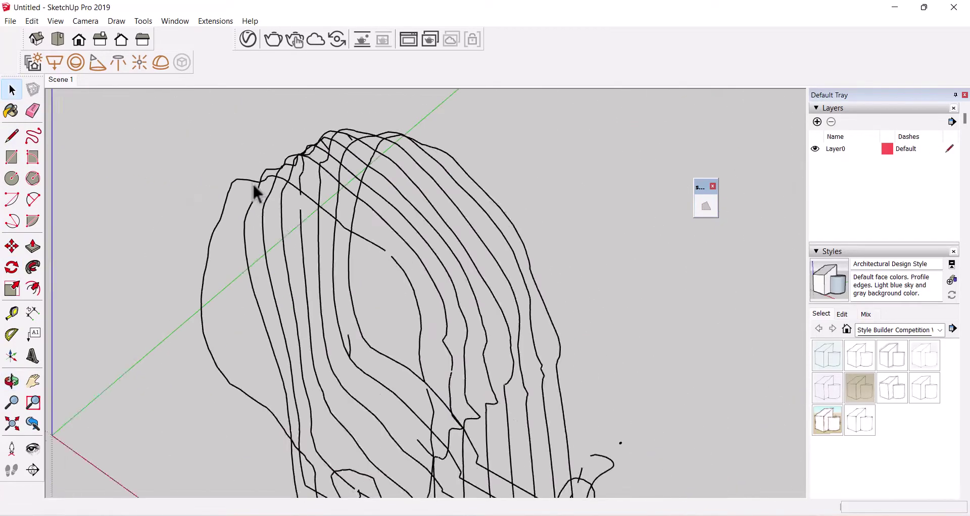
pyautogui.scroll(-2, 342, 207)
pyautogui.scroll(3, 341, 208)
pyautogui.scroll(-3, 336, 292)
pyautogui.moveTo(319, 289); pyautogui.dragTo(411, 321, button='middle')
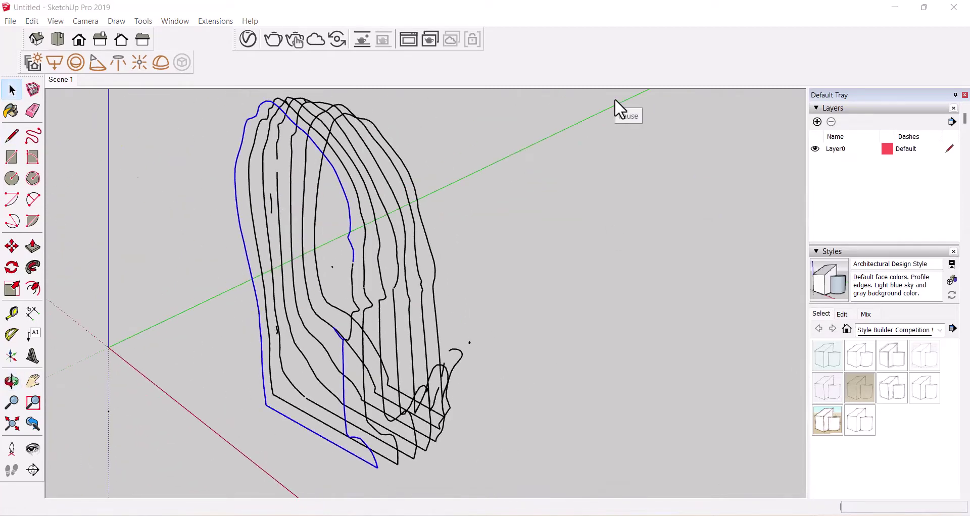
pyautogui.scroll(5, 615, 100)
# Zoom out and orbit until the full stack of grey horse-head slices is visible in perspective
pyautogui.scroll(-2, 520, 151)
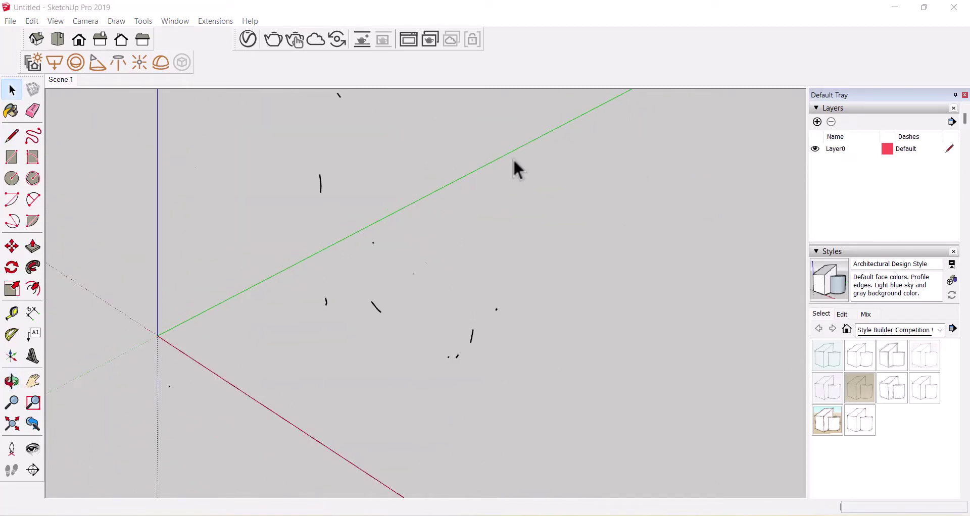
pyautogui.scroll(-2, 518, 187)
pyautogui.scroll(2, 521, 208)
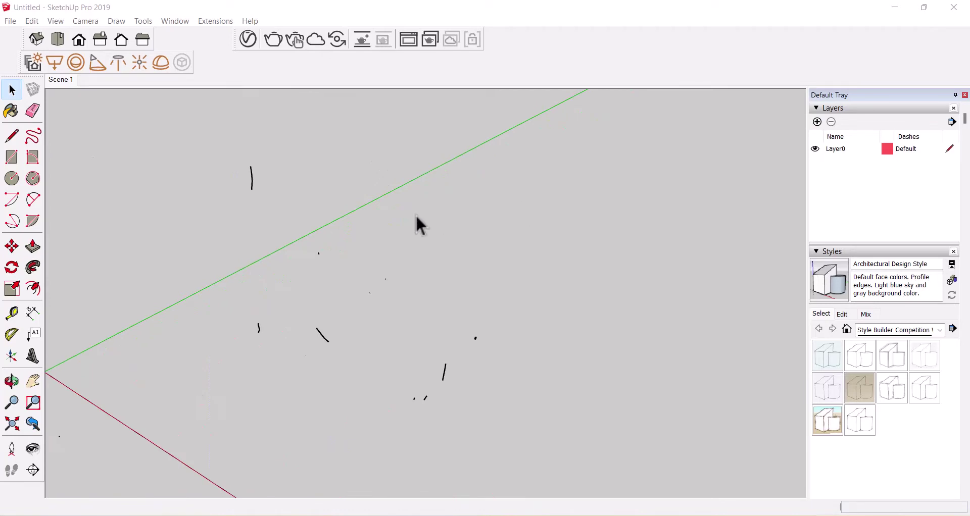
pyautogui.scroll(-2, 413, 251)
pyautogui.moveTo(394, 228); pyautogui.dragTo(475, 262, button='middle')
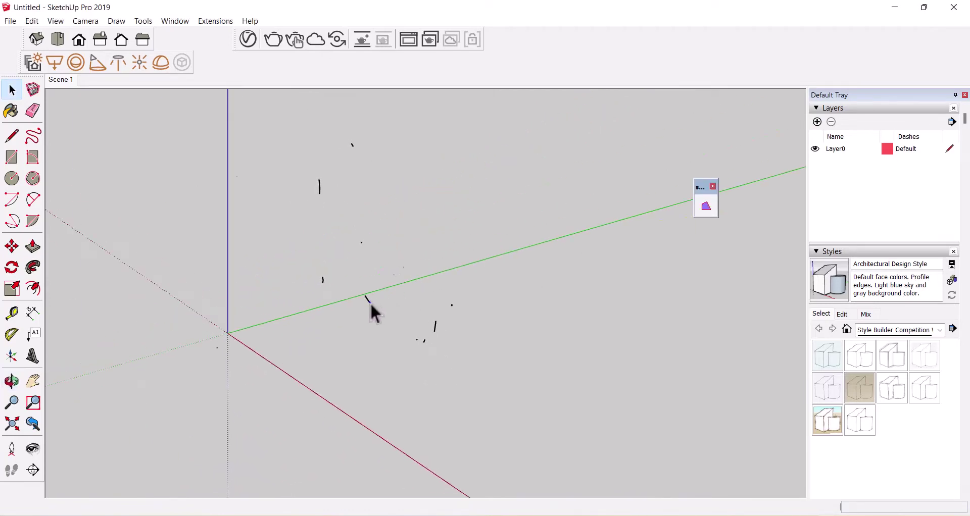
pyautogui.scroll(-2, 521, 319)
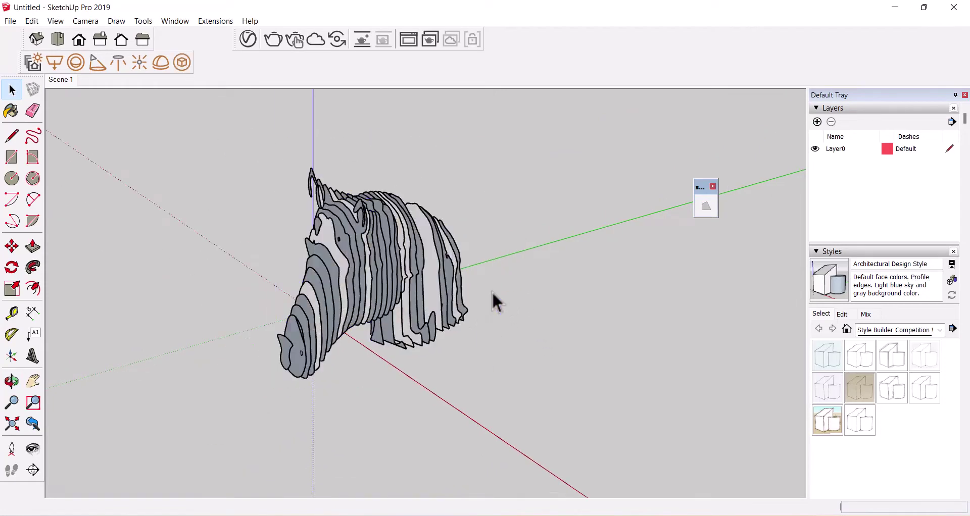
pyautogui.scroll(3, 385, 278)
pyautogui.moveTo(385, 278)
pyautogui.mouseDown(button='middle')
pyautogui.moveTo(386, 208)
pyautogui.moveTo(484, 298)
pyautogui.mouseUp(button='middle')
# Abandon moving a middle slice and switch to the Right side view of the head
pyautogui.click(464, 293)
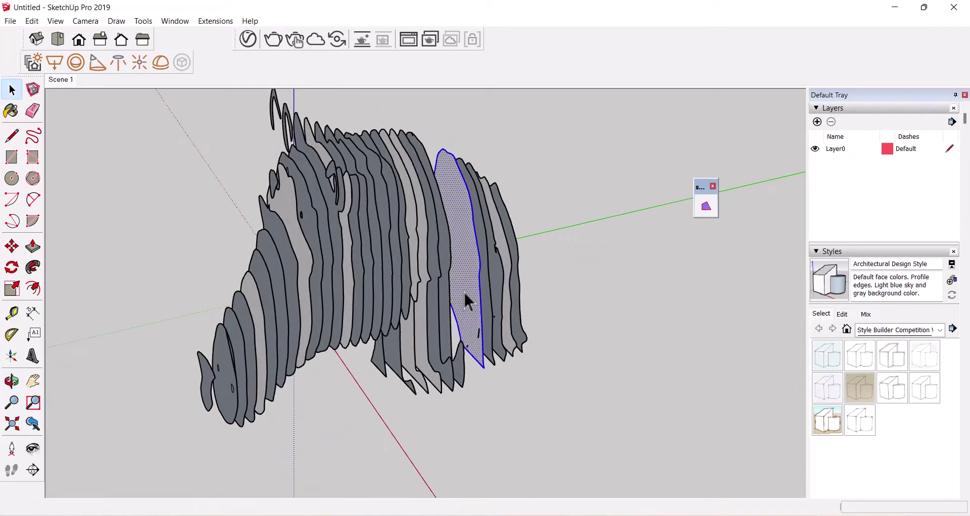
pyautogui.press('m')
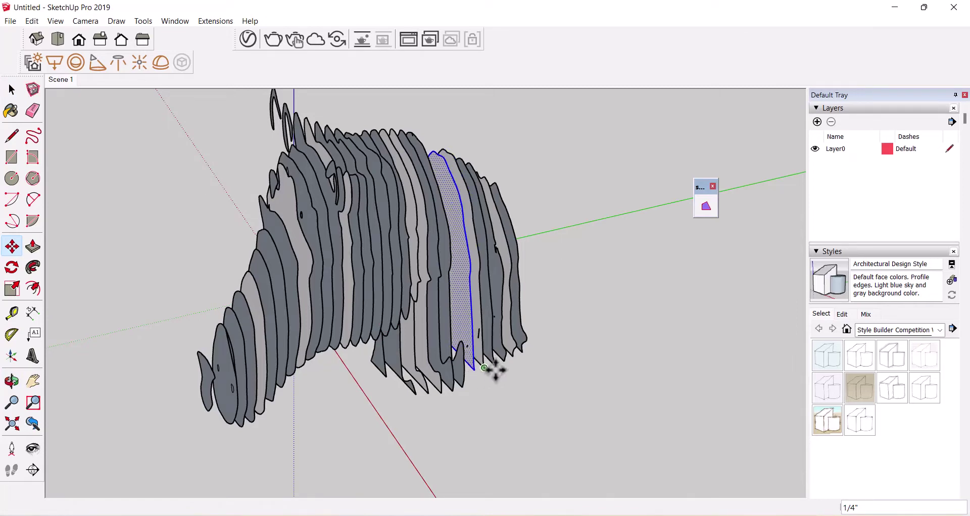
pyautogui.scroll(2, 494, 370)
pyautogui.scroll(3, 518, 368)
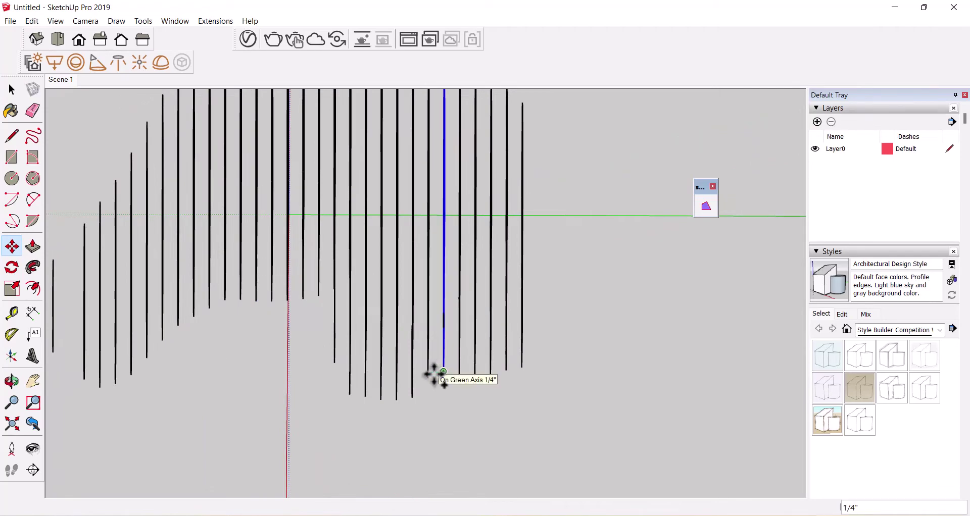
pyautogui.scroll(-3, 438, 372)
pyautogui.moveTo(386, 364)
pyautogui.mouseDown(button='middle')
pyautogui.moveTo(390, 326)
pyautogui.moveTo(294, 288)
pyautogui.mouseUp(button='middle')
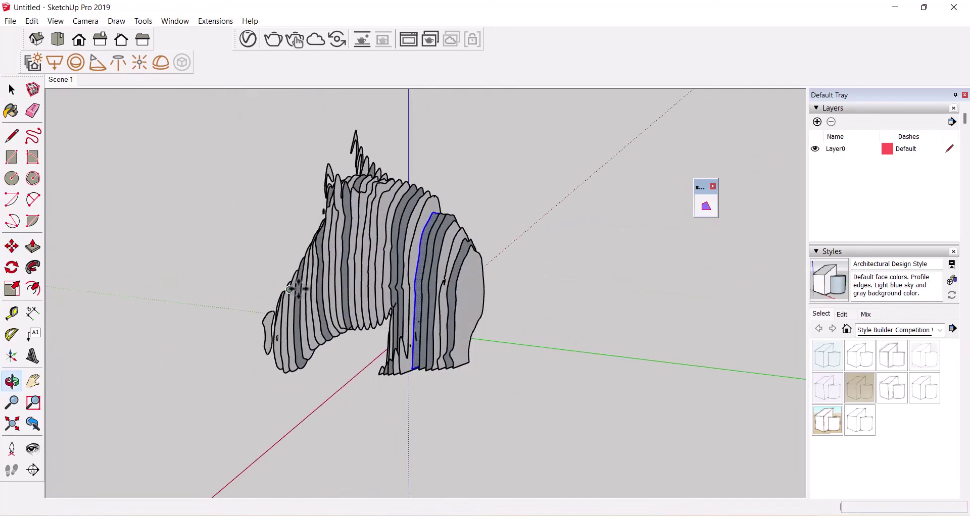
pyautogui.click(99, 40)
pyautogui.press('space')
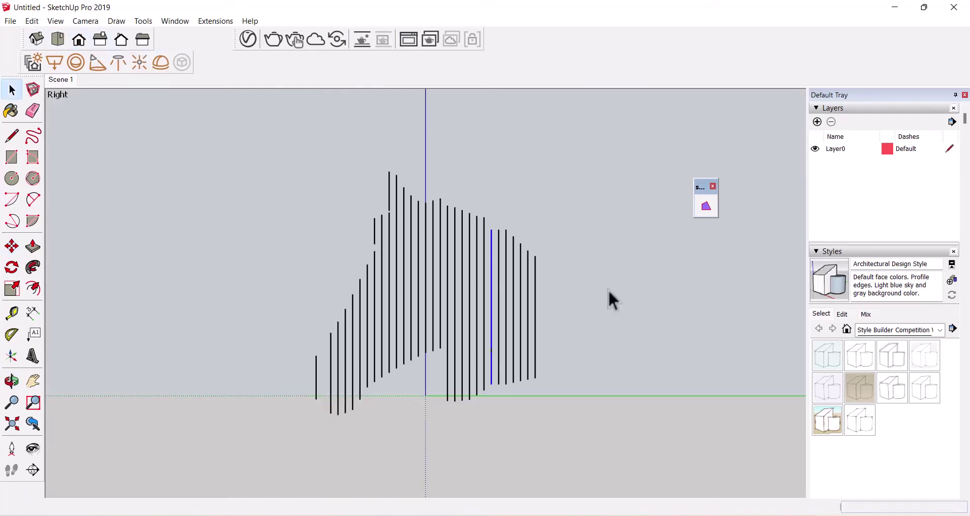
pyautogui.scroll(2, 583, 301)
pyautogui.scroll(-1, 582, 210)
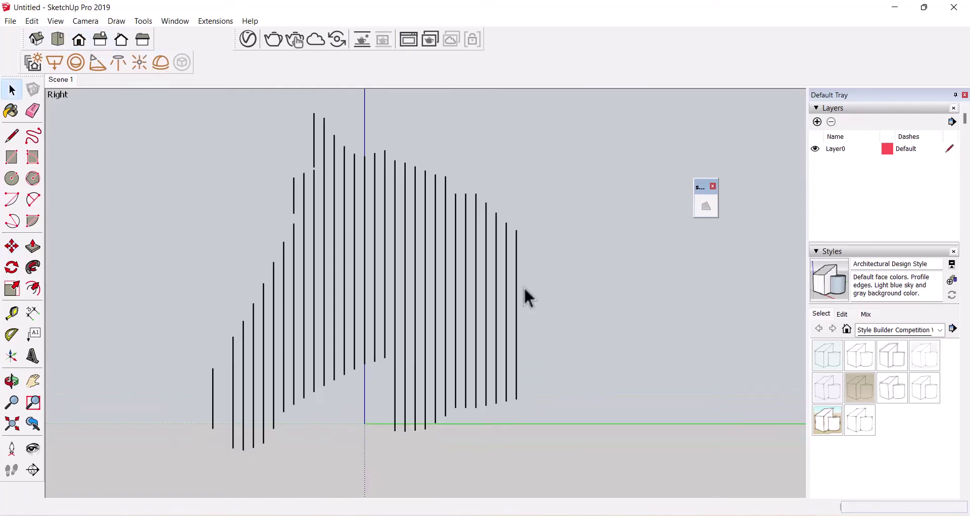
pyautogui.scroll(2, 213, 394)
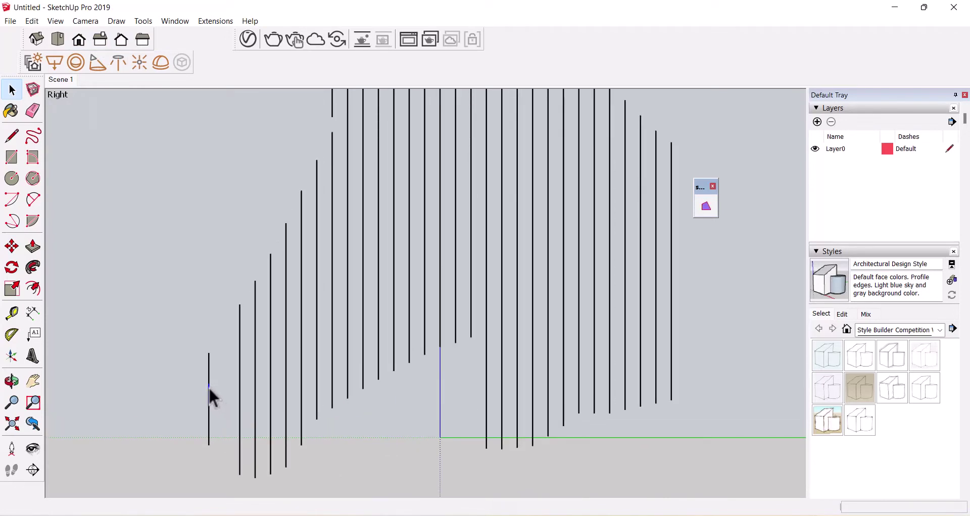
# Copy the frontmost nose slice 1/4" behind it and scale the copy 1.2 times taller from the middle
pyautogui.click(209, 386)
pyautogui.press('m')
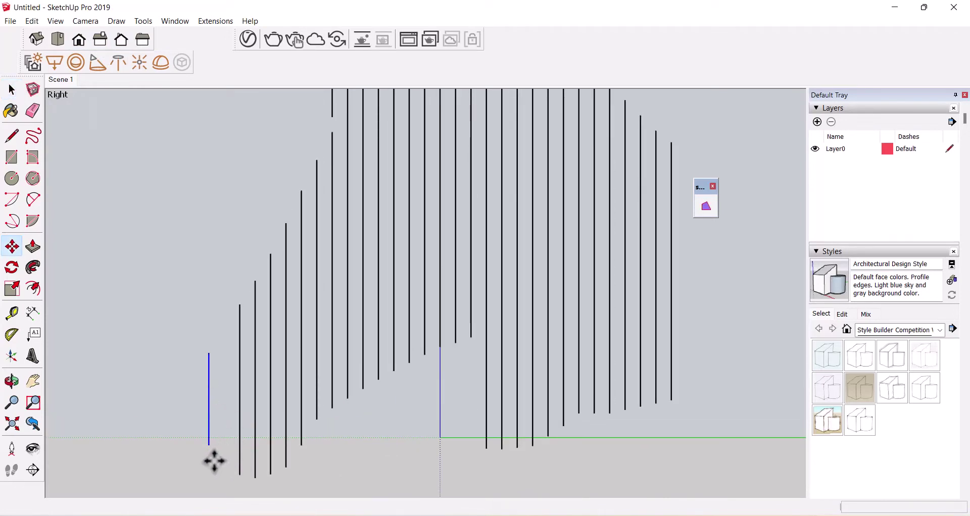
pyautogui.keyDown('ctrl'); pyautogui.click(212, 460); pyautogui.keyUp('ctrl')
pyautogui.click(226, 460)
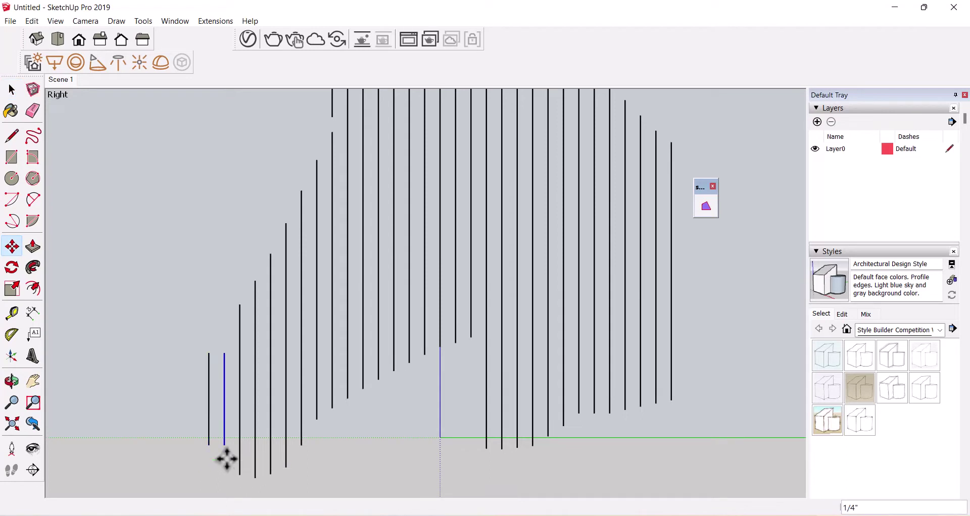
pyautogui.press('s')
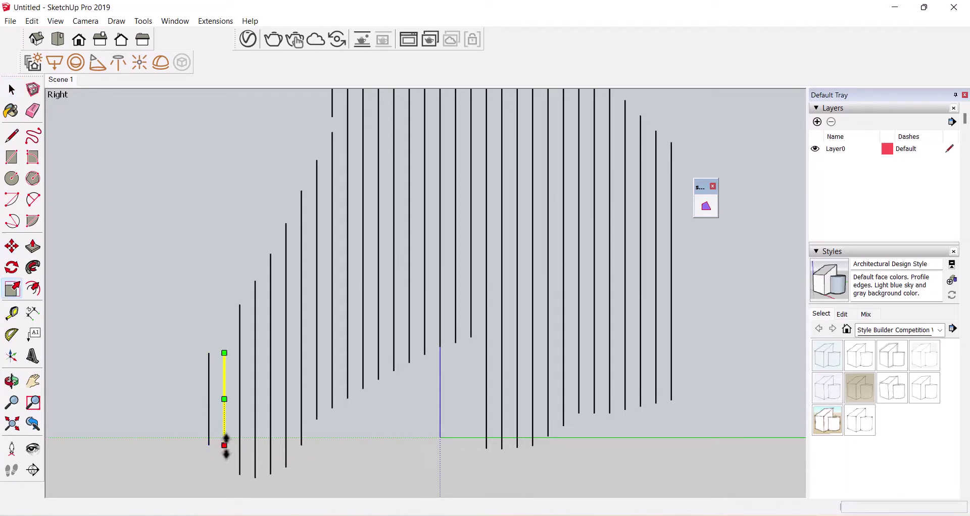
pyautogui.keyDown('ctrl'); pyautogui.click(225, 446); pyautogui.keyUp('ctrl')
pyautogui.click(232, 459)
pyautogui.press('space')
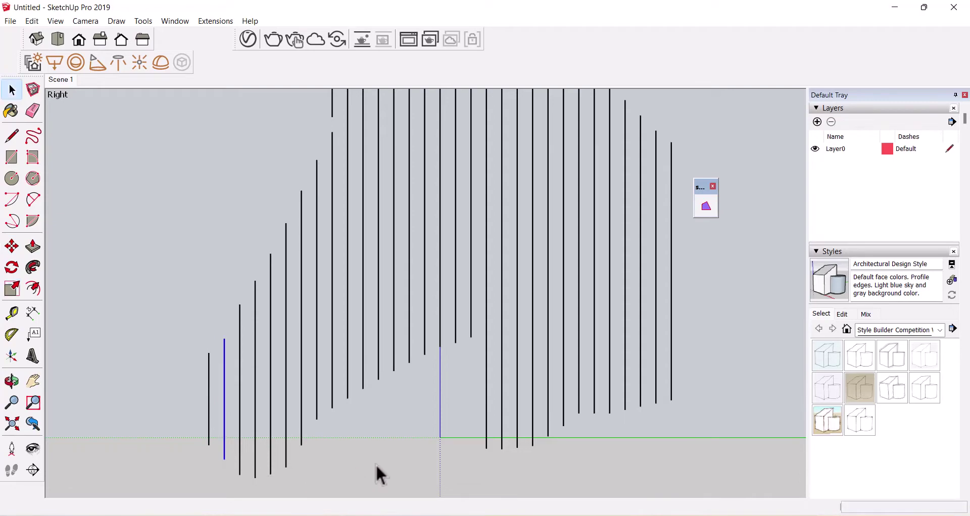
pyautogui.scroll(-2, 278, 392)
pyautogui.scroll(2, 393, 278)
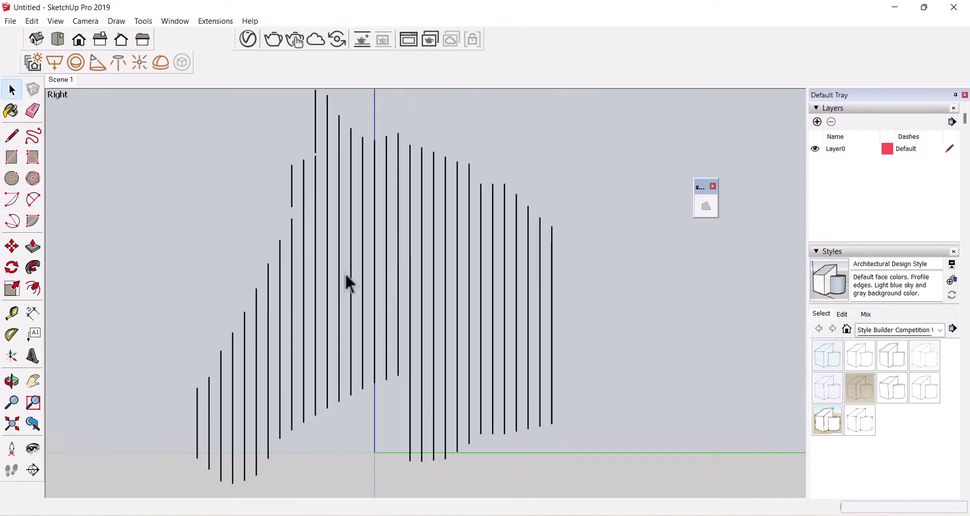
# Orbit and zoom until the full slice stack, including the taller new slice, shows in perspective
pyautogui.moveTo(347, 282)
pyautogui.mouseDown(button='middle')
pyautogui.moveTo(617, 389)
pyautogui.moveTo(504, 372)
pyautogui.moveTo(520, 364)
pyautogui.mouseUp(button='middle')
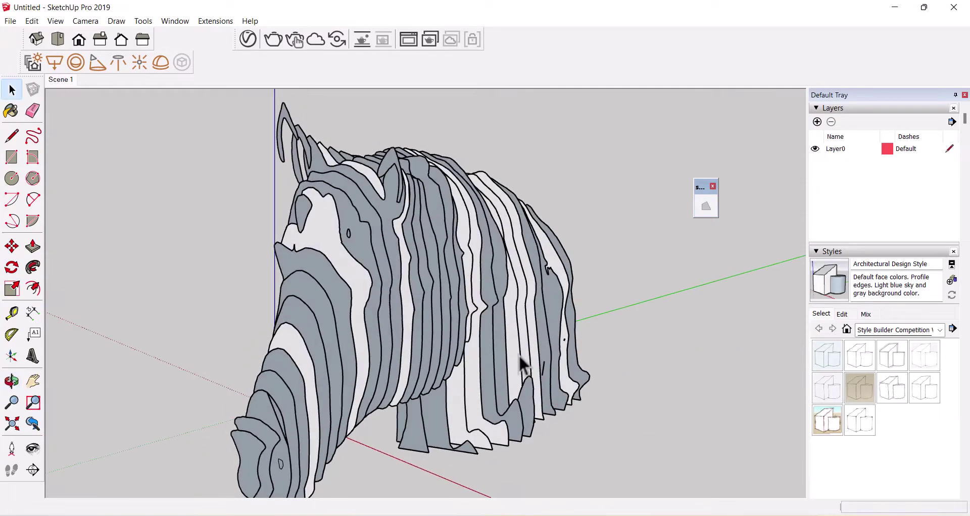
pyautogui.scroll(-3, 520, 364)
pyautogui.scroll(4, 358, 247)
pyautogui.moveTo(506, 278)
pyautogui.mouseDown(button='middle')
pyautogui.moveTo(379, 309)
pyautogui.moveTo(296, 304)
pyautogui.moveTo(412, 281)
pyautogui.moveTo(460, 205)
pyautogui.mouseUp(button='middle')
pyautogui.scroll(-1, 457, 197)
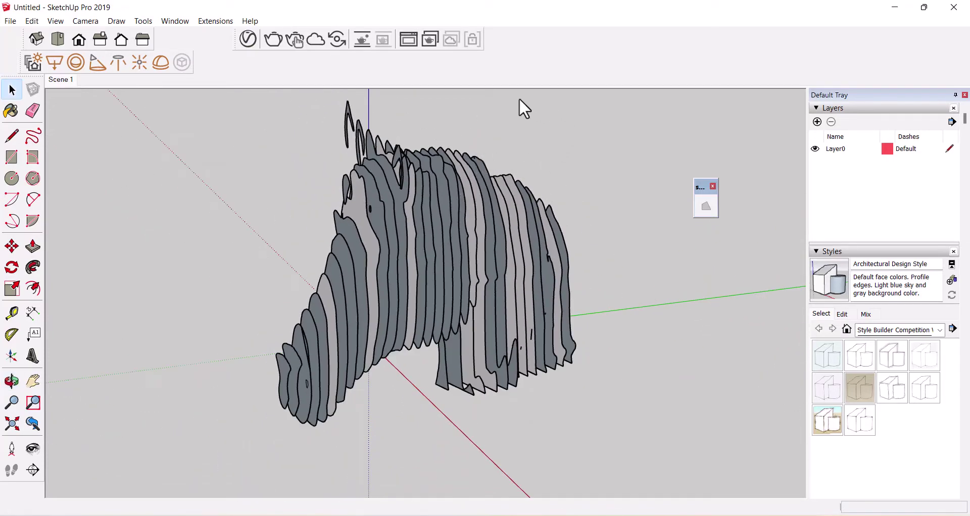
pyautogui.scroll(3, 394, 257)
pyautogui.scroll(-1, 339, 303)
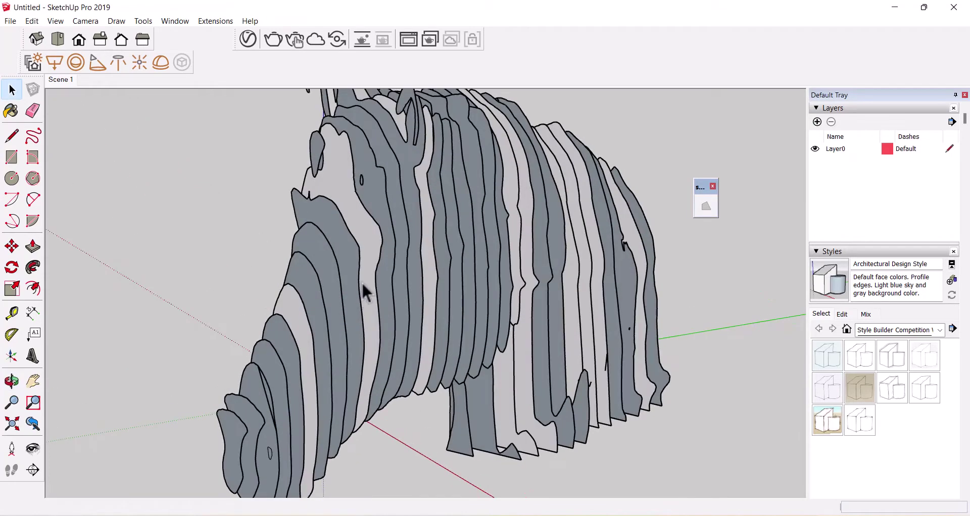
pyautogui.scroll(-2, 362, 283)
pyautogui.scroll(-1, 348, 293)
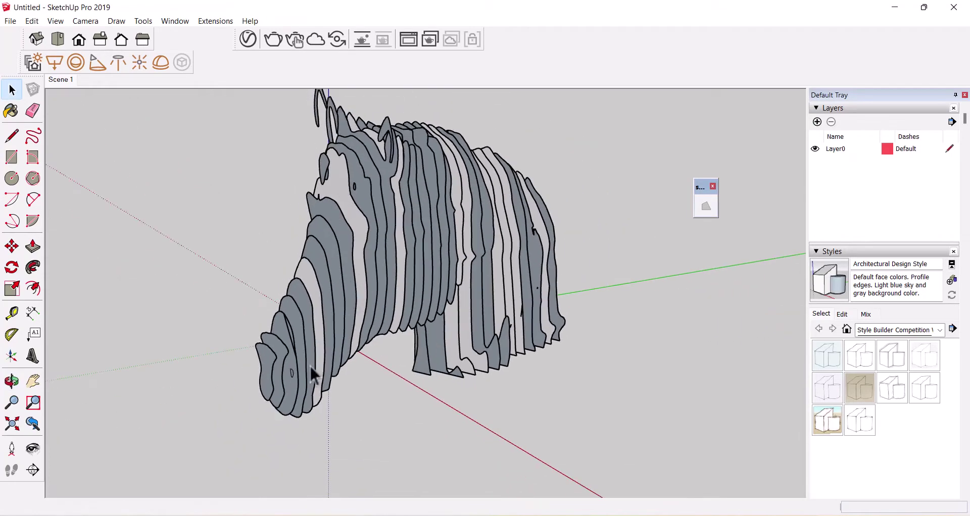
pyautogui.scroll(2, 283, 379)
pyautogui.scroll(1, 246, 404)
# Give the frontmost nose slice a 3 mm thickness with Push/Pull
pyautogui.click(266, 412)
pyautogui.moveTo(266, 410); pyautogui.dragTo(207, 407, button='middle')
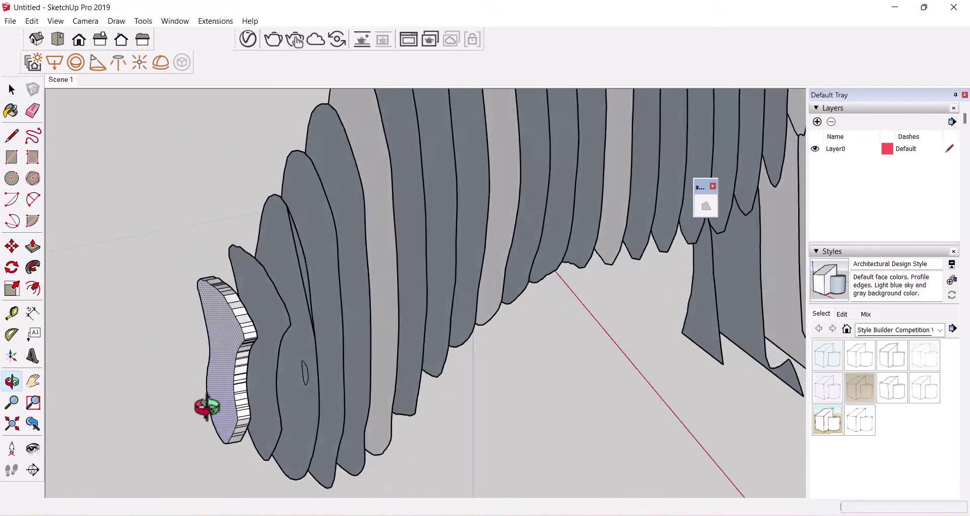
pyautogui.moveTo(207, 407); pyautogui.dragTo(147, 419)
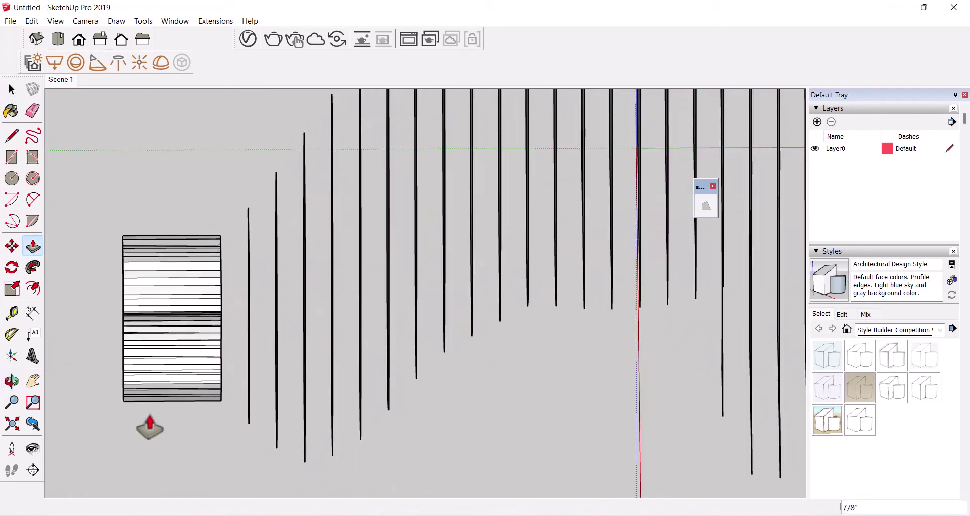
pyautogui.press('p')
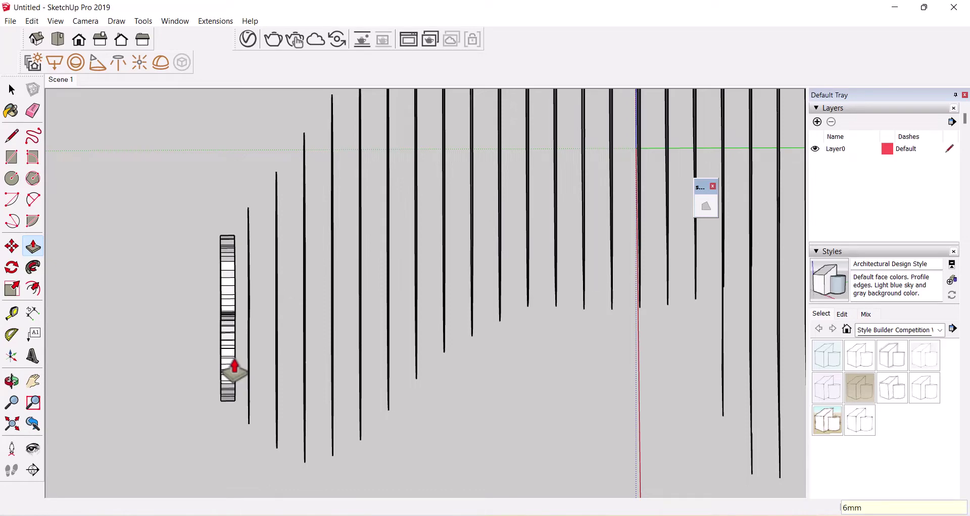
pyautogui.press('Return')
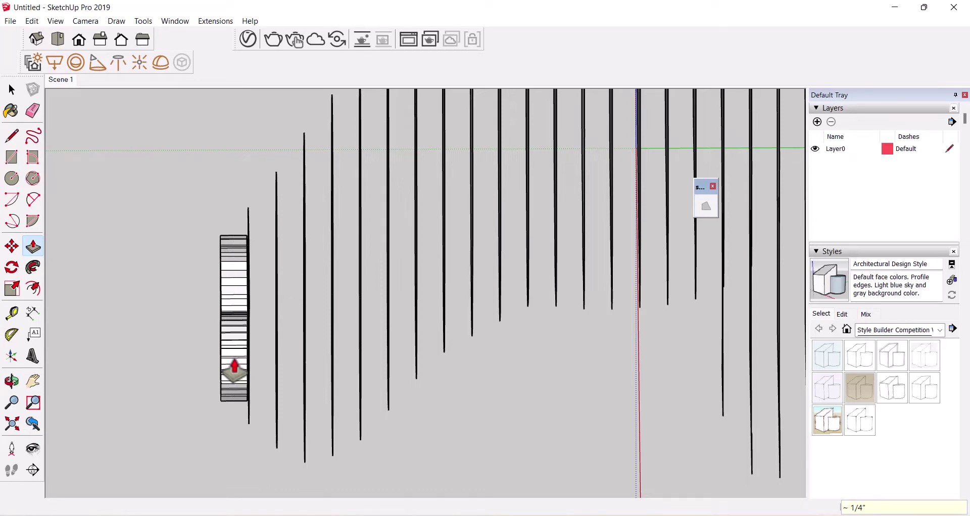
pyautogui.moveTo(234, 343); pyautogui.dragTo(163, 353, button='middle')
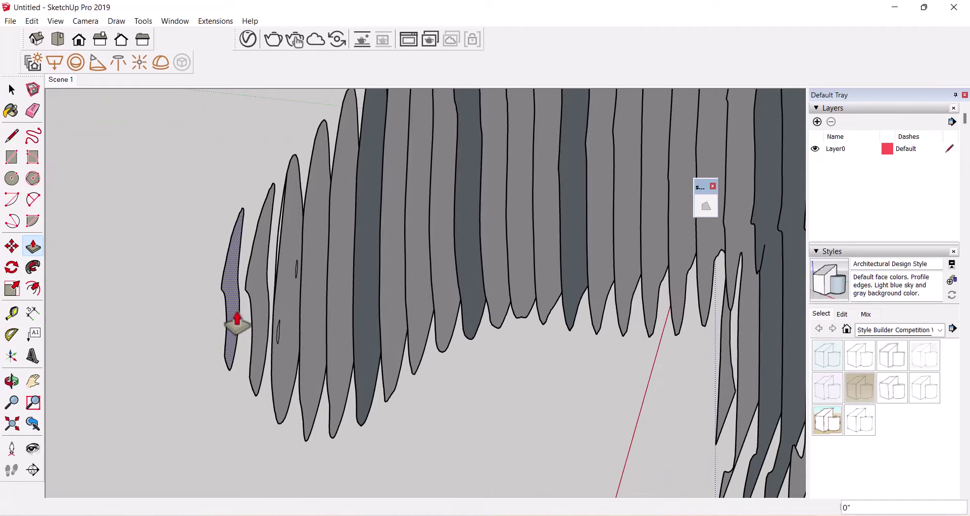
pyautogui.click(237, 320)
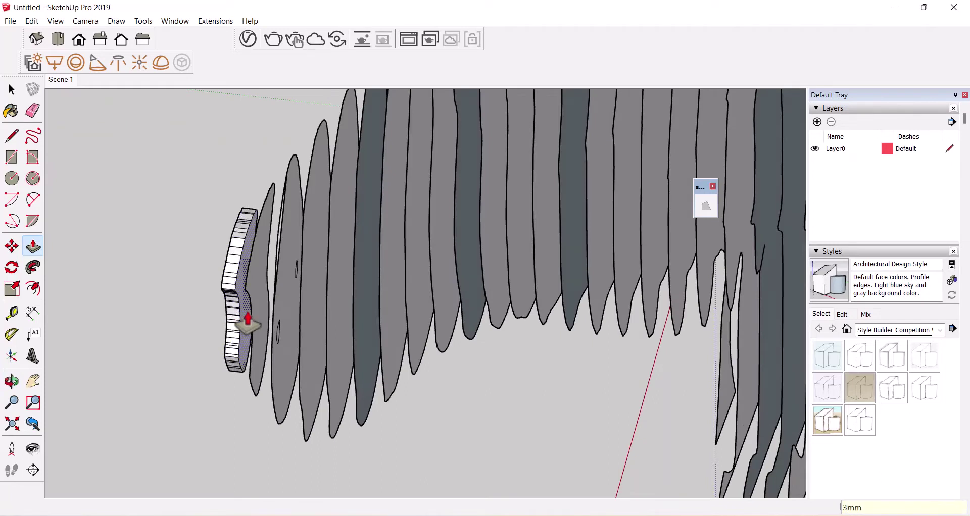
pyautogui.press('Return')
pyautogui.press('space')
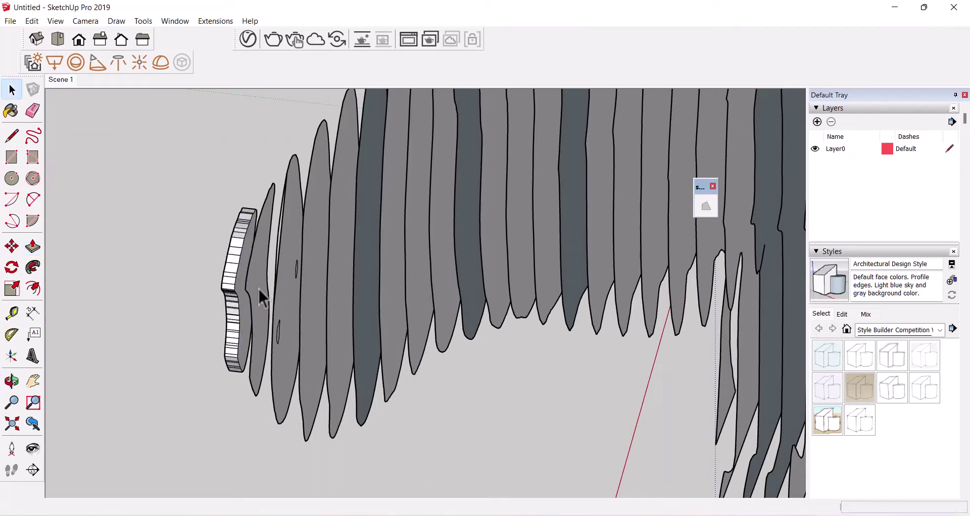
# Repeat the 3 mm extrusion on the next eight flat slices behind the nose
pyautogui.moveTo(290, 302); pyautogui.dragTo(275, 299, button='middle')
pyautogui.press('p')
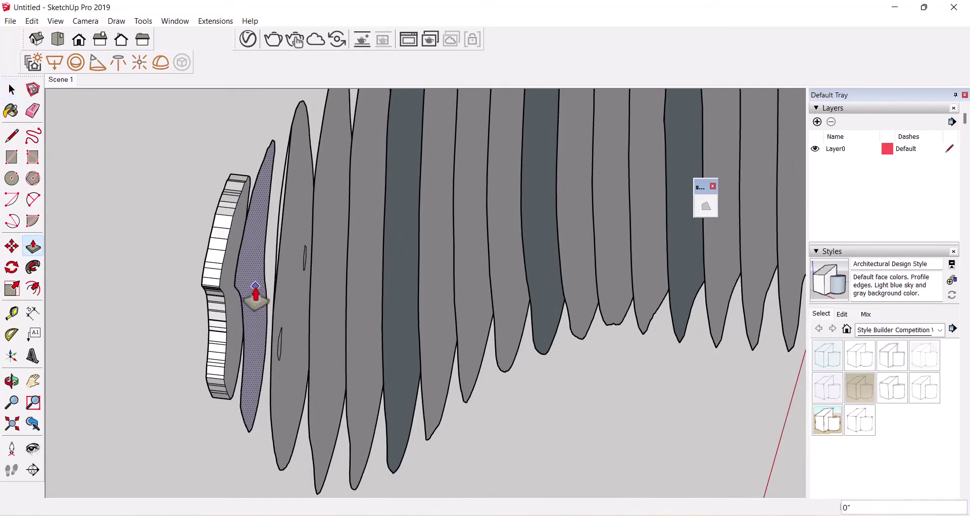
pyautogui.doubleClick(255, 292)
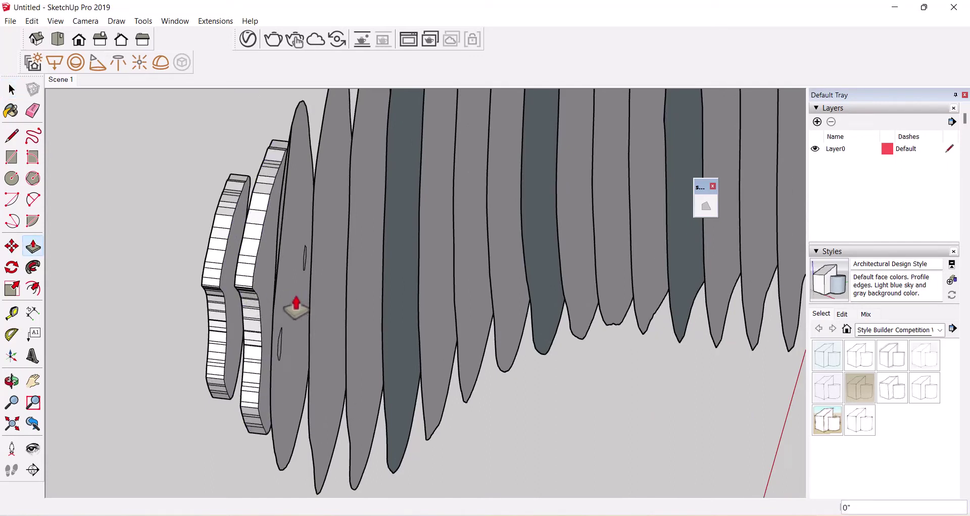
pyautogui.doubleClick(295, 304)
pyautogui.doubleClick(330, 305)
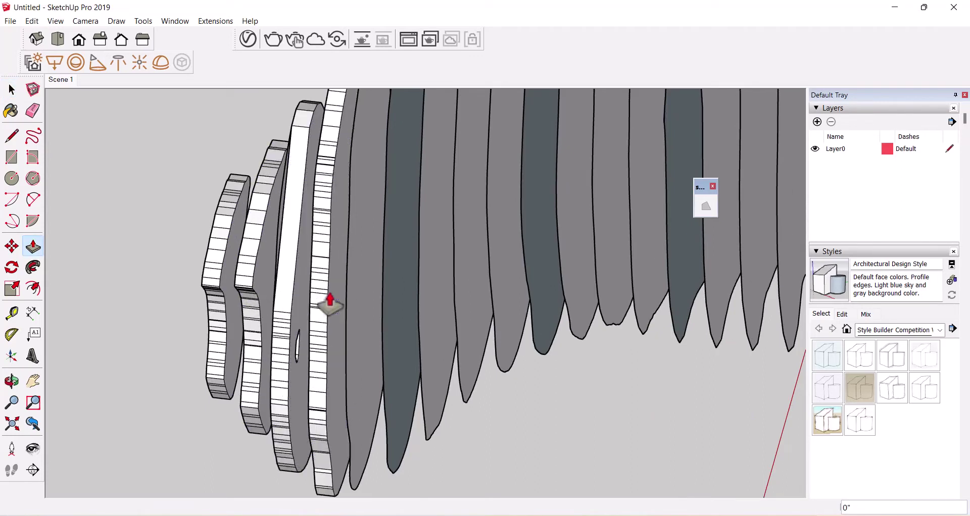
pyautogui.doubleClick(358, 303)
pyautogui.doubleClick(390, 304)
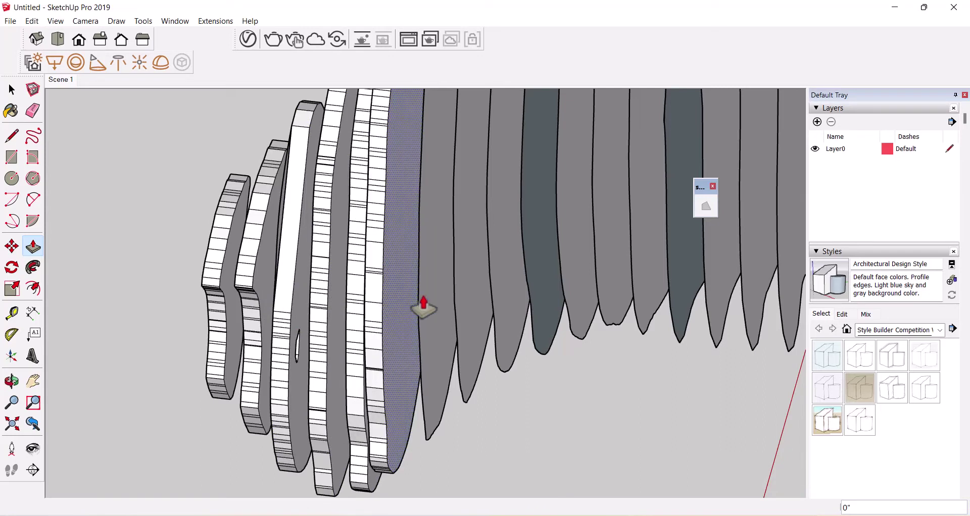
pyautogui.doubleClick(404, 311)
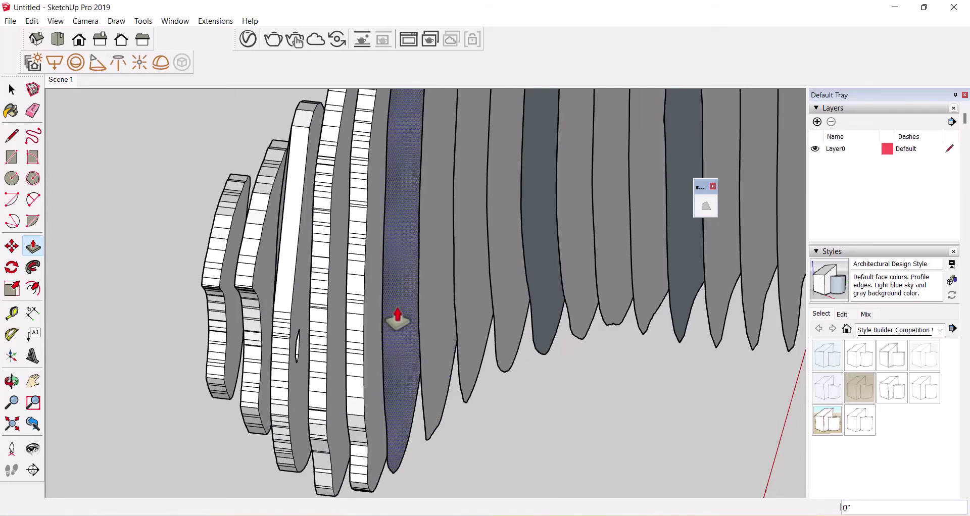
pyautogui.doubleClick(398, 315)
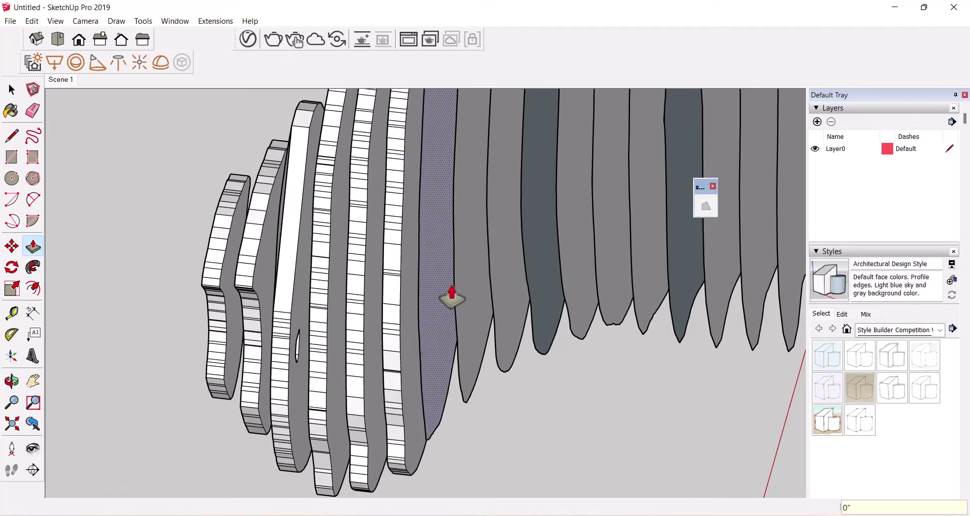
pyautogui.doubleClick(450, 296)
# Thicken further neck slices to 3 mm, resetting one over-pulled slice back to 3 mm
pyautogui.moveTo(450, 321)
pyautogui.mouseDown(button='middle')
pyautogui.moveTo(502, 336)
pyautogui.moveTo(453, 349)
pyautogui.mouseUp(button='middle')
pyautogui.doubleClick(452, 349)
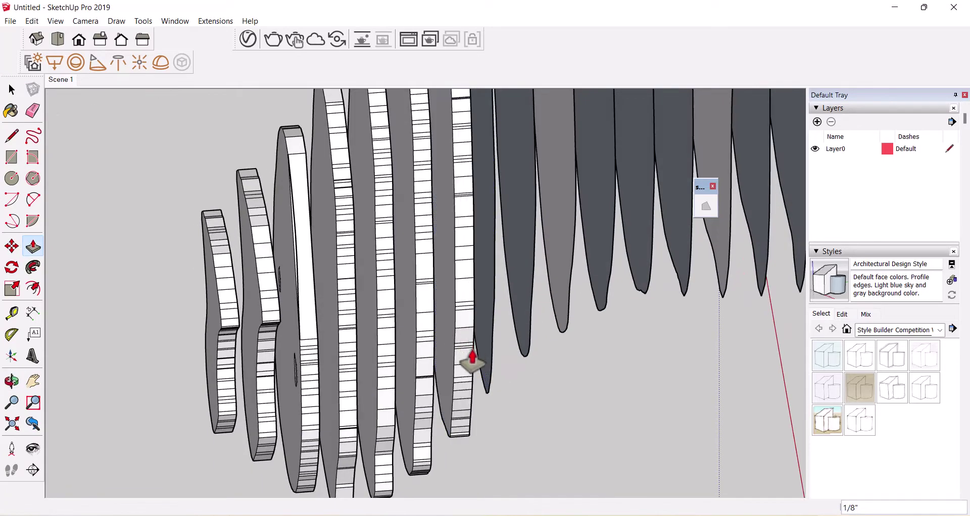
pyautogui.moveTo(439, 473); pyautogui.dragTo(530, 453)
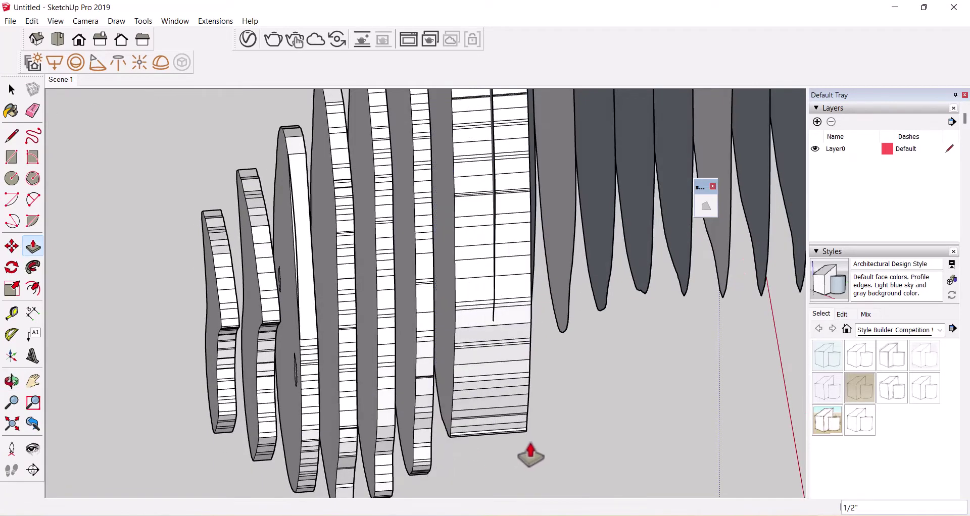
pyautogui.press('Return')
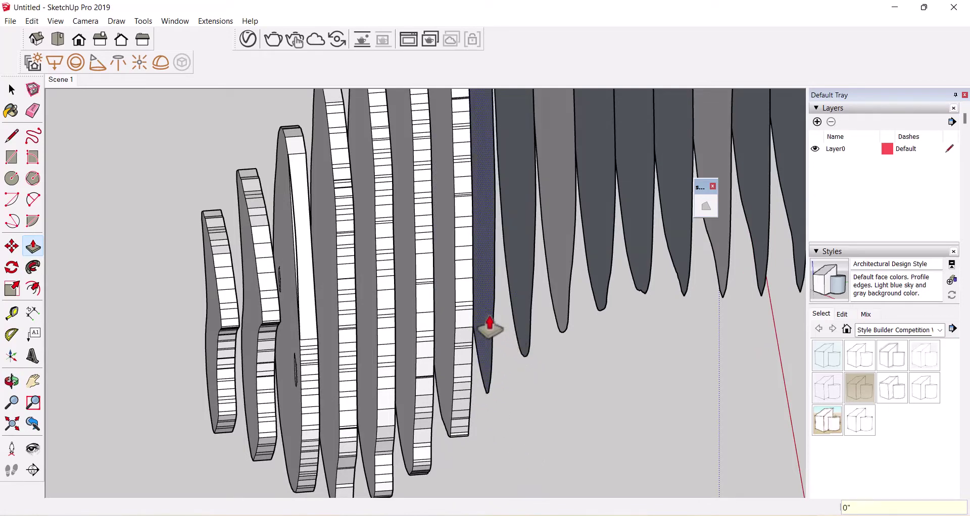
pyautogui.doubleClick(489, 326)
pyautogui.doubleClick(529, 275)
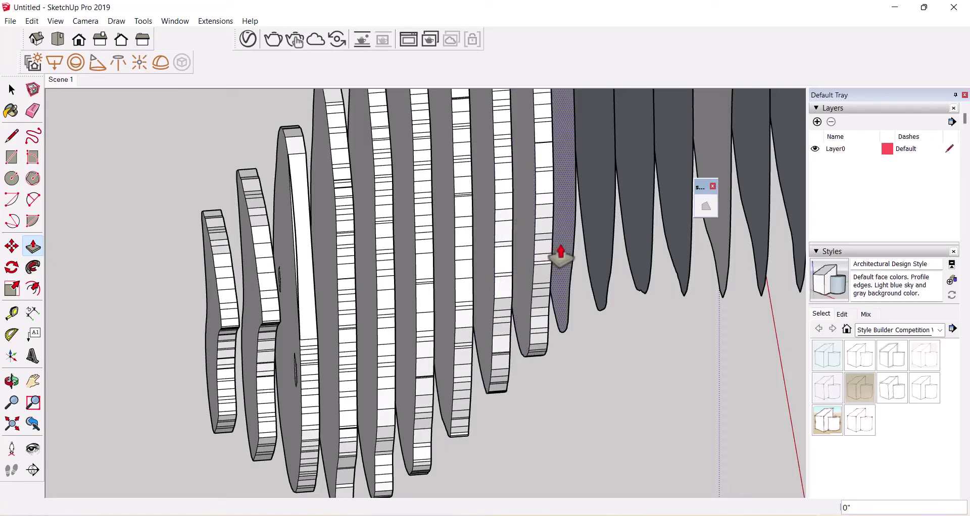
pyautogui.doubleClick(568, 243)
pyautogui.doubleClick(601, 207)
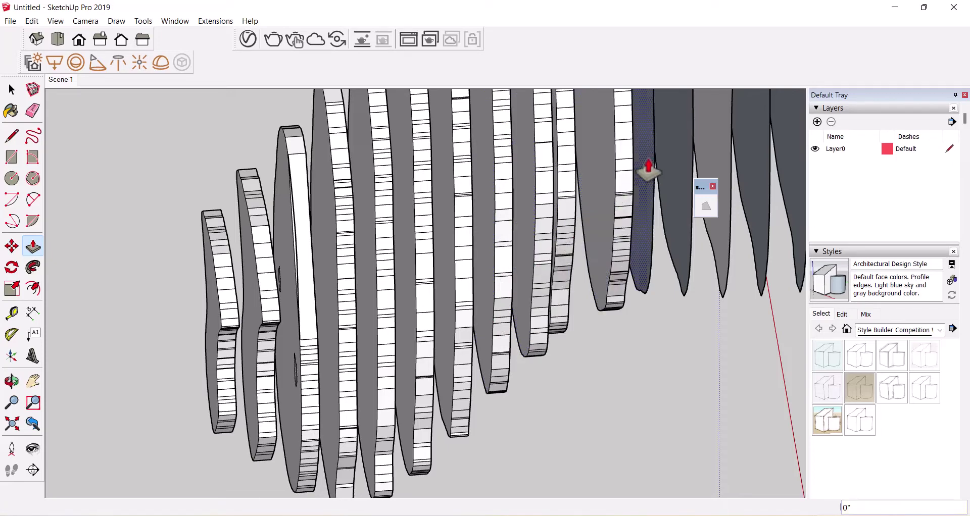
pyautogui.doubleClick(649, 167)
pyautogui.doubleClick(682, 159)
# From the other side of the neck, give nine more flat slices the same 3 mm thickness
pyautogui.moveTo(421, 314)
pyautogui.mouseDown(button='middle')
pyautogui.moveTo(368, 348)
pyautogui.moveTo(468, 282)
pyautogui.moveTo(543, 249)
pyautogui.mouseUp(button='middle')
pyautogui.scroll(3, 543, 248)
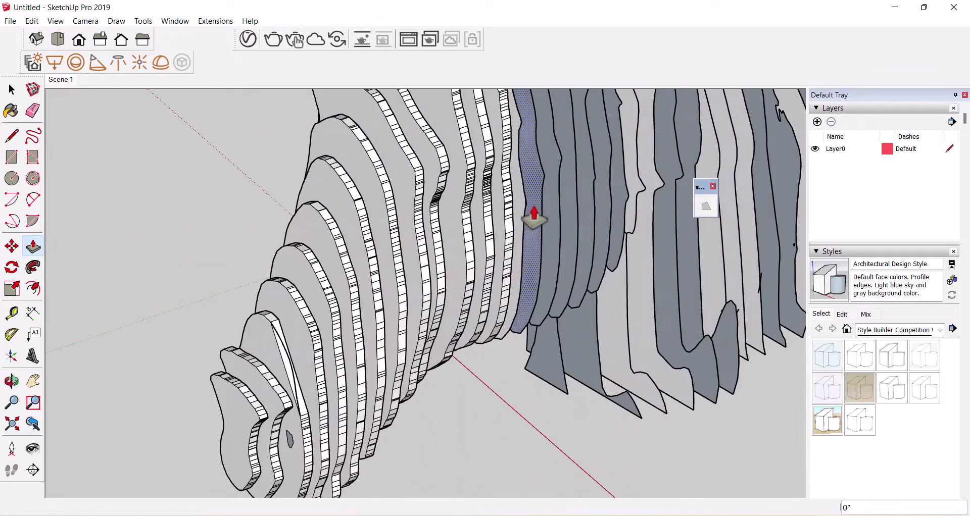
pyautogui.doubleClick(533, 216)
pyautogui.doubleClick(559, 212)
pyautogui.doubleClick(559, 212)
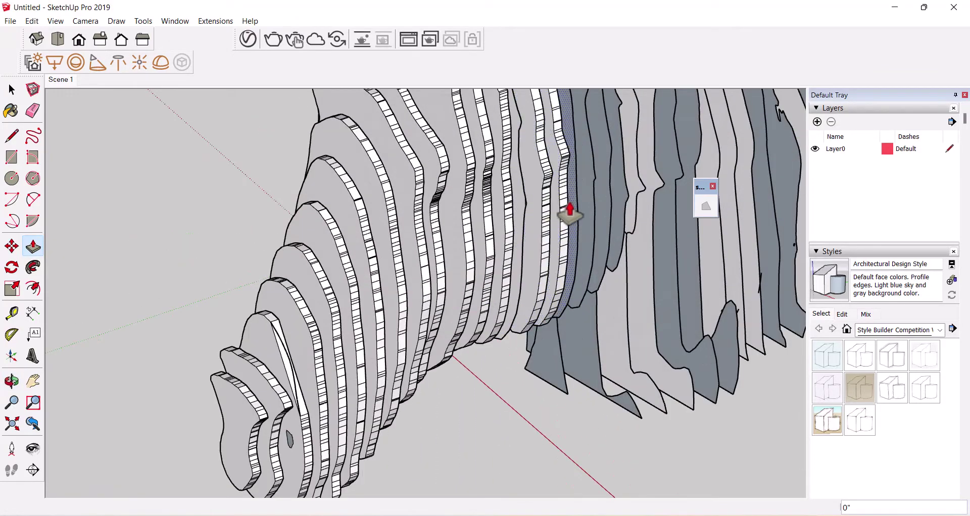
pyautogui.doubleClick(571, 213)
pyautogui.doubleClick(588, 212)
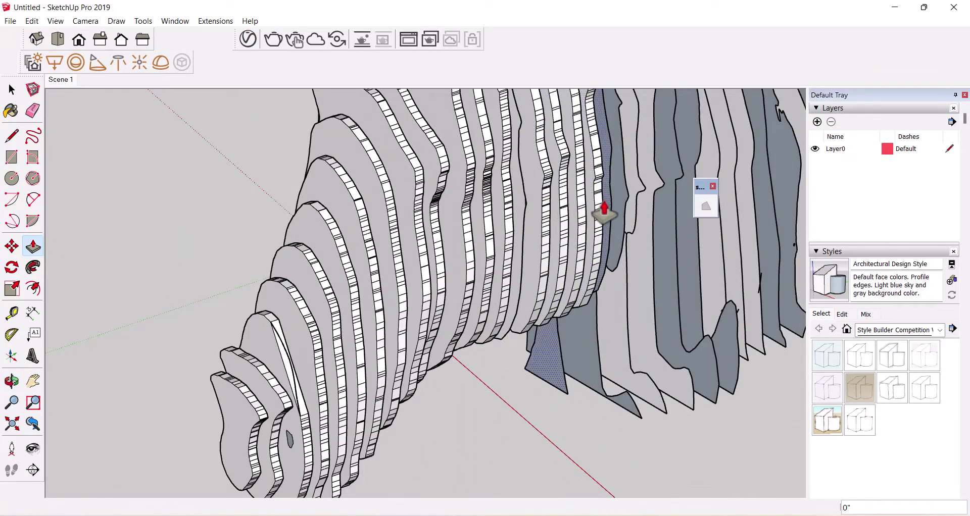
pyautogui.doubleClick(604, 212)
pyautogui.doubleClick(621, 203)
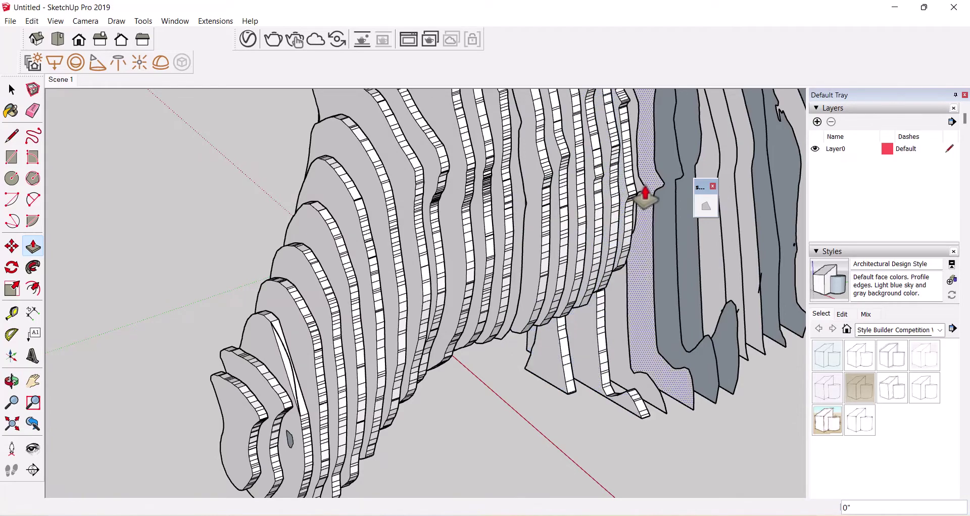
pyautogui.doubleClick(639, 192)
pyautogui.doubleClick(647, 186)
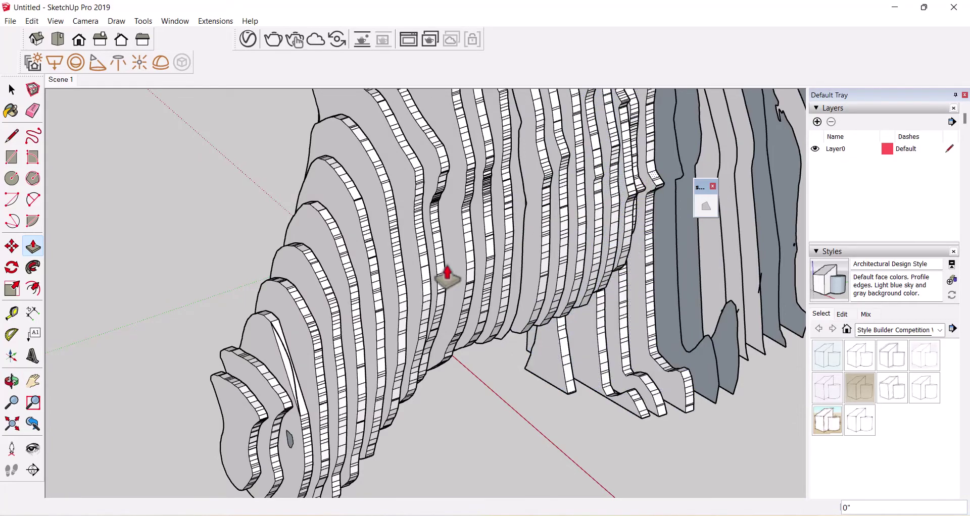
# From the front, extrude the last ten flat slices to the same thickness
pyautogui.moveTo(444, 275)
pyautogui.mouseDown(button='middle')
pyautogui.moveTo(359, 296)
pyautogui.moveTo(684, 242)
pyautogui.mouseUp(button='middle')
pyautogui.scroll(5, 584, 271)
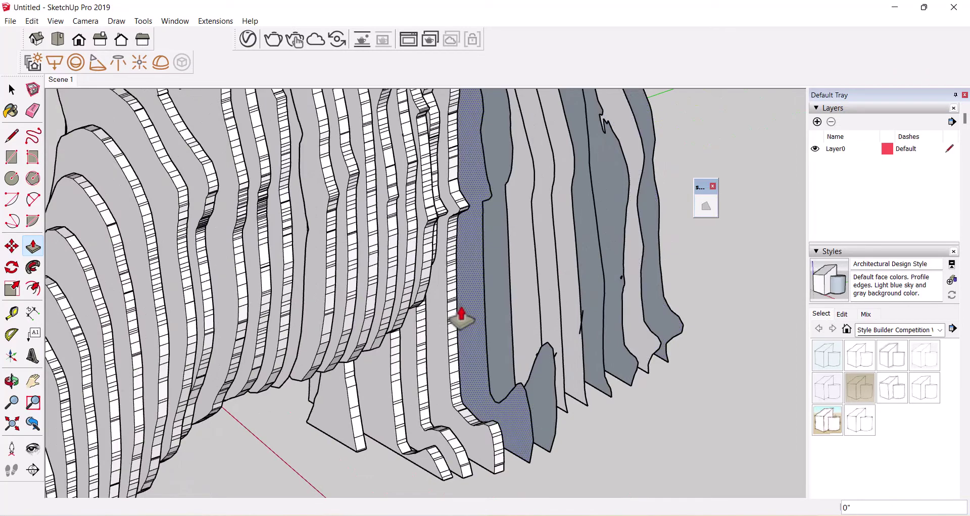
pyautogui.doubleClick(513, 303)
pyautogui.doubleClick(510, 298)
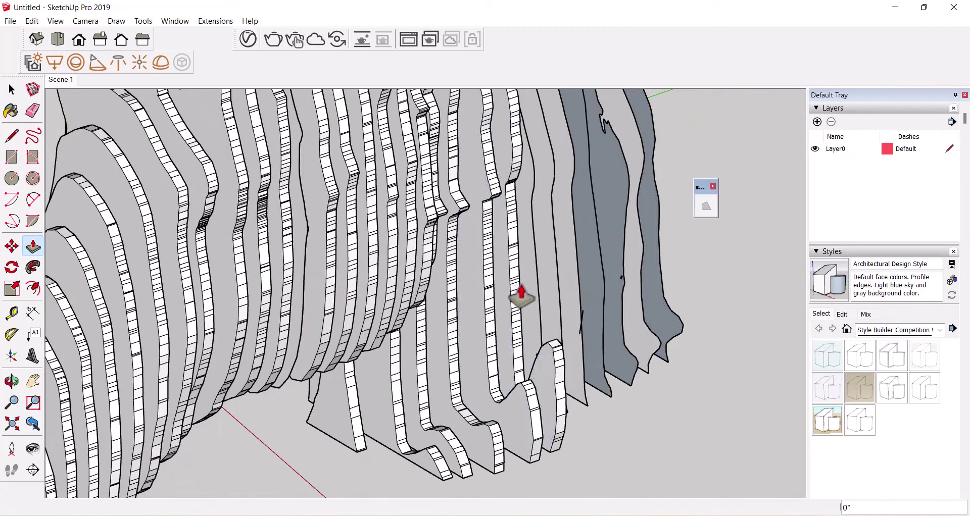
pyautogui.doubleClick(521, 297)
pyautogui.doubleClick(552, 285)
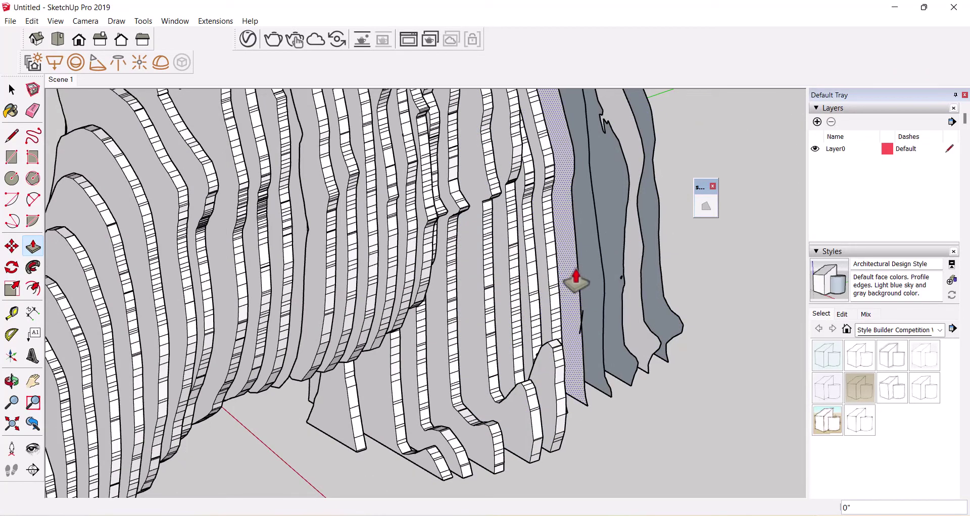
pyautogui.doubleClick(576, 280)
pyautogui.doubleClick(589, 273)
pyautogui.doubleClick(615, 263)
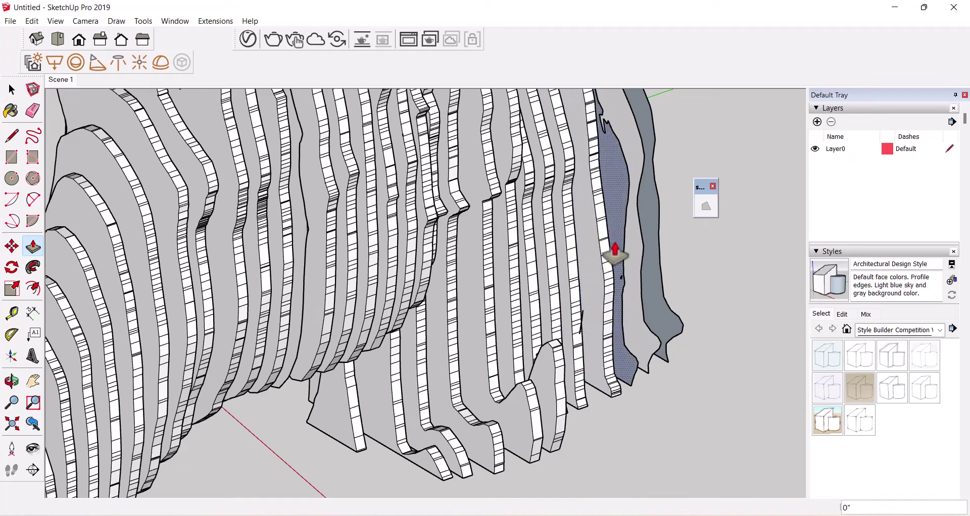
pyautogui.doubleClick(621, 251)
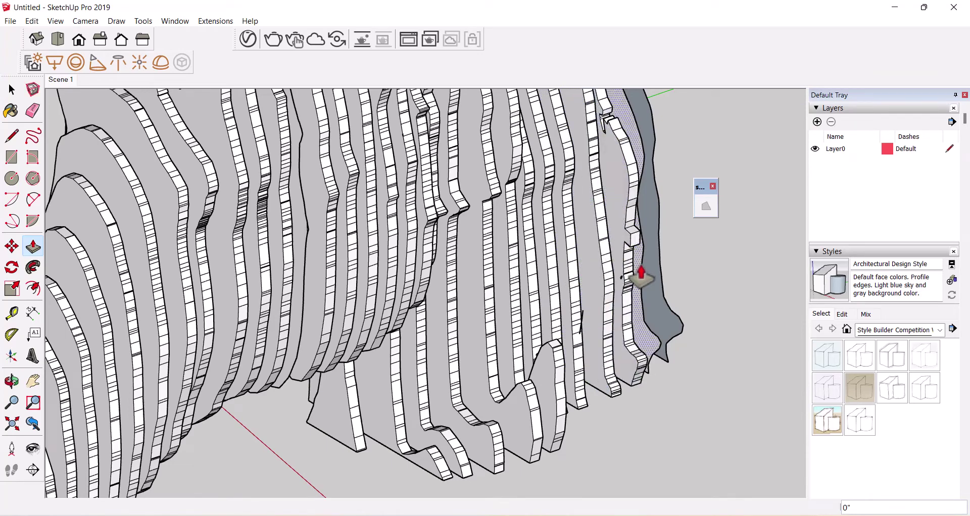
pyautogui.doubleClick(639, 265)
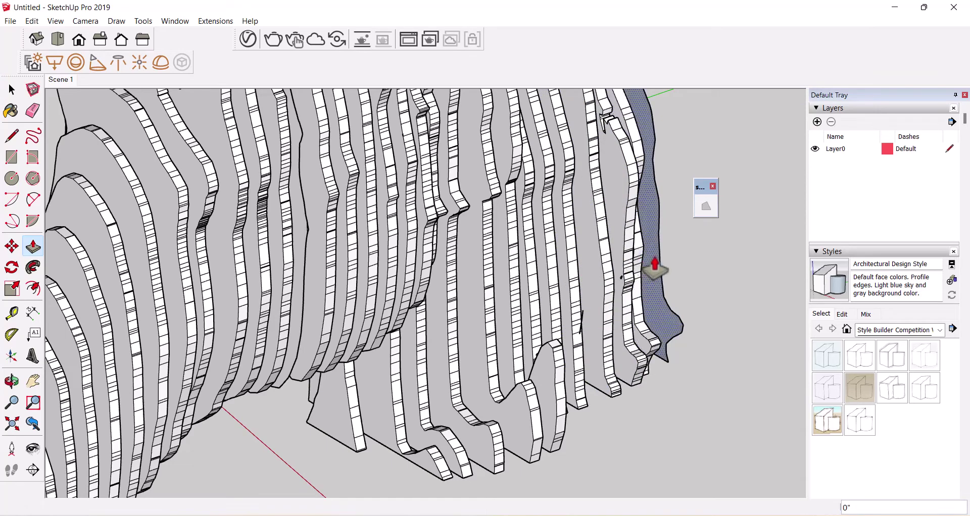
pyautogui.doubleClick(656, 270)
pyautogui.moveTo(683, 282)
pyautogui.mouseDown(button='middle')
pyautogui.moveTo(465, 303)
pyautogui.moveTo(574, 238)
pyautogui.moveTo(606, 297)
pyautogui.moveTo(498, 359)
pyautogui.moveTo(624, 310)
pyautogui.moveTo(611, 256)
pyautogui.moveTo(671, 399)
pyautogui.mouseUp(button='middle')
# Push/pull the flat ear face to 3 mm and give the piece beside it the same thickness
pyautogui.press('space')
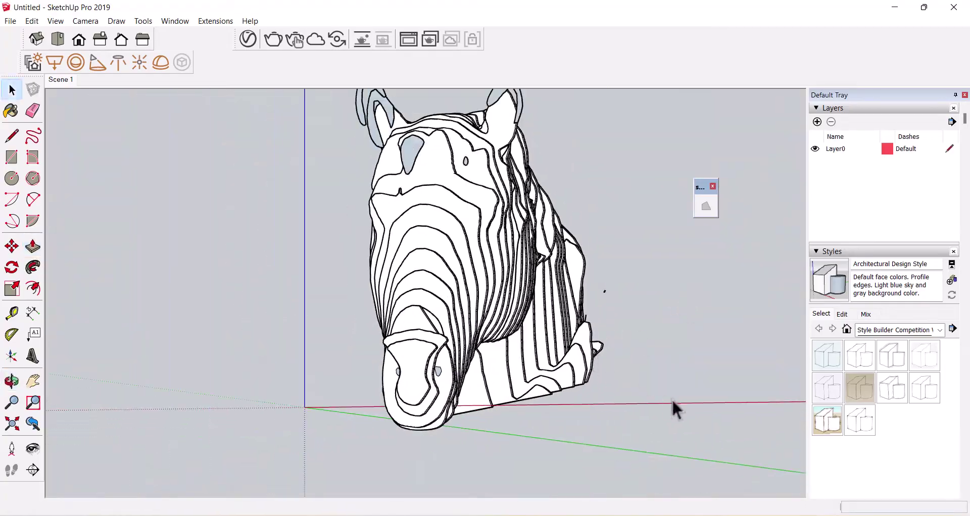
pyautogui.moveTo(506, 335)
pyautogui.mouseDown(button='middle')
pyautogui.moveTo(613, 355)
pyautogui.moveTo(440, 207)
pyautogui.moveTo(424, 277)
pyautogui.moveTo(477, 288)
pyautogui.mouseUp(button='middle')
pyautogui.scroll(5, 435, 207)
pyautogui.scroll(5, 424, 211)
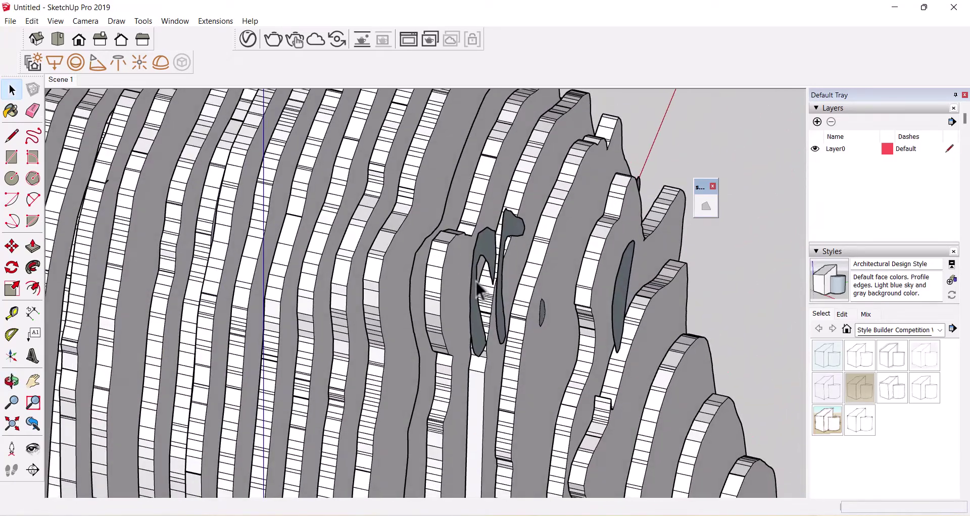
pyautogui.press('p')
pyautogui.click(498, 234)
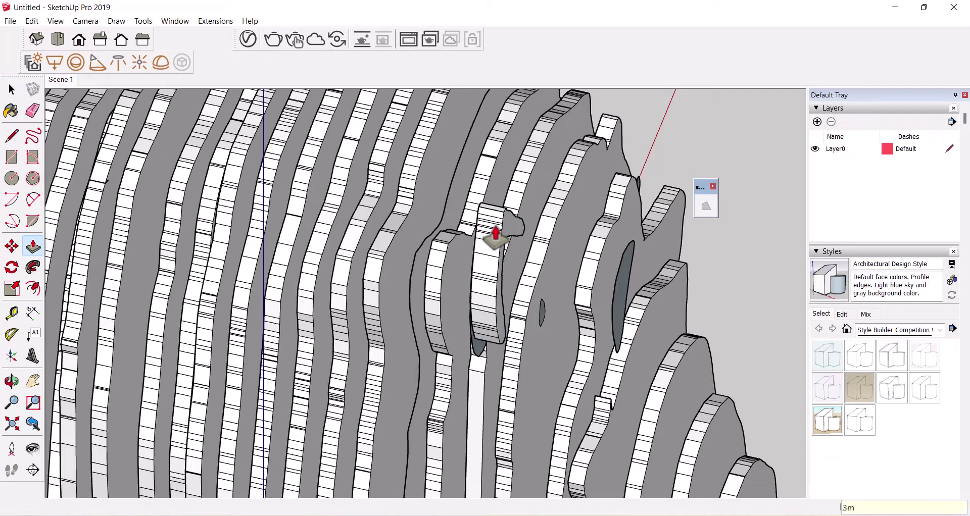
pyautogui.write('m')
pyautogui.press('Return')
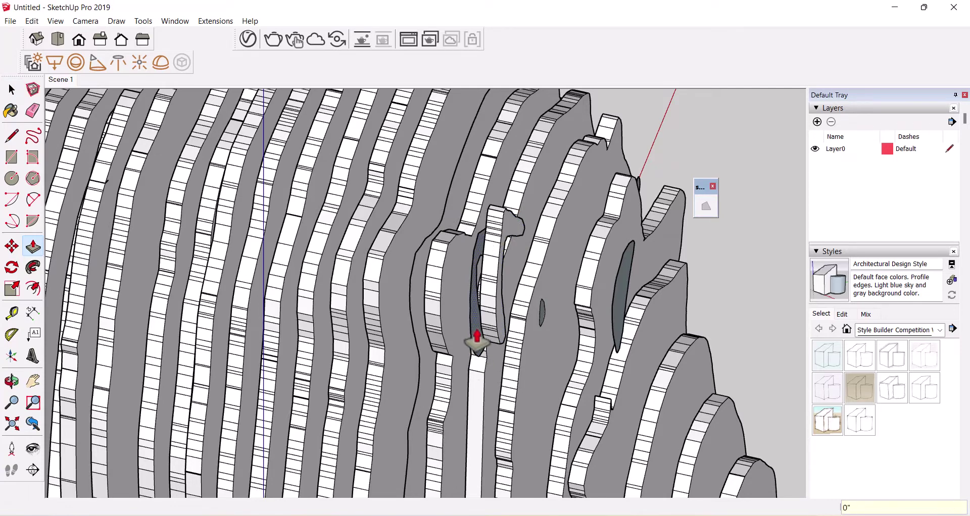
pyautogui.doubleClick(477, 336)
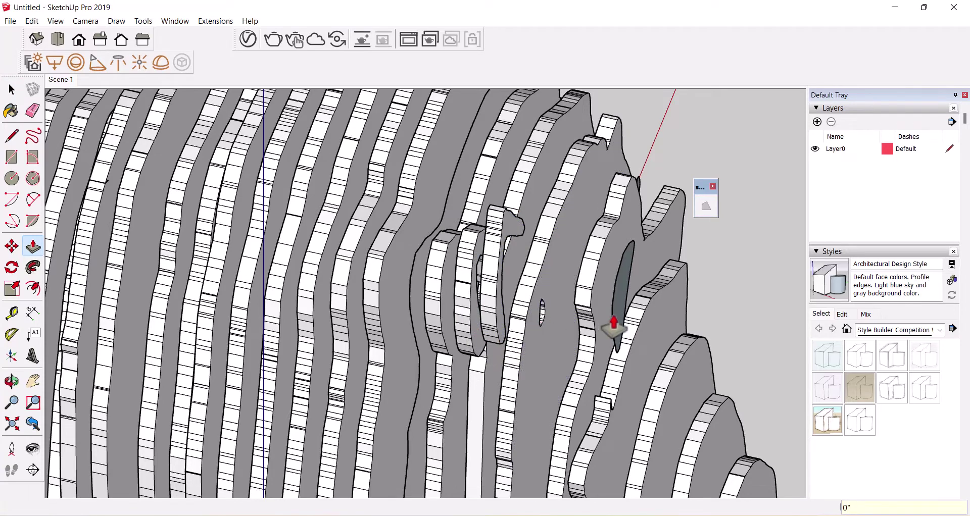
# Pull the leftover flat slot face outward so it becomes solid too
pyautogui.scroll(3, 619, 303)
pyautogui.scroll(1, 519, 296)
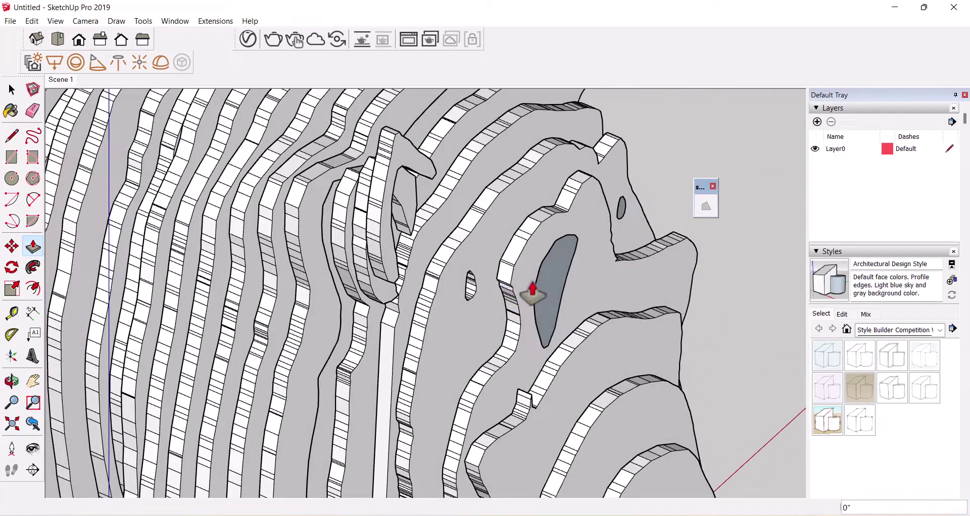
pyautogui.moveTo(562, 310)
pyautogui.mouseDown(button='middle')
pyautogui.moveTo(578, 256)
pyautogui.moveTo(262, 321)
pyautogui.moveTo(429, 308)
pyautogui.moveTo(403, 319)
pyautogui.moveTo(420, 299)
pyautogui.moveTo(490, 275)
pyautogui.moveTo(521, 296)
pyautogui.moveTo(500, 303)
pyautogui.moveTo(425, 249)
pyautogui.mouseUp(button='middle')
pyautogui.scroll(-4, 521, 296)
pyautogui.scroll(4, 422, 170)
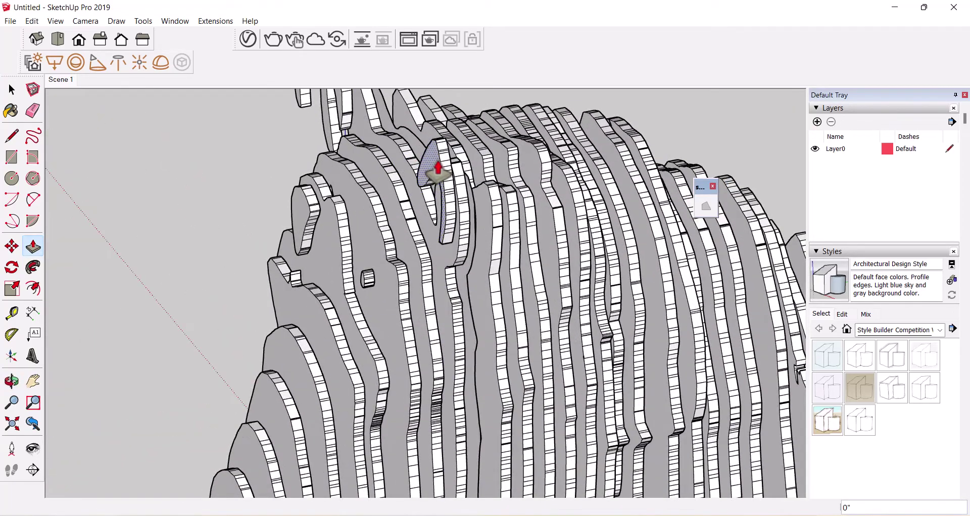
pyautogui.scroll(-2, 354, 167)
pyautogui.moveTo(513, 267)
pyautogui.mouseDown(button='middle')
pyautogui.moveTo(623, 216)
pyautogui.moveTo(715, 312)
pyautogui.moveTo(454, 161)
pyautogui.moveTo(266, 206)
pyautogui.moveTo(480, 255)
pyautogui.moveTo(416, 253)
pyautogui.moveTo(474, 270)
pyautogui.moveTo(453, 234)
pyautogui.mouseUp(button='middle')
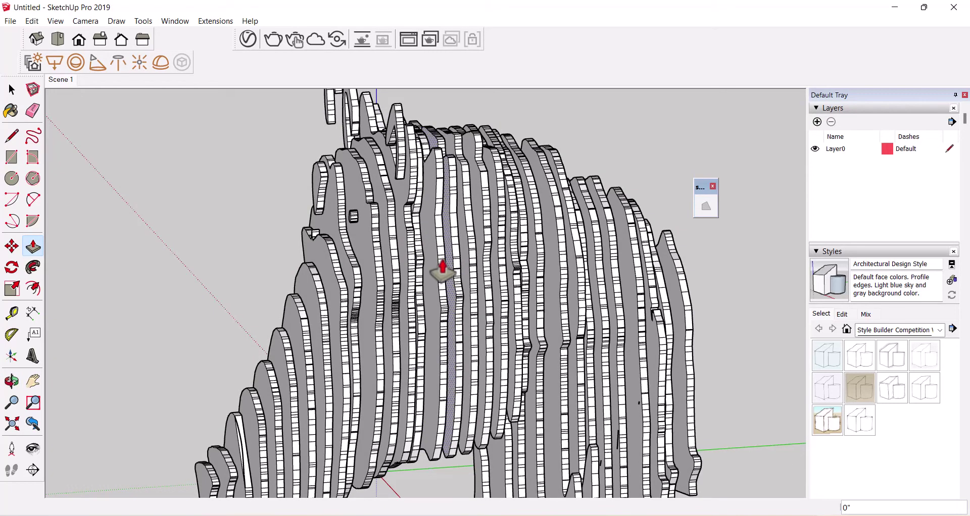
pyautogui.scroll(3, 407, 234)
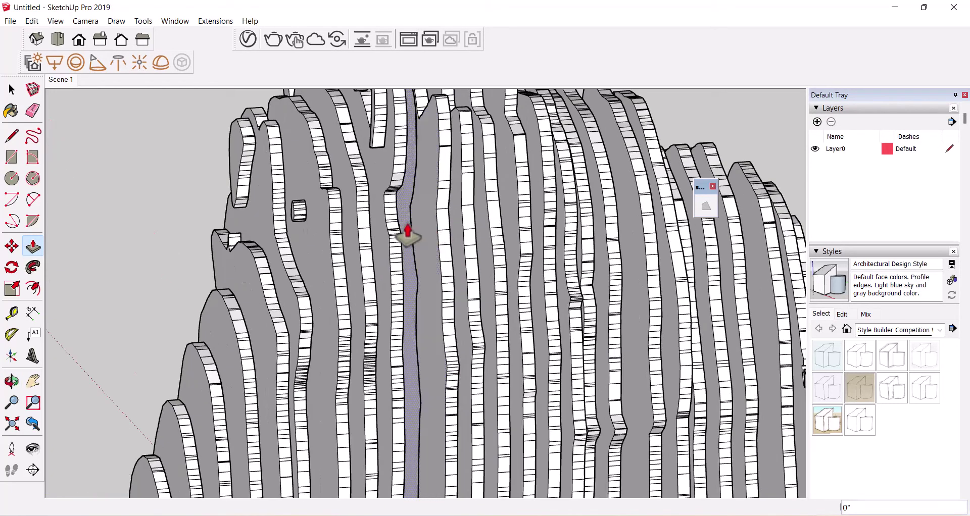
pyautogui.moveTo(409, 233); pyautogui.dragTo(427, 233)
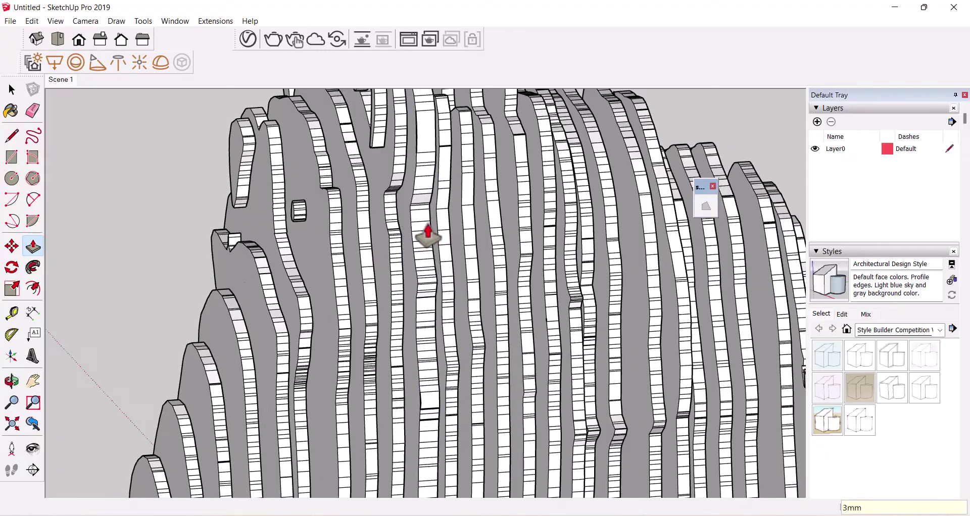
pyautogui.press('space')
pyautogui.moveTo(406, 242)
pyautogui.mouseDown(button='middle')
pyautogui.moveTo(317, 308)
pyautogui.moveTo(392, 232)
pyautogui.moveTo(448, 216)
pyautogui.moveTo(580, 249)
pyautogui.moveTo(620, 358)
pyautogui.moveTo(320, 353)
pyautogui.moveTo(433, 187)
pyautogui.moveTo(448, 318)
pyautogui.moveTo(621, 163)
pyautogui.moveTo(444, 152)
pyautogui.moveTo(567, 143)
pyautogui.mouseUp(button='middle')
# Orbit in close around the front snout slices, then zoom out to frame the whole horse head
pyautogui.scroll(-3, 324, 374)
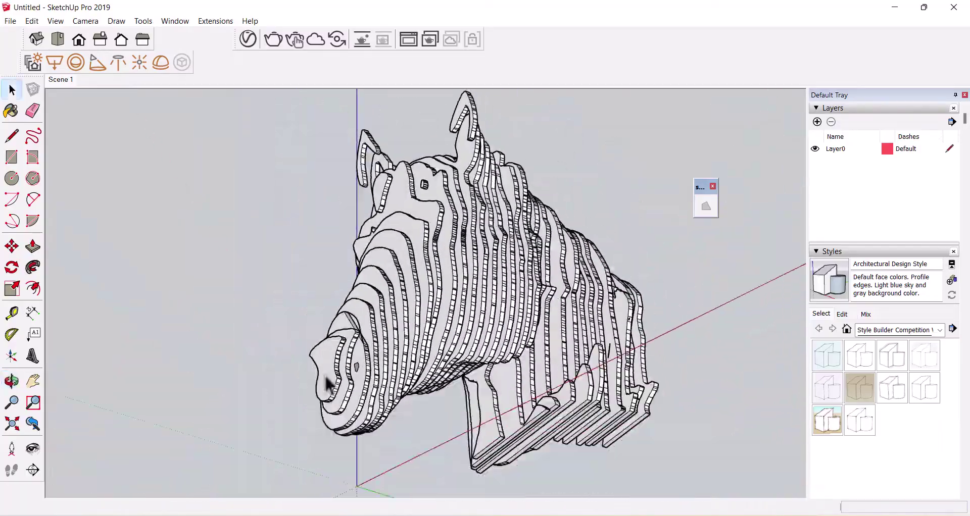
pyautogui.scroll(5, 384, 363)
pyautogui.moveTo(384, 364); pyautogui.dragTo(365, 433, button='middle')
pyautogui.scroll(2, 375, 431)
pyautogui.scroll(2, 376, 430)
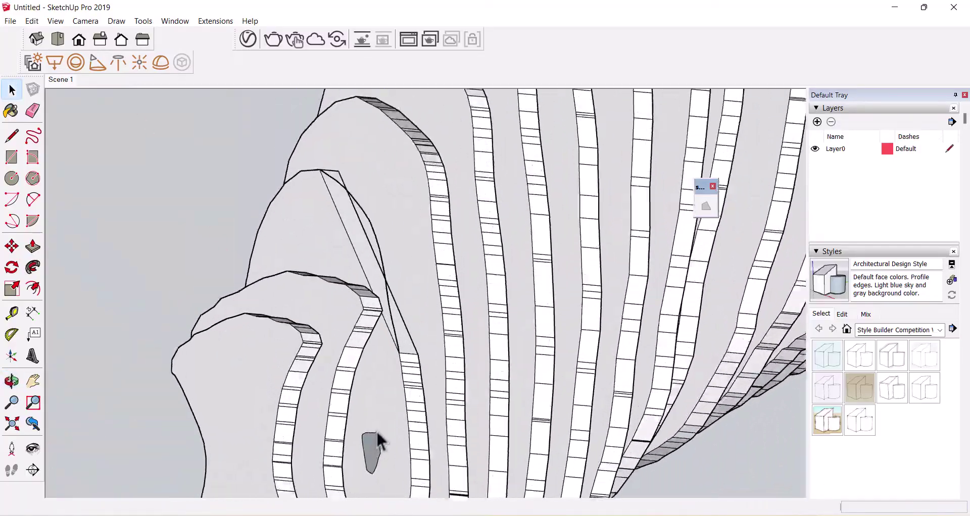
pyautogui.scroll(2, 376, 430)
pyautogui.press('p')
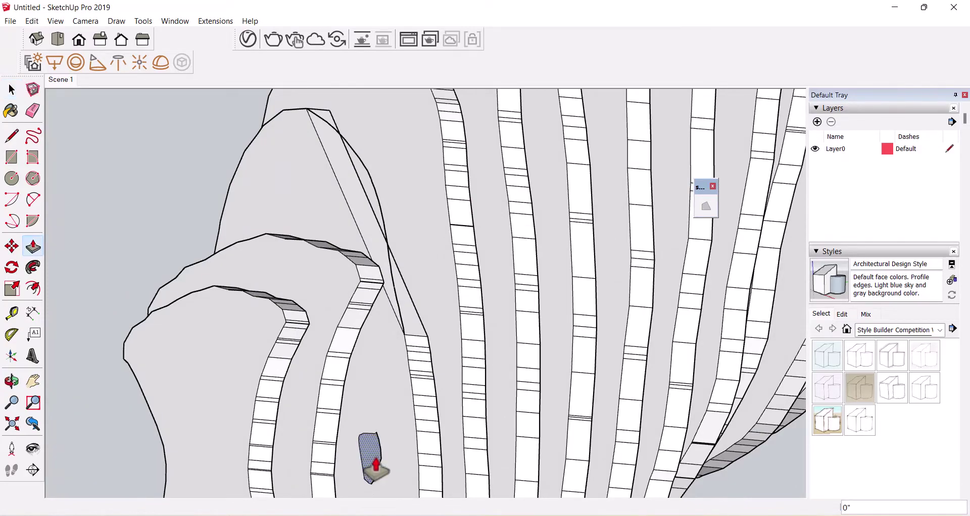
pyautogui.moveTo(373, 460)
pyautogui.mouseDown(button='middle')
pyautogui.moveTo(291, 493)
pyautogui.moveTo(270, 460)
pyautogui.moveTo(281, 342)
pyautogui.moveTo(238, 459)
pyautogui.moveTo(198, 488)
pyautogui.moveTo(522, 370)
pyautogui.moveTo(472, 244)
pyautogui.mouseUp(button='middle')
pyautogui.press('space')
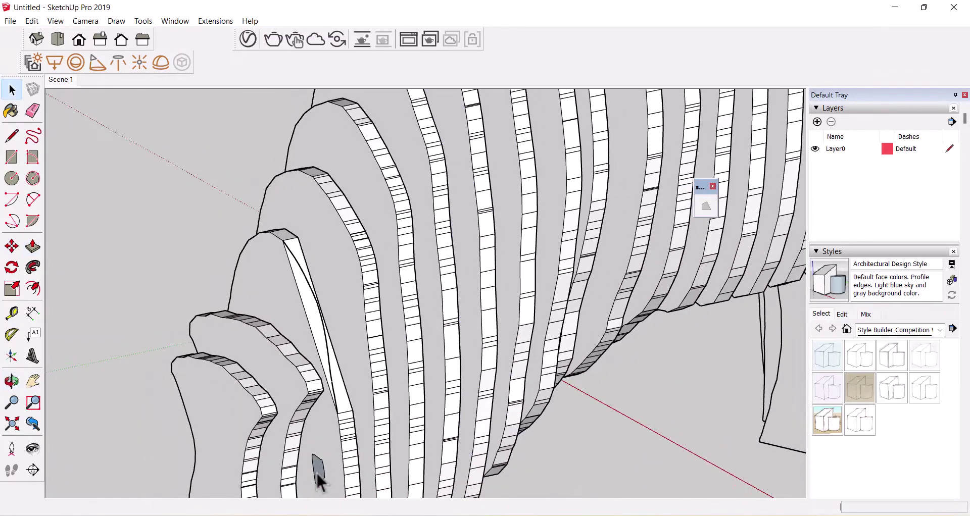
pyautogui.moveTo(327, 462)
pyautogui.mouseDown(button='middle')
pyautogui.moveTo(444, 363)
pyautogui.moveTo(363, 325)
pyautogui.moveTo(428, 270)
pyautogui.moveTo(414, 285)
pyautogui.mouseUp(button='middle')
pyautogui.scroll(-5, 363, 325)
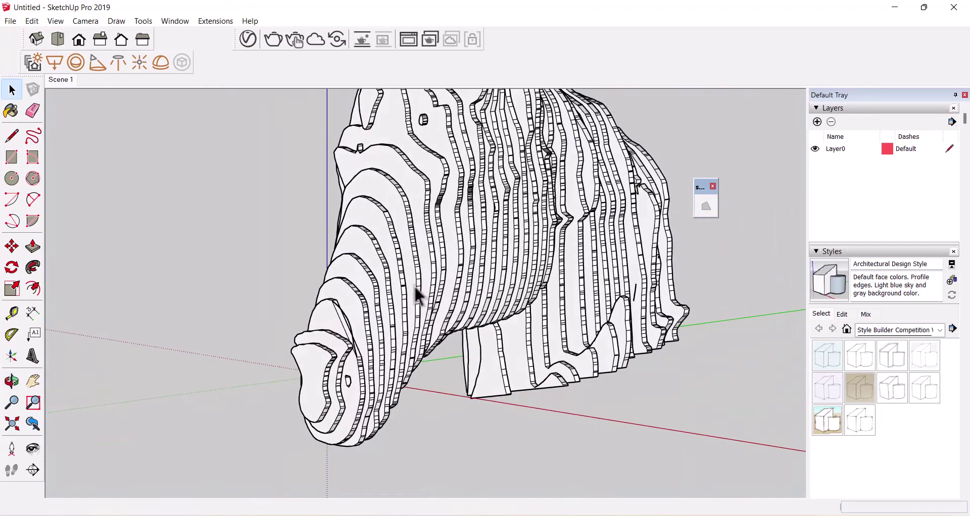
pyautogui.scroll(-3, 378, 332)
pyautogui.scroll(2, 378, 331)
pyautogui.moveTo(378, 331)
pyautogui.mouseDown(button='middle')
pyautogui.moveTo(455, 310)
pyautogui.moveTo(386, 245)
pyautogui.mouseUp(button='middle')
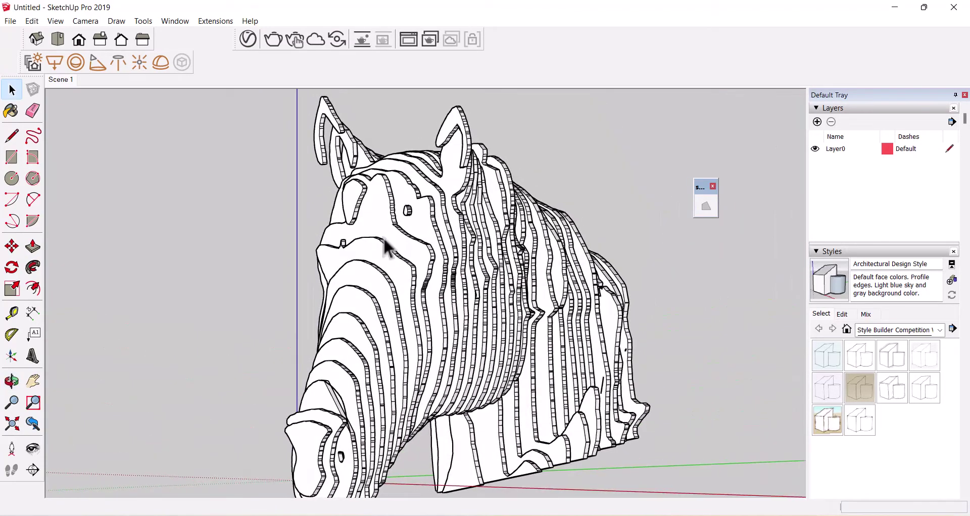
pyautogui.scroll(-2, 385, 245)
pyautogui.scroll(3, 485, 396)
pyautogui.scroll(-3, 355, 390)
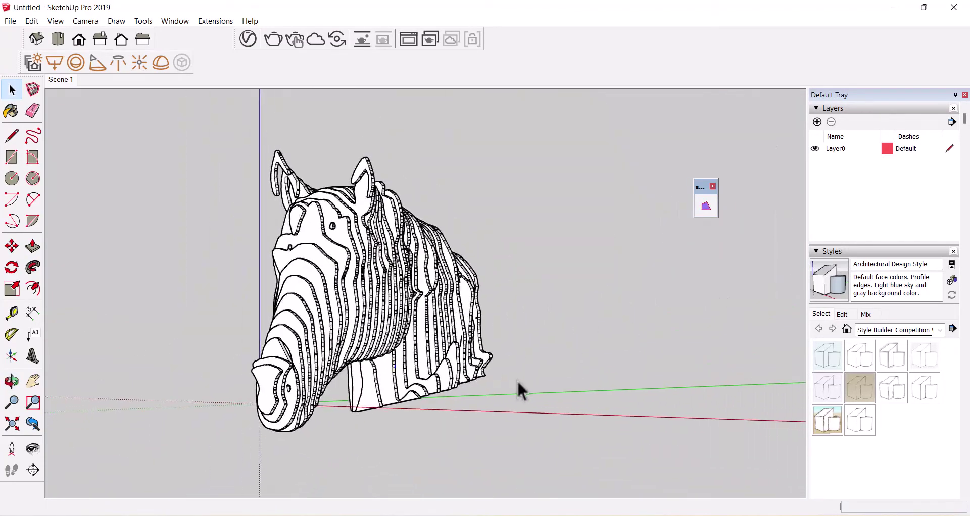
# Select the entire horse head and combine all its slices into one group
pyautogui.tripleClick(360, 332)
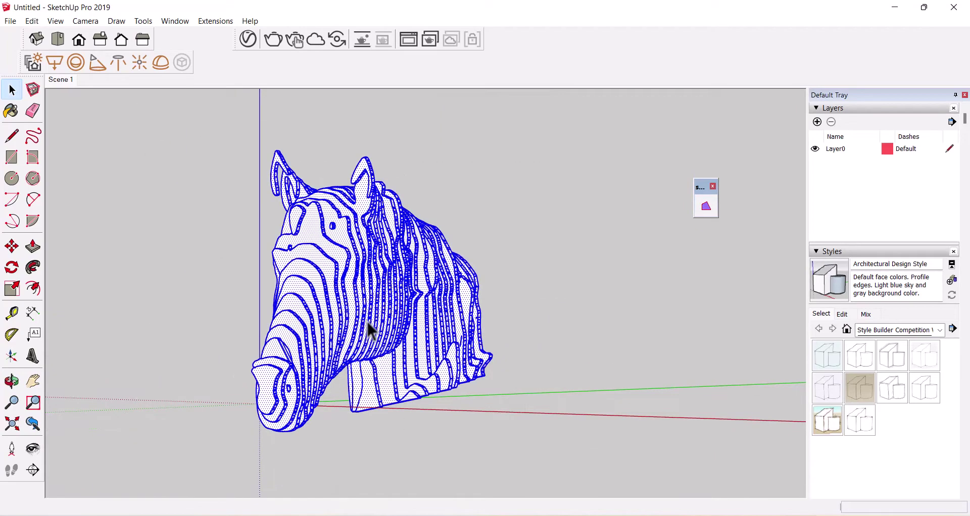
pyautogui.scroll(2, 378, 323)
pyautogui.scroll(1, 380, 319)
pyautogui.scroll(-1, 380, 316)
pyautogui.scroll(-1, 380, 314)
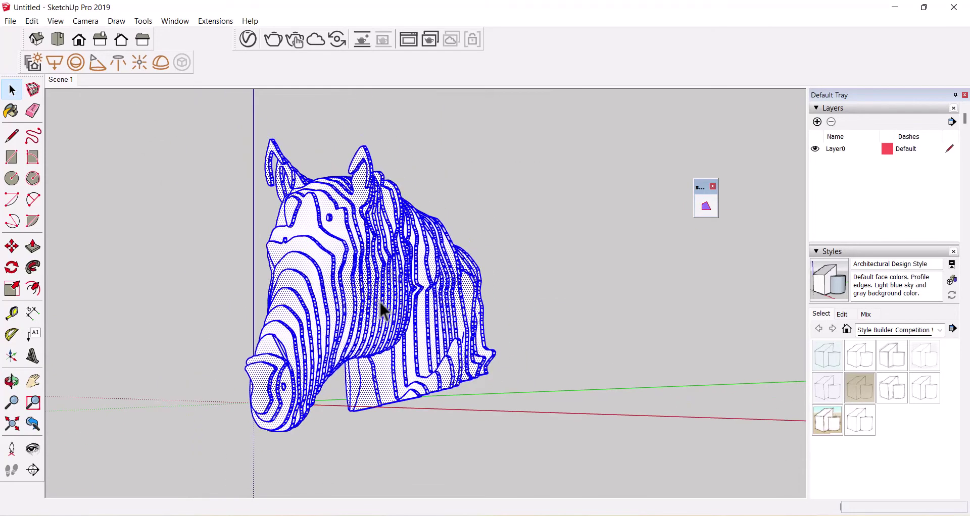
pyautogui.rightClick(380, 300)
pyautogui.click(432, 158)
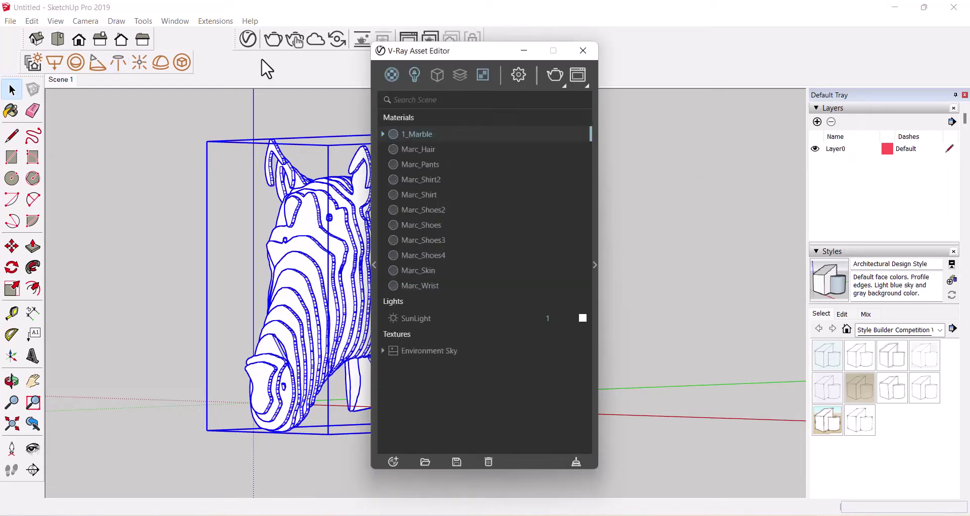
# Expand the V-Ray material library panel beside the scene's materials list
pyautogui.click(375, 265)
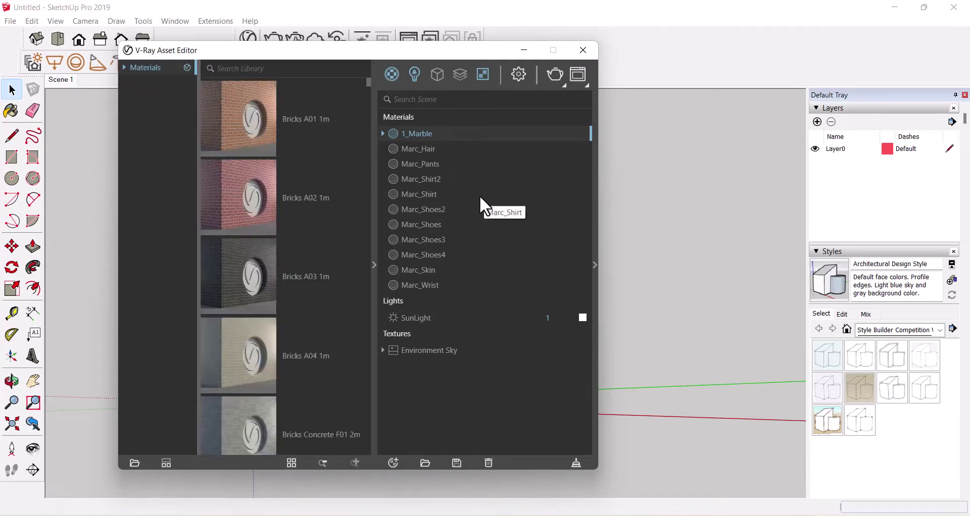
# Add Plywood A 50cm from the V-Ray Wood & Laminate library to the scene materials
pyautogui.click(128, 67)
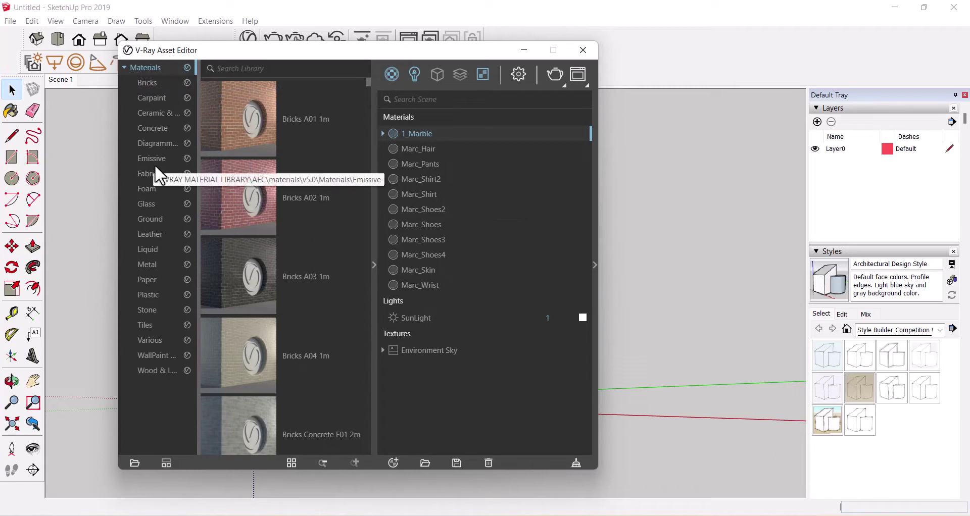
pyautogui.click(167, 371)
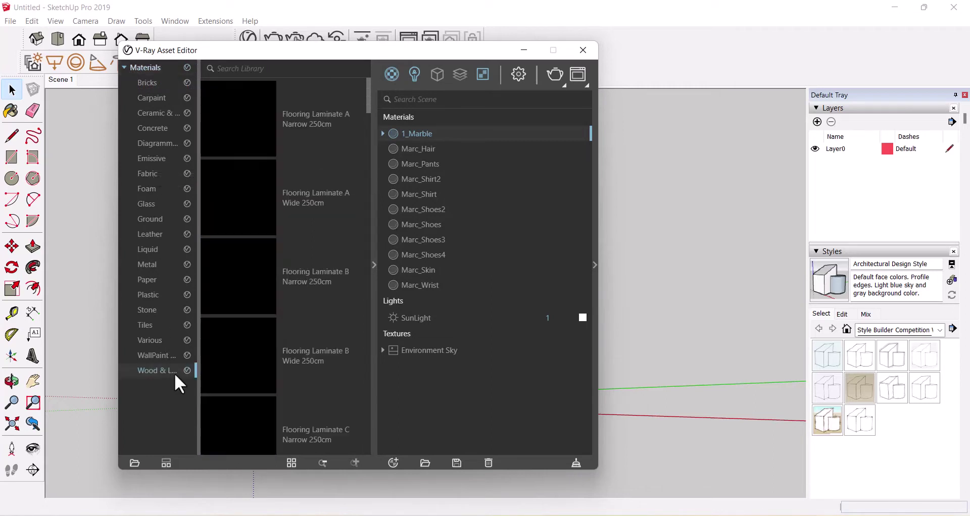
pyautogui.scroll(-3, 276, 202)
pyautogui.scroll(2, 276, 201)
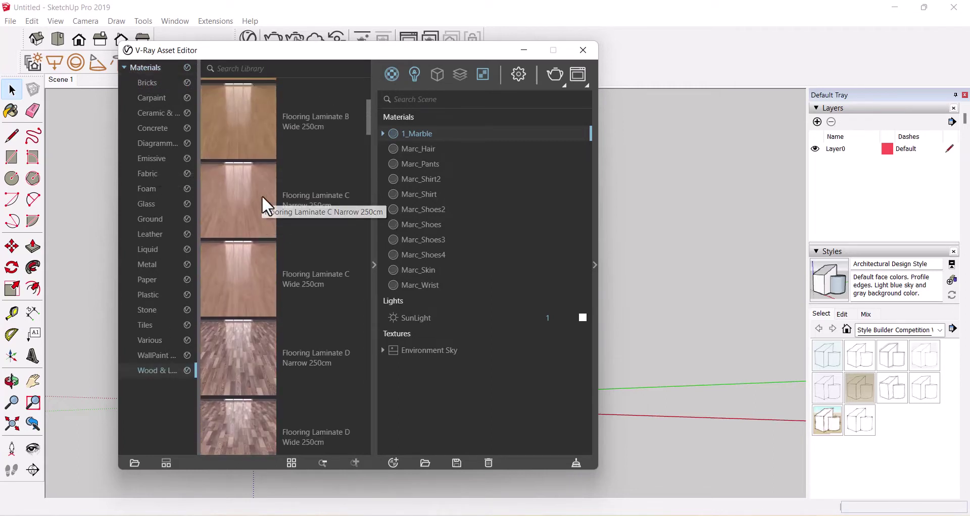
pyautogui.scroll(1, 261, 195)
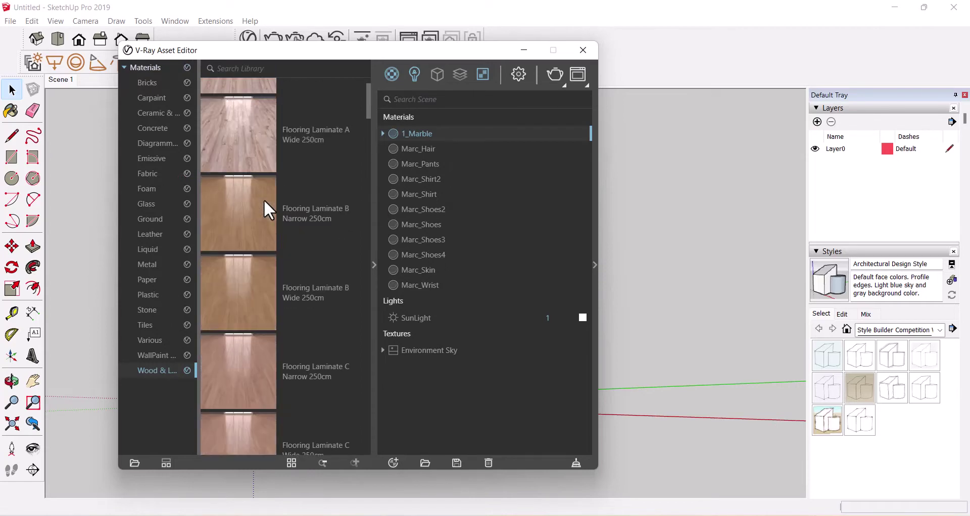
pyautogui.scroll(-2, 264, 200)
pyautogui.scroll(-3, 265, 203)
pyautogui.scroll(-3, 265, 203)
pyautogui.scroll(-3, 265, 203)
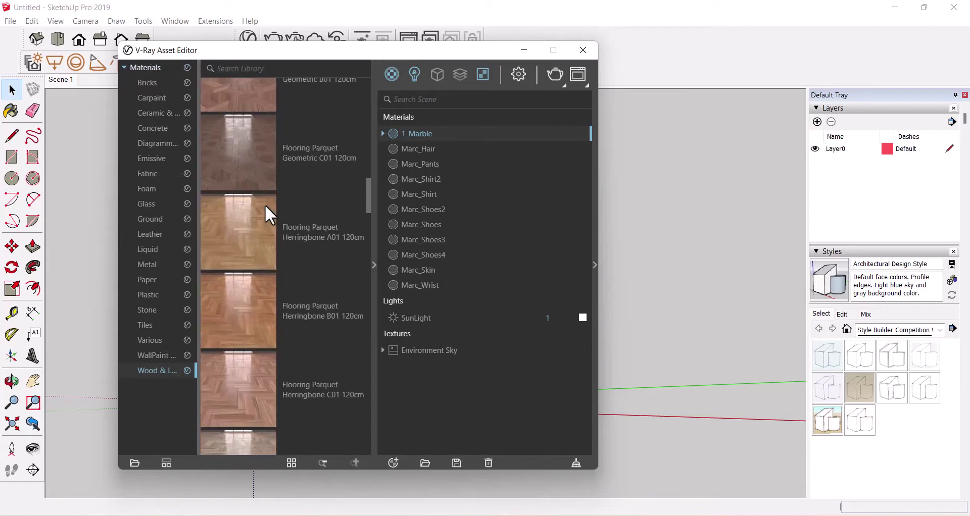
pyautogui.scroll(-3, 265, 204)
pyautogui.scroll(-3, 265, 206)
pyautogui.scroll(-3, 265, 207)
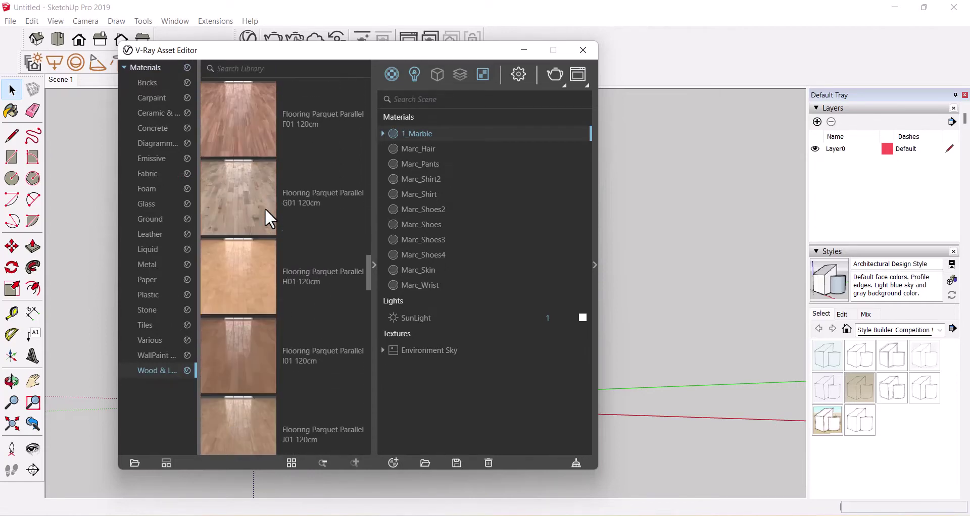
pyautogui.scroll(-3, 265, 208)
pyautogui.scroll(-1, 265, 208)
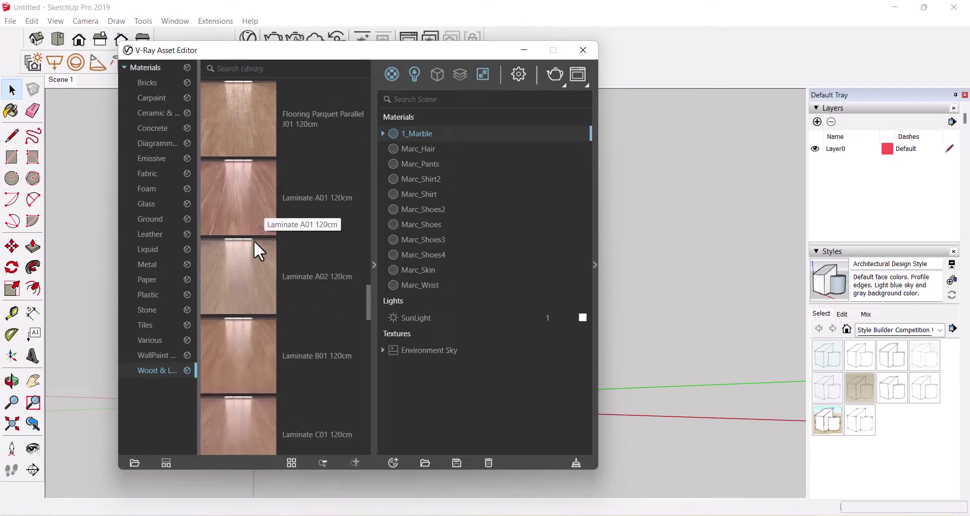
pyautogui.scroll(-3, 253, 250)
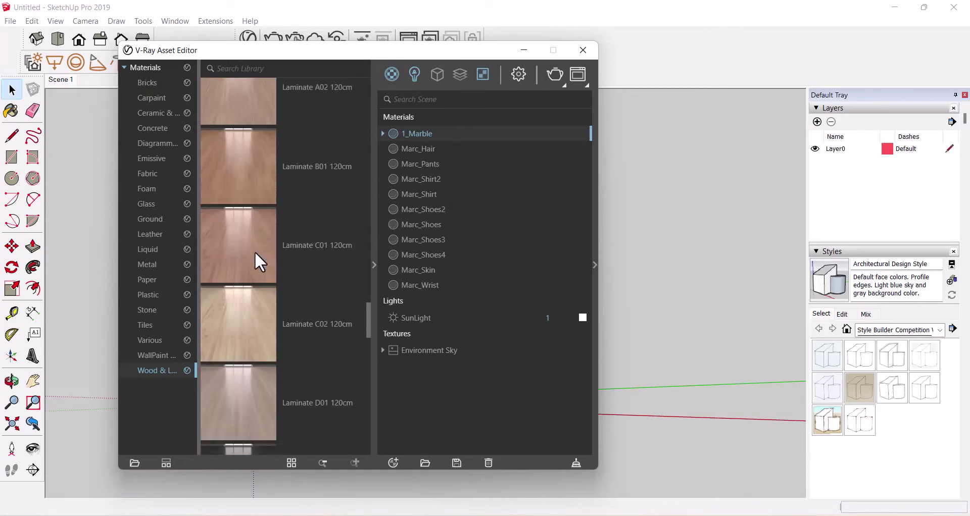
pyautogui.scroll(-3, 255, 252)
pyautogui.scroll(-3, 254, 251)
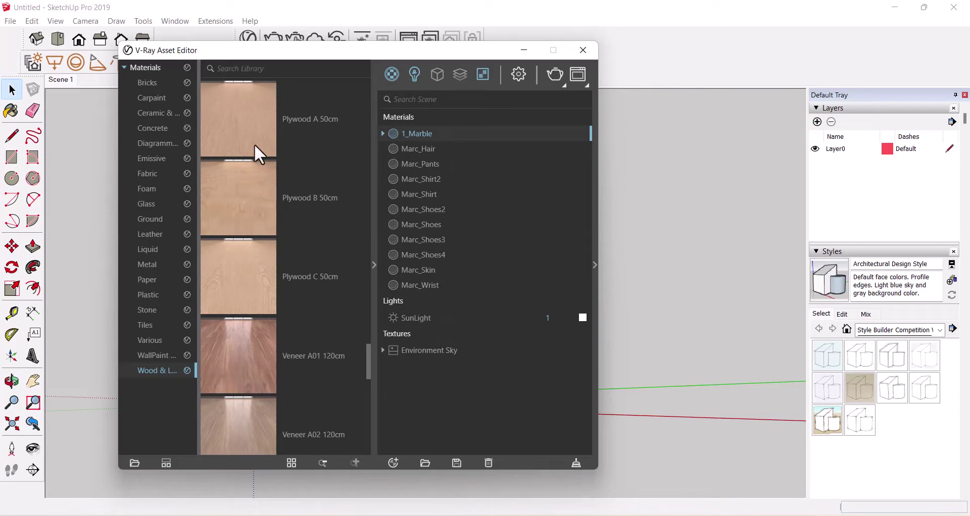
pyautogui.moveTo(247, 124); pyautogui.dragTo(494, 237)
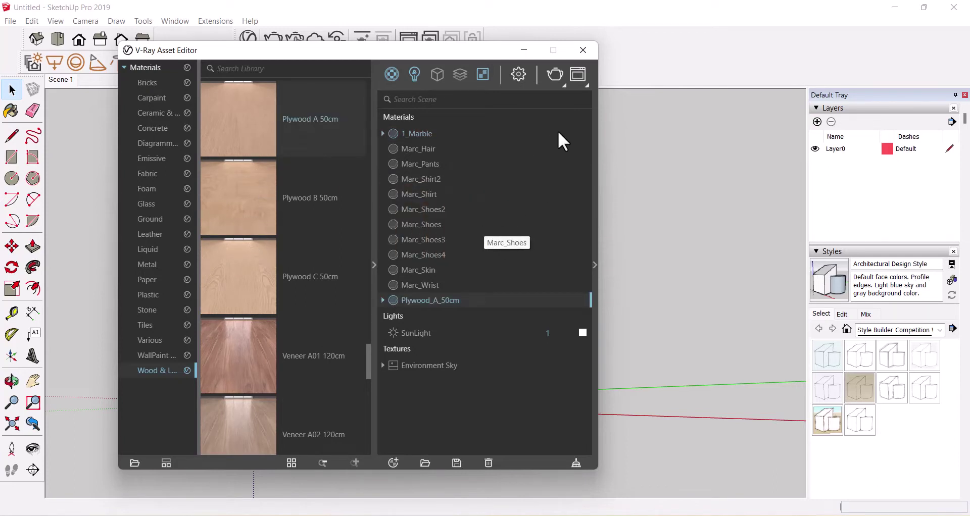
# Apply Plywood_A_50cm to the selected horse head and close the Asset Editor
pyautogui.click(535, 51)
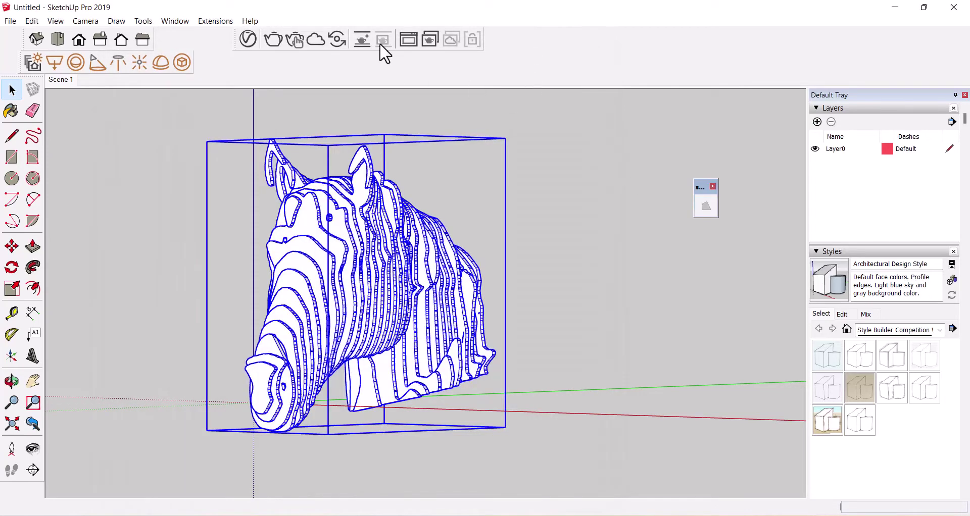
pyautogui.click(252, 41)
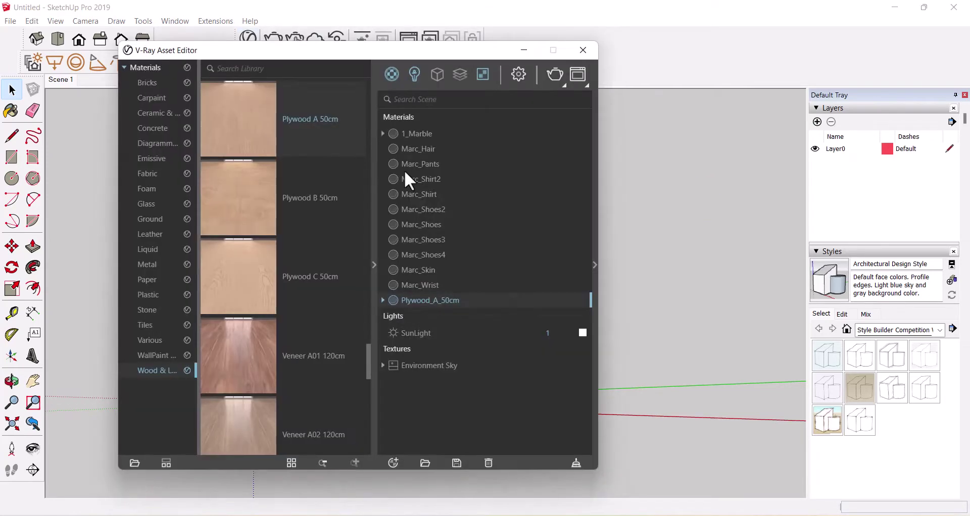
pyautogui.rightClick(444, 299)
pyautogui.click(477, 326)
pyautogui.moveTo(374, 53); pyautogui.dragTo(696, 65)
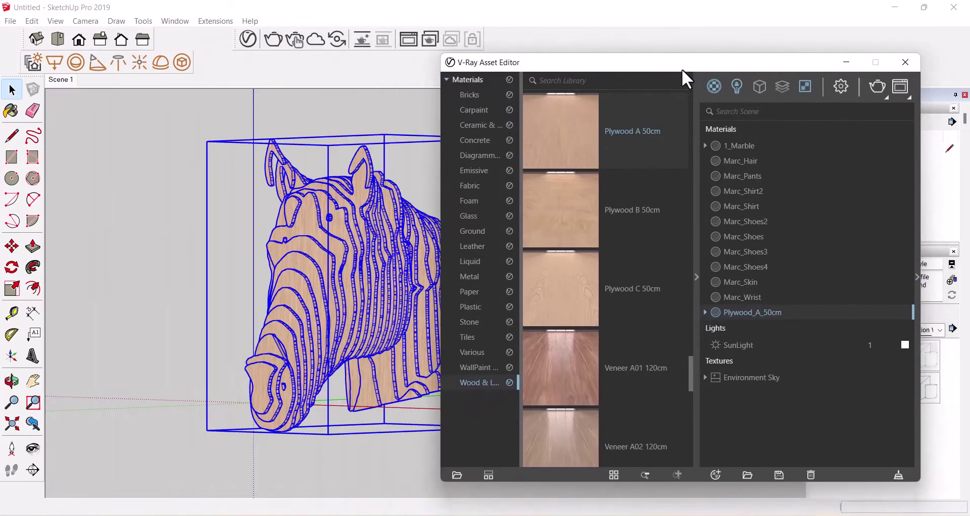
pyautogui.click(906, 62)
pyautogui.scroll(3, 354, 217)
pyautogui.scroll(3, 298, 228)
pyautogui.scroll(-2, 453, 238)
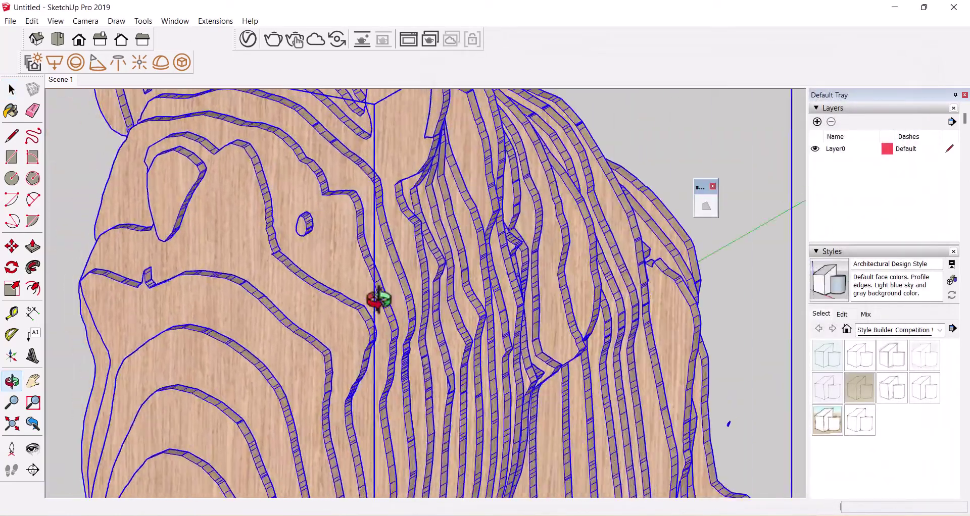
pyautogui.scroll(-3, 372, 299)
pyautogui.scroll(-3, 422, 212)
pyautogui.moveTo(524, 284)
pyautogui.mouseDown(button='middle')
pyautogui.moveTo(206, 323)
pyautogui.moveTo(468, 357)
pyautogui.moveTo(190, 347)
pyautogui.moveTo(191, 316)
pyautogui.moveTo(277, 318)
pyautogui.mouseUp(button='middle')
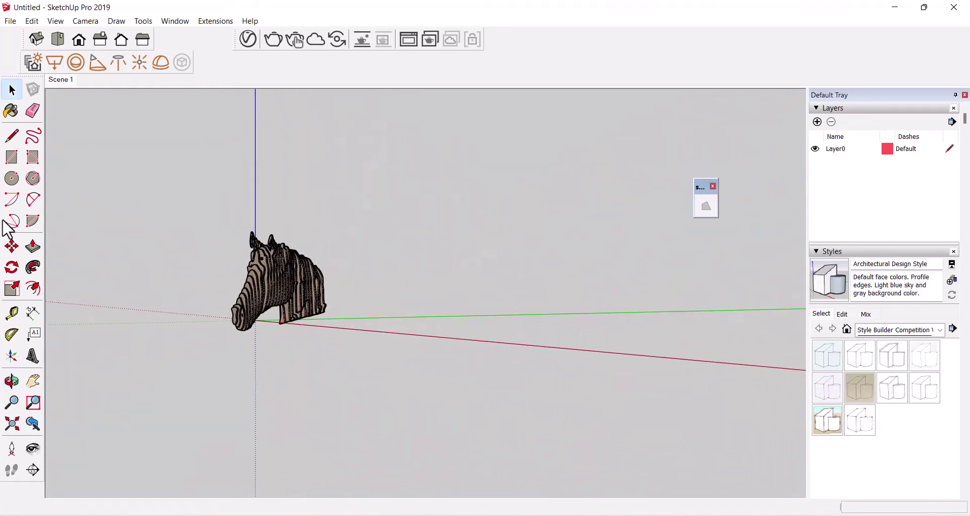
# In Front view, draw a large upright rectangle beside the horse head as the wall
pyautogui.click(12, 90)
pyautogui.scroll(5, 325, 256)
pyautogui.moveTo(325, 256); pyautogui.dragTo(335, 251, button='middle')
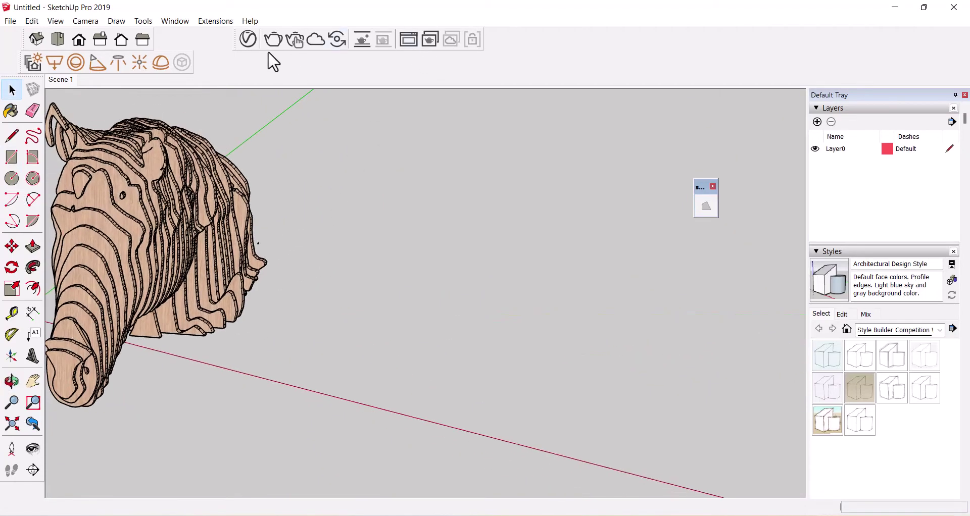
pyautogui.click(78, 46)
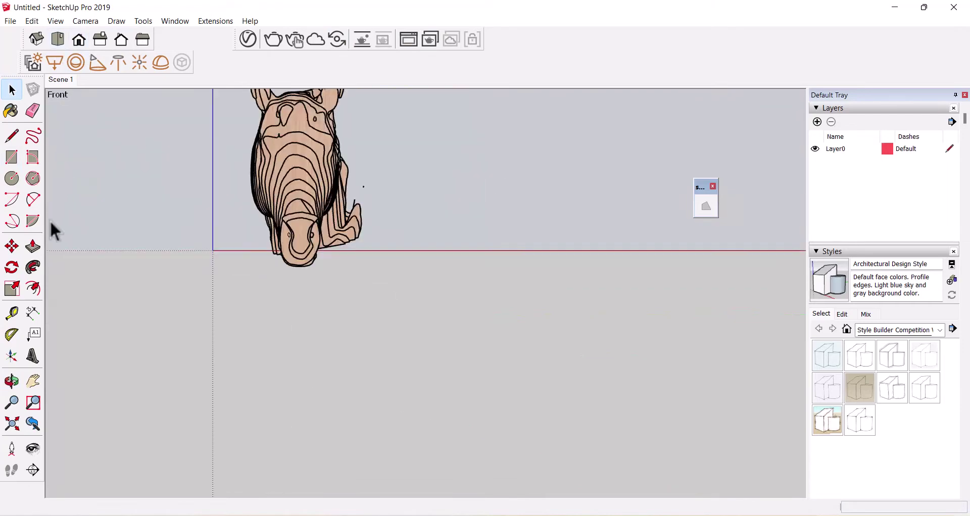
pyautogui.click(16, 161)
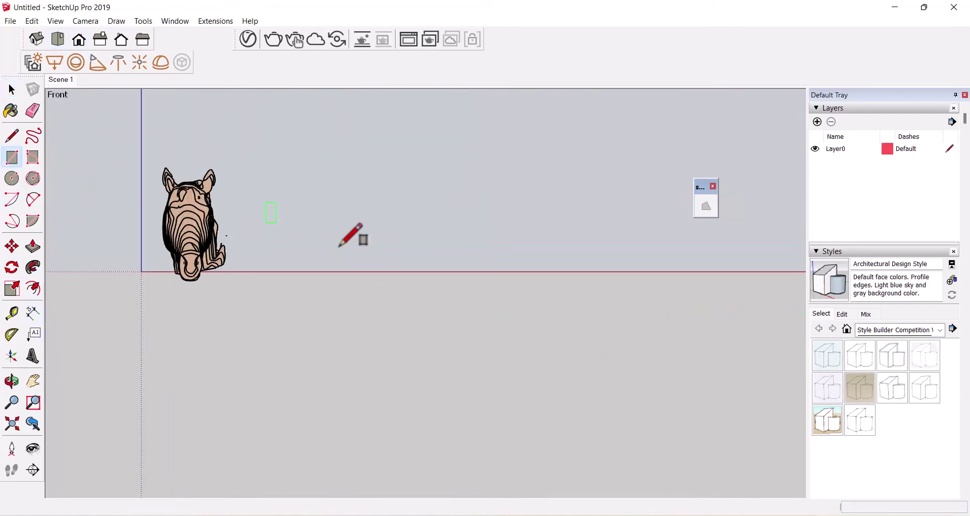
pyautogui.click(291, 272)
pyautogui.scroll(-3, 505, 197)
pyautogui.click(598, 117)
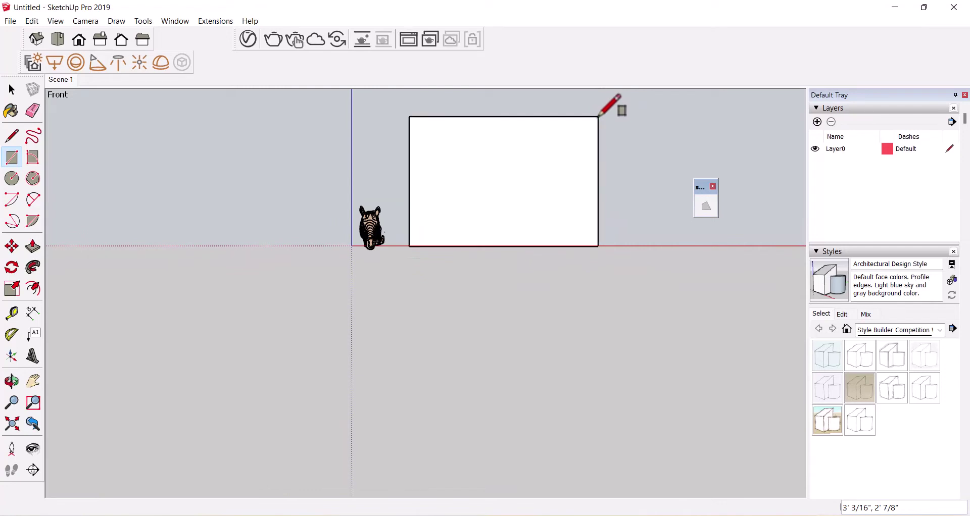
# Paint the wall face pale peach with Color C02
pyautogui.moveTo(630, 138)
pyautogui.mouseDown(button='middle')
pyautogui.moveTo(515, 204)
pyautogui.moveTo(596, 242)
pyautogui.mouseUp(button='middle')
pyautogui.scroll(-5, 882, 360)
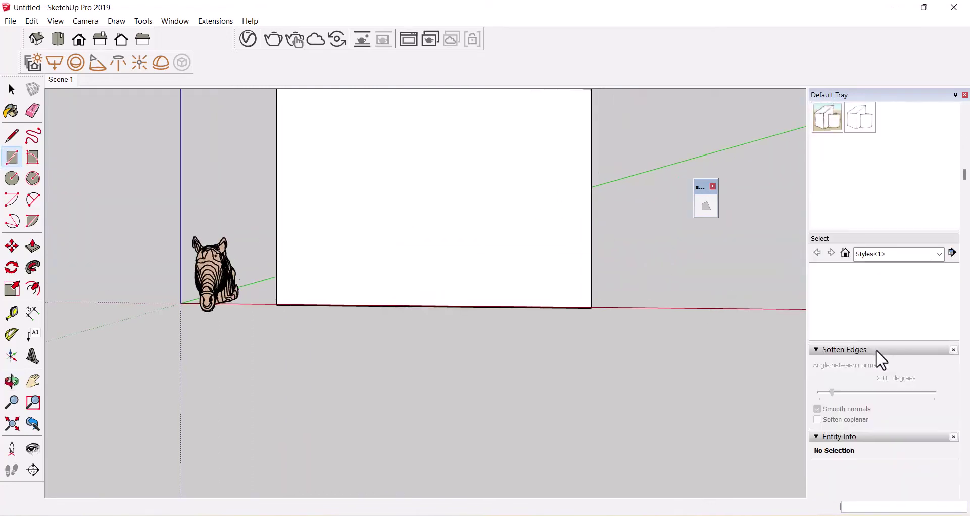
pyautogui.scroll(-3, 882, 360)
pyautogui.scroll(2, 877, 362)
pyautogui.scroll(-3, 873, 363)
pyautogui.scroll(-4, 869, 358)
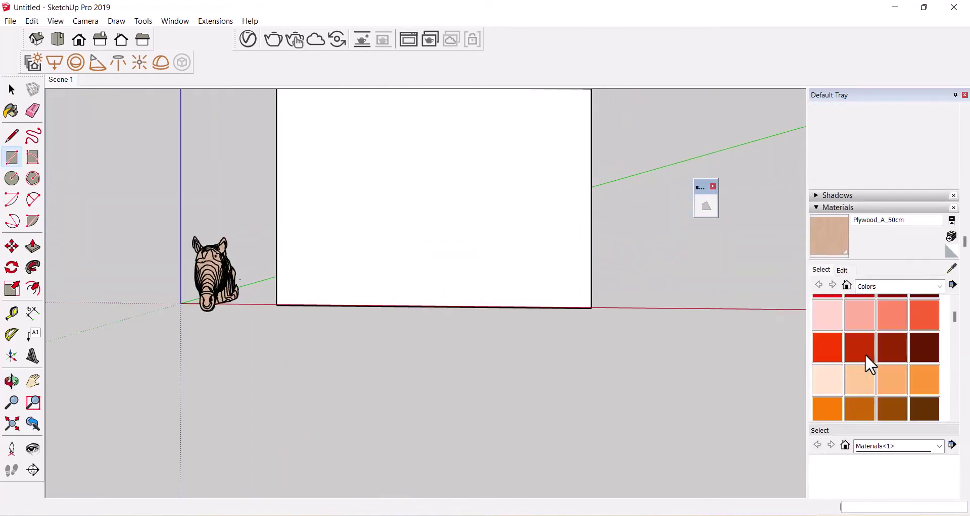
pyautogui.click(860, 379)
pyautogui.click(485, 217)
pyautogui.moveTo(500, 223)
pyautogui.mouseDown(button='middle')
pyautogui.moveTo(455, 260)
pyautogui.moveTo(333, 257)
pyautogui.mouseUp(button='middle')
pyautogui.scroll(-3, 252, 268)
# Move the horse head group onto the wall face with the Move tool
pyautogui.scroll(2, 357, 247)
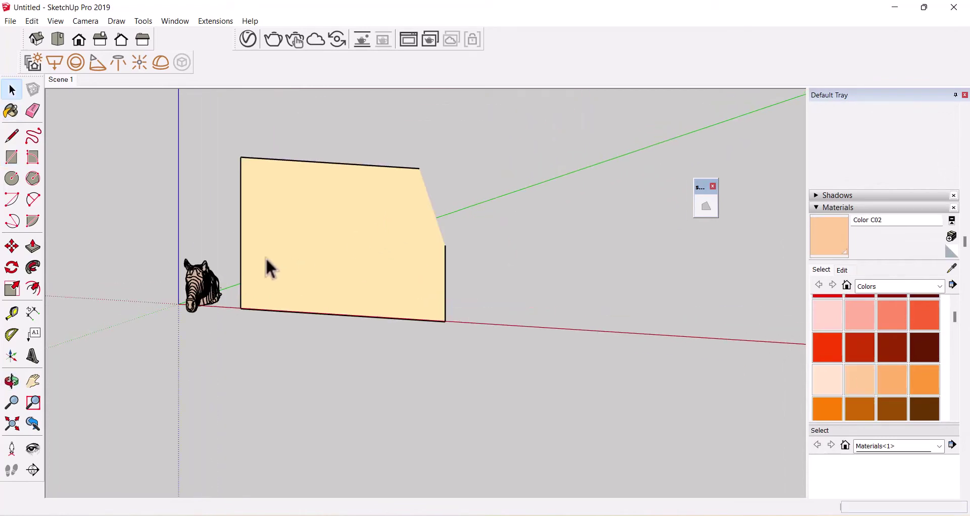
pyautogui.click(216, 289)
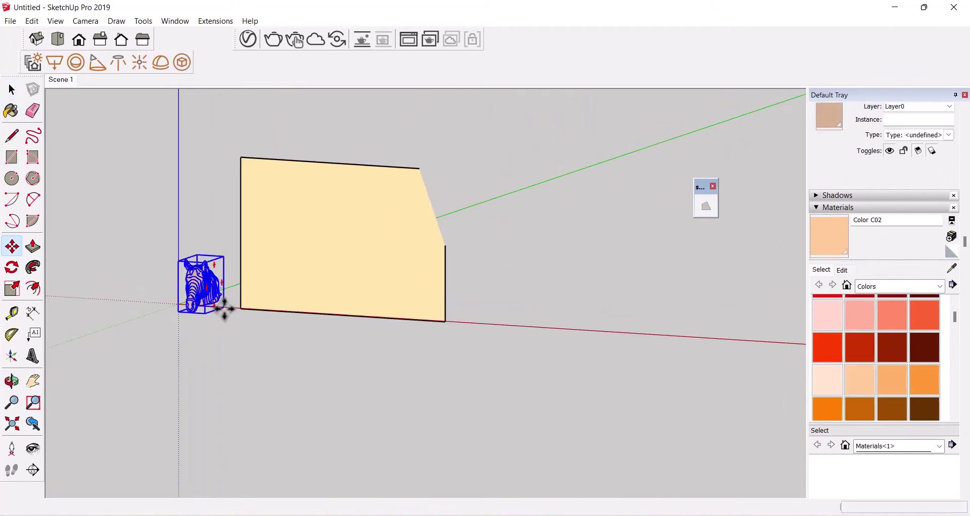
pyautogui.press('m')
pyautogui.click(222, 306)
pyautogui.moveTo(351, 263)
pyautogui.mouseDown(button='middle')
pyautogui.moveTo(151, 255)
pyautogui.moveTo(519, 264)
pyautogui.mouseUp(button='middle')
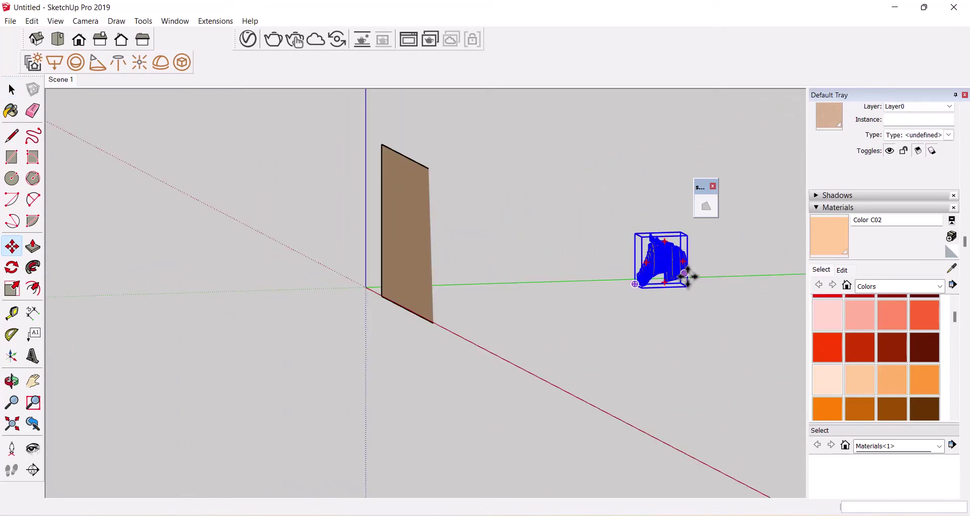
pyautogui.click(691, 277)
pyautogui.click(401, 237)
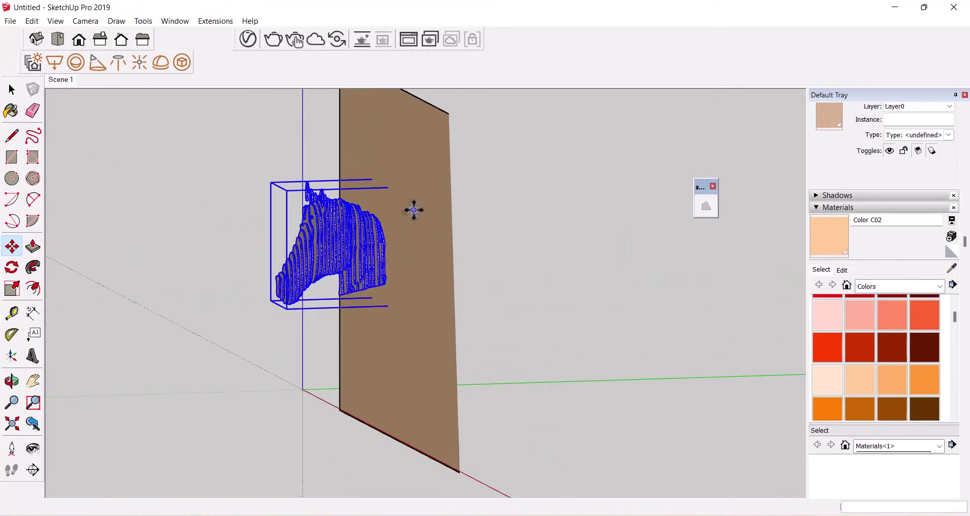
pyautogui.scroll(5, 412, 210)
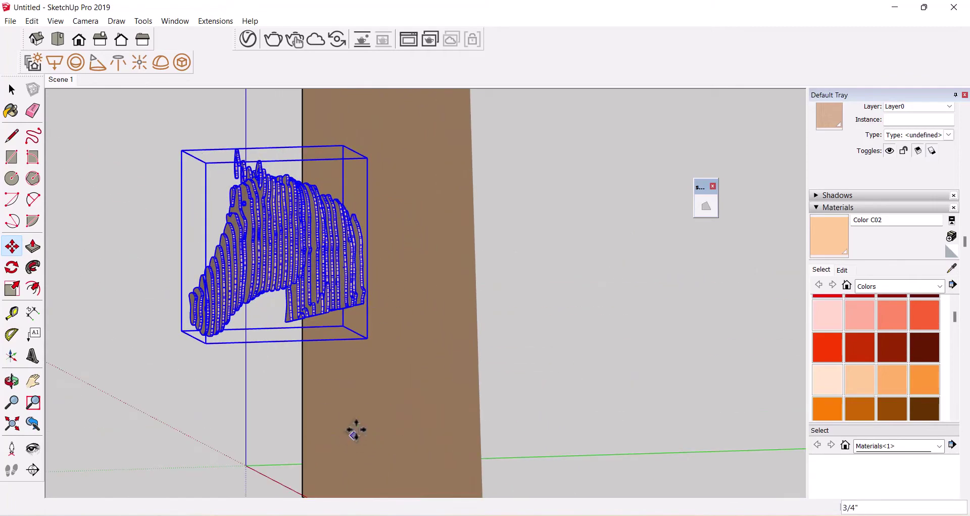
pyautogui.scroll(2, 368, 286)
pyautogui.scroll(1, 359, 294)
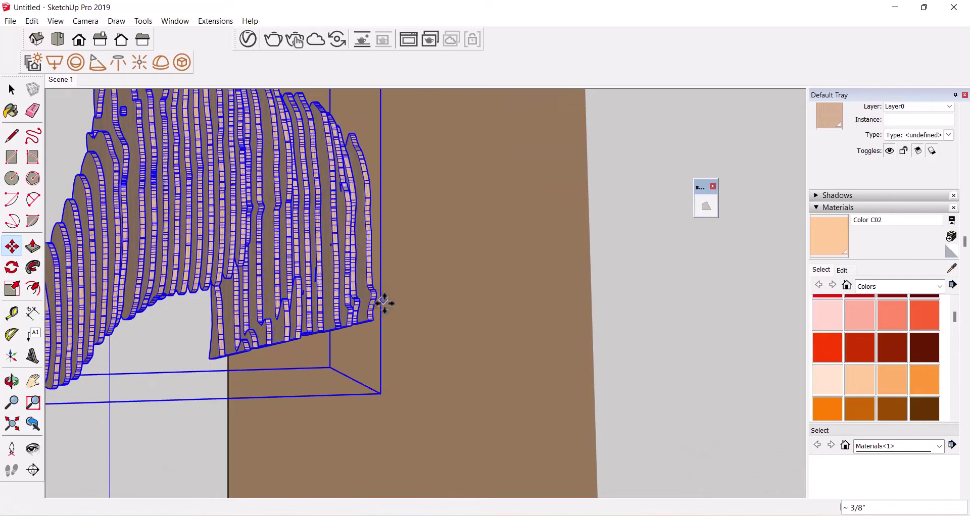
pyautogui.scroll(-5, 384, 303)
pyautogui.scroll(-2, 878, 343)
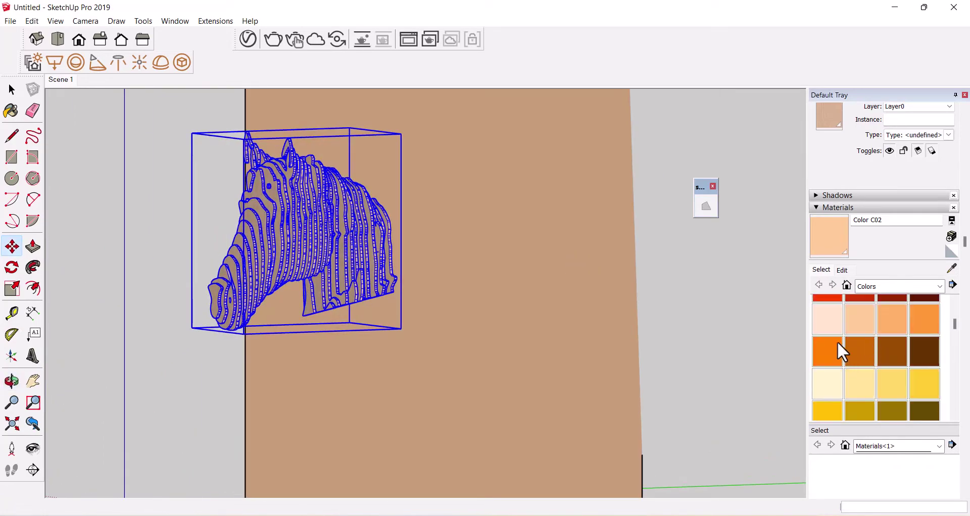
# Repaint the wall with the lighter Color C01
pyautogui.click(827, 319)
pyautogui.click(619, 319)
pyautogui.scroll(-2, 607, 308)
pyautogui.moveTo(553, 286); pyautogui.dragTo(602, 303, button='middle')
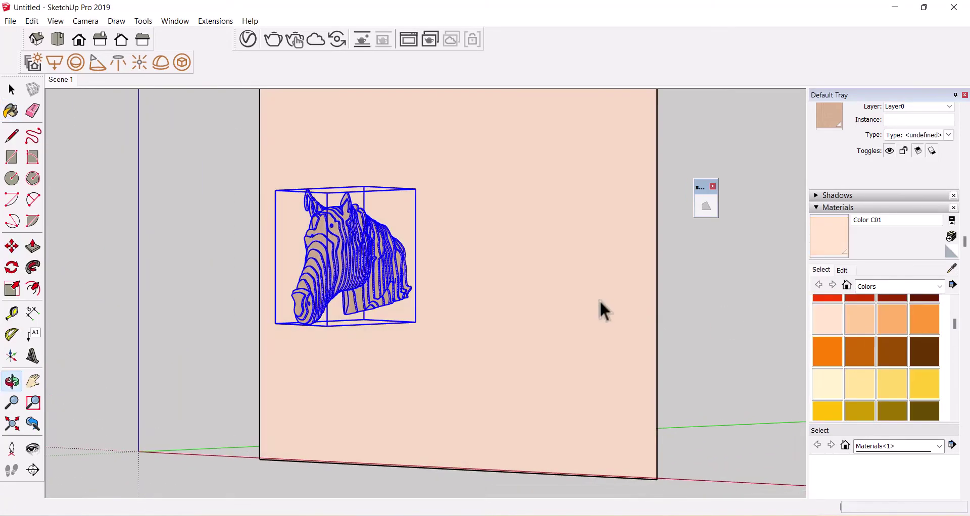
# Deselect the head, then orbit and pan around the wall to inspect the mounted head
pyautogui.click(711, 303)
pyautogui.moveTo(711, 303); pyautogui.dragTo(752, 274, button='middle')
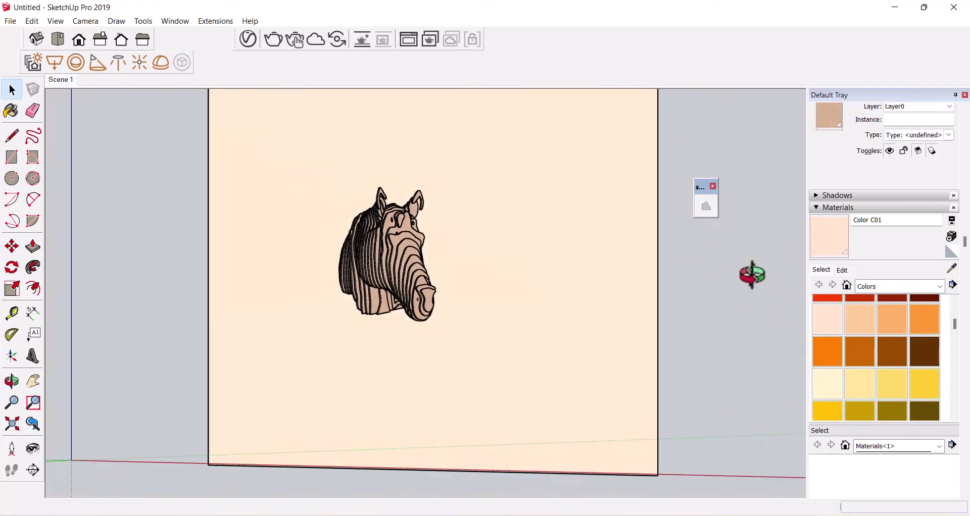
pyautogui.scroll(3, 550, 292)
pyautogui.moveTo(550, 292); pyautogui.dragTo(487, 278, button='middle')
pyautogui.scroll(1, 322, 294)
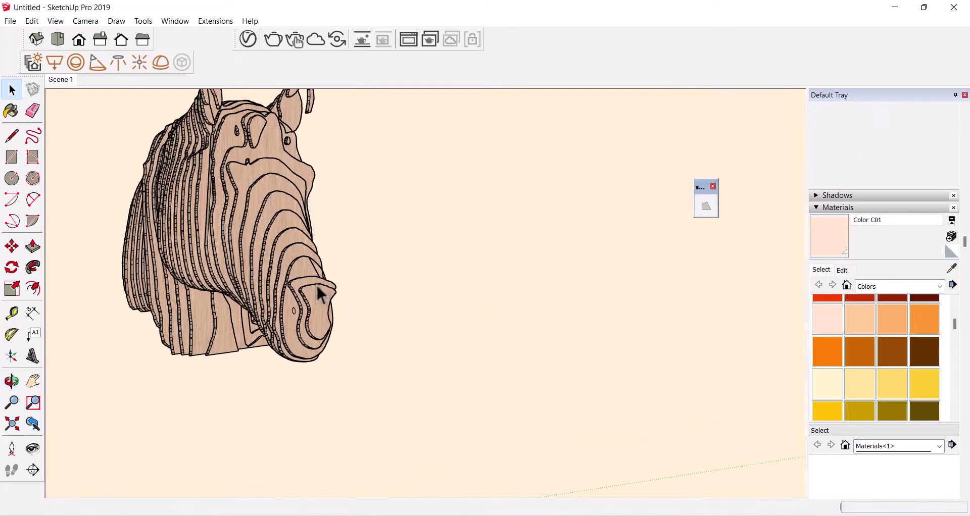
pyautogui.click(32, 381)
pyautogui.moveTo(220, 376); pyautogui.dragTo(336, 377)
pyautogui.scroll(2, 336, 374)
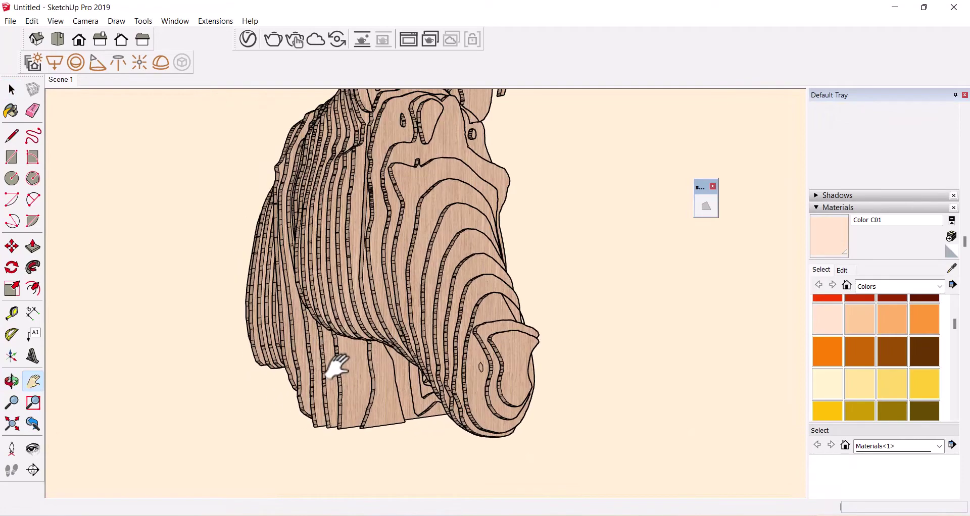
pyautogui.moveTo(336, 369); pyautogui.dragTo(412, 356, button='middle')
pyautogui.scroll(-1, 503, 379)
pyautogui.moveTo(503, 379)
pyautogui.mouseDown(button='middle')
pyautogui.moveTo(455, 363)
pyautogui.moveTo(460, 313)
pyautogui.moveTo(501, 310)
pyautogui.mouseUp(button='middle')
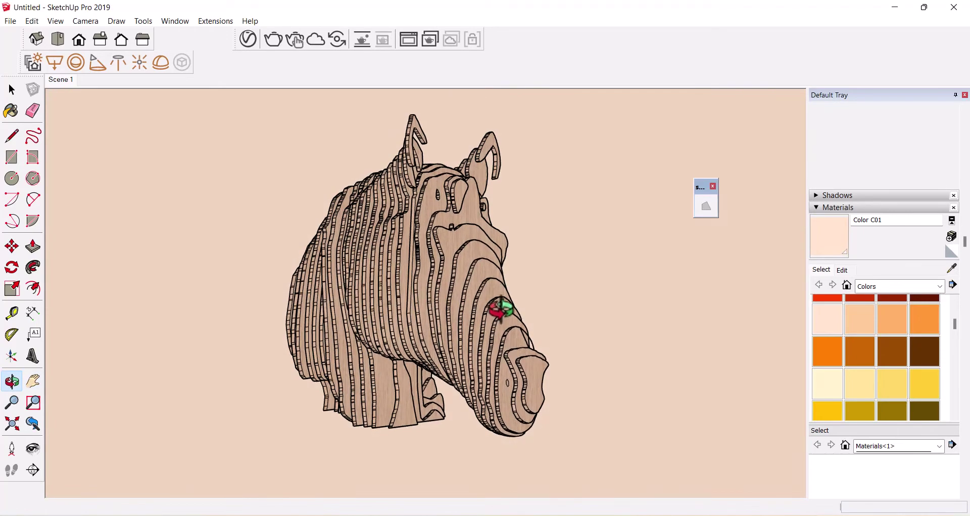
pyautogui.moveTo(424, 167); pyautogui.dragTo(290, 306, button='middle')
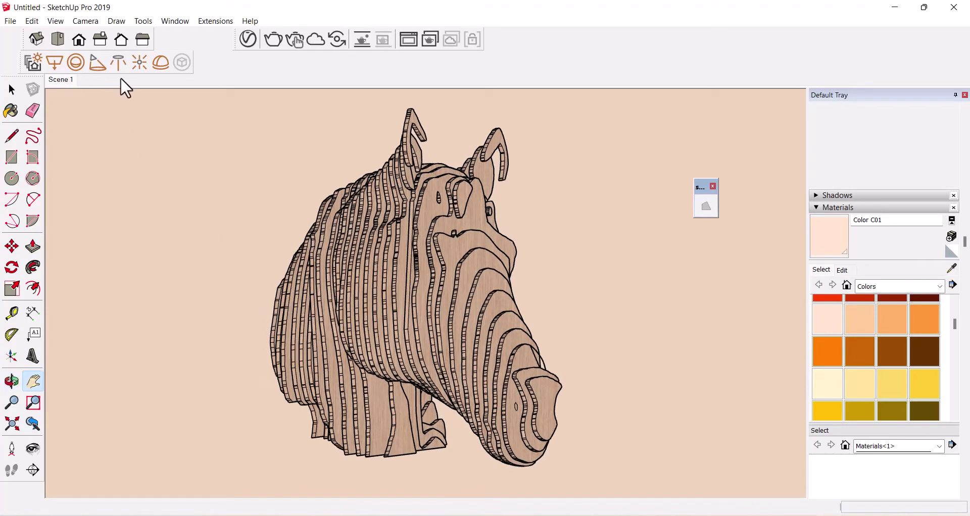
# In the V-Ray Asset Editor Lights list, raise the SunLight Size Multiplier from 1 to 200
pyautogui.click(248, 41)
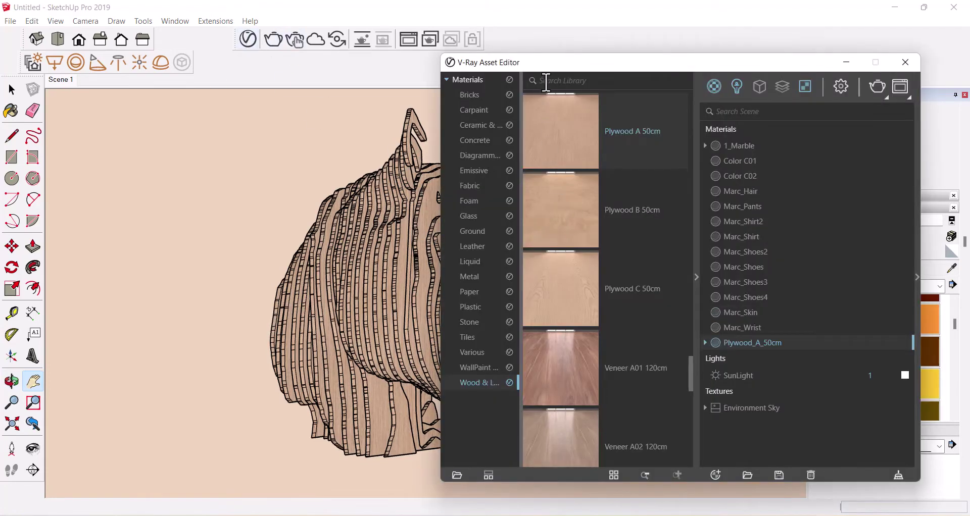
pyautogui.click(737, 86)
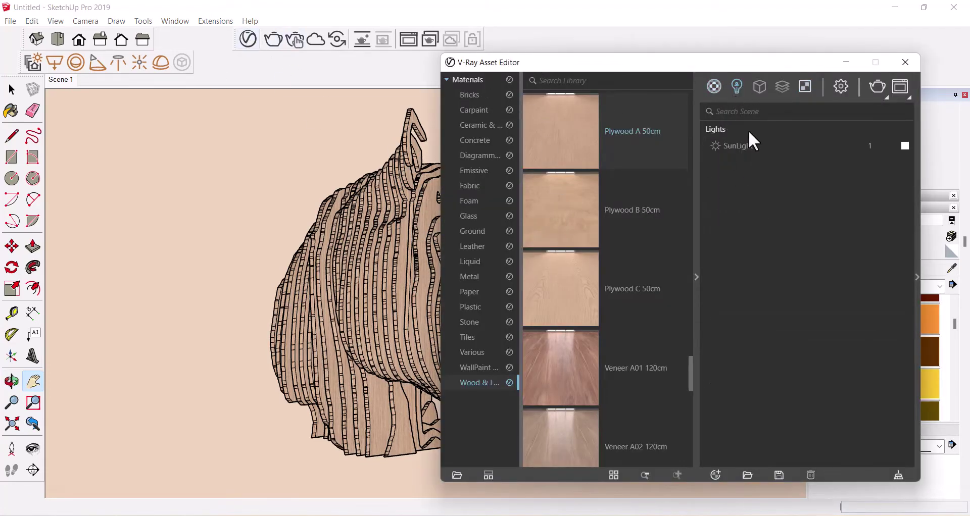
pyautogui.moveTo(736, 65); pyautogui.dragTo(465, 65)
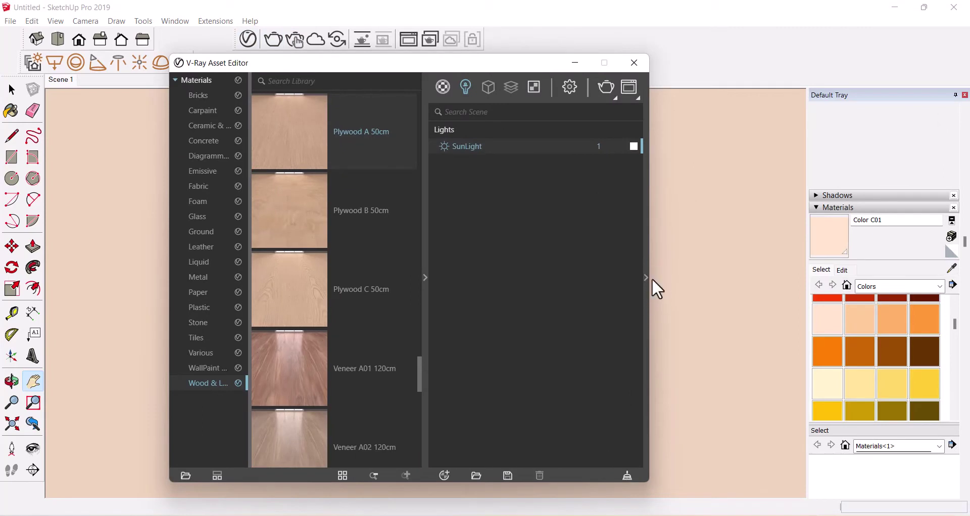
pyautogui.click(646, 278)
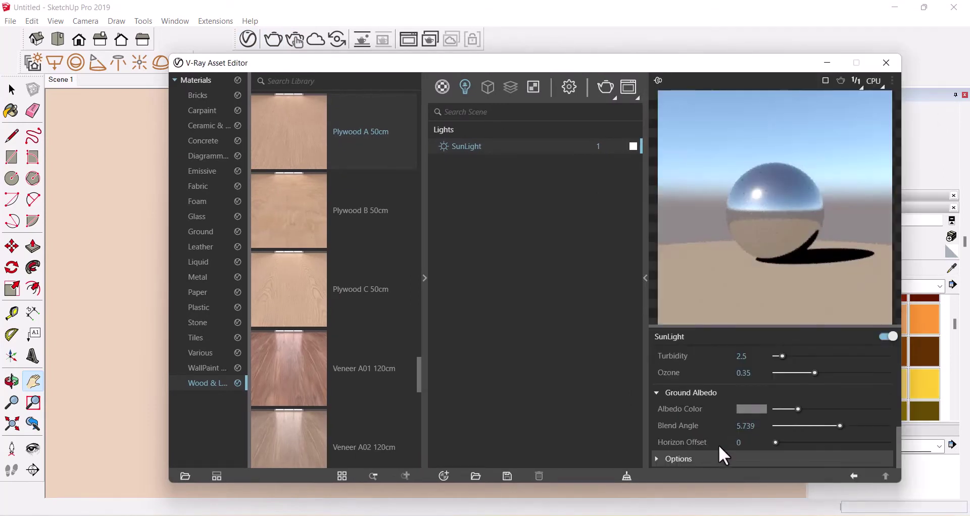
pyautogui.scroll(2, 727, 435)
pyautogui.scroll(3, 725, 427)
pyautogui.scroll(-3, 730, 421)
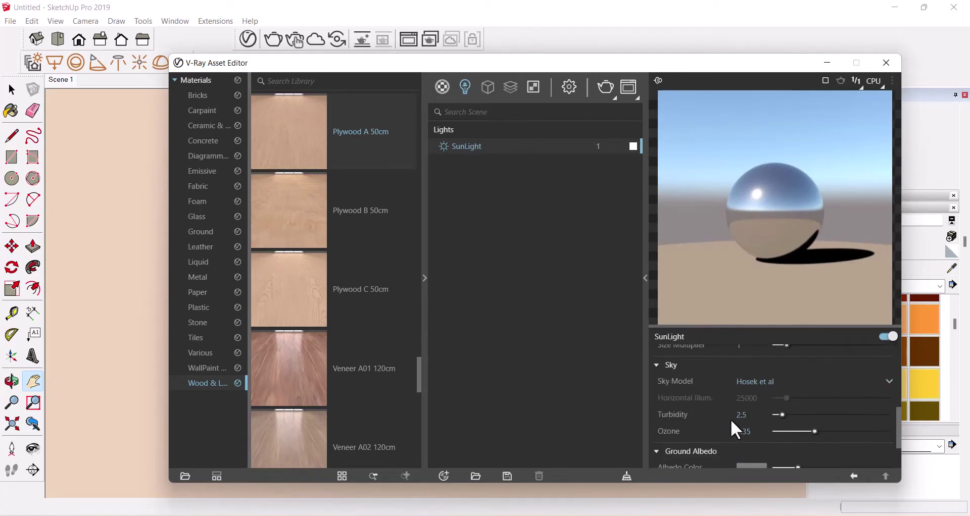
pyautogui.scroll(2, 731, 418)
pyautogui.scroll(-2, 746, 449)
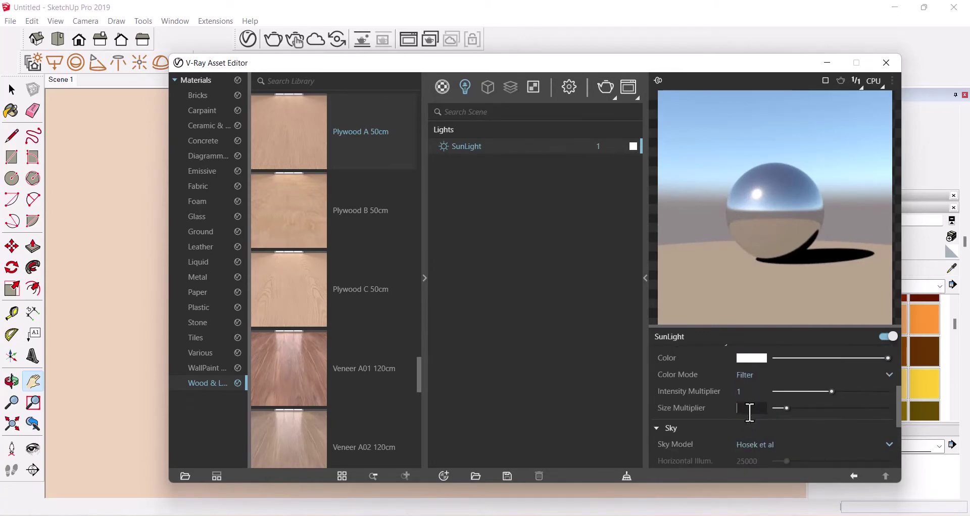
pyautogui.write('200')
pyautogui.press('Return')
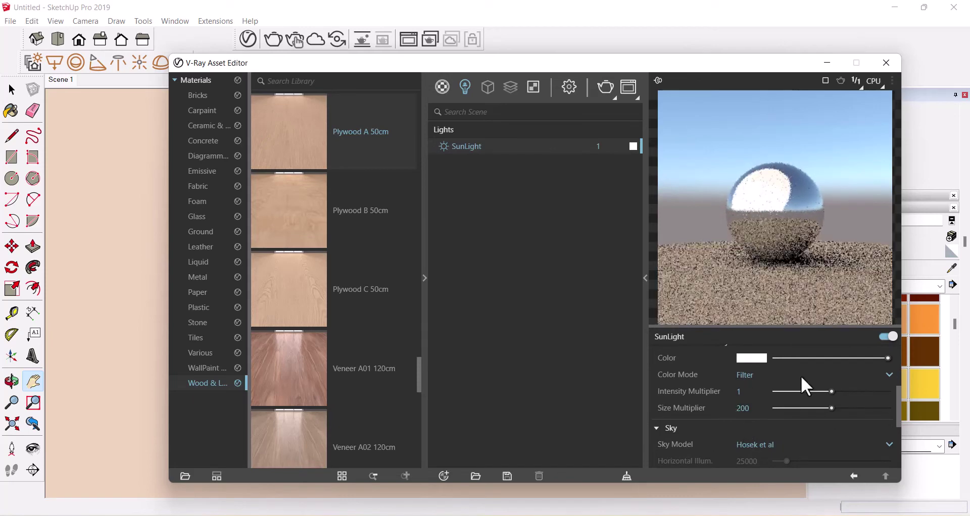
# Turn off Progressive rendering and set the render image width to 1000
pyautogui.click(570, 88)
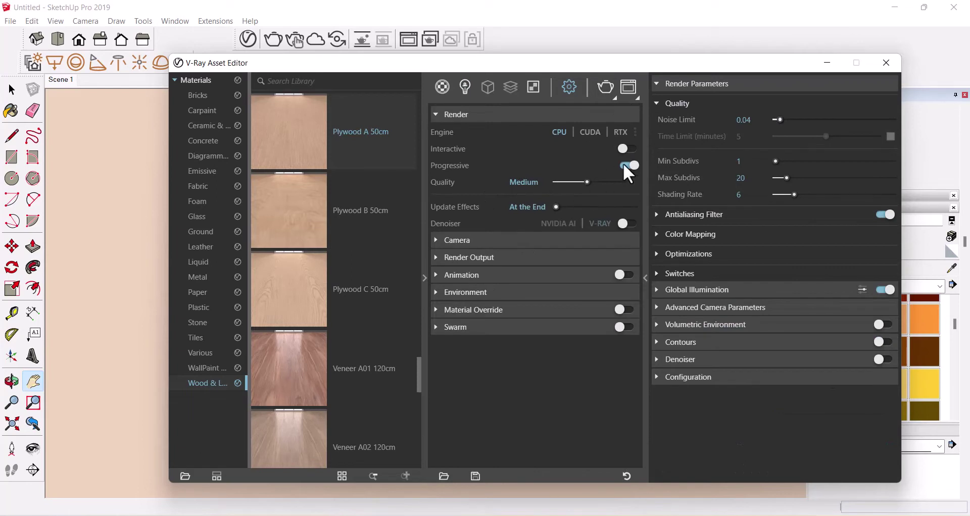
pyautogui.click(627, 166)
pyautogui.click(462, 259)
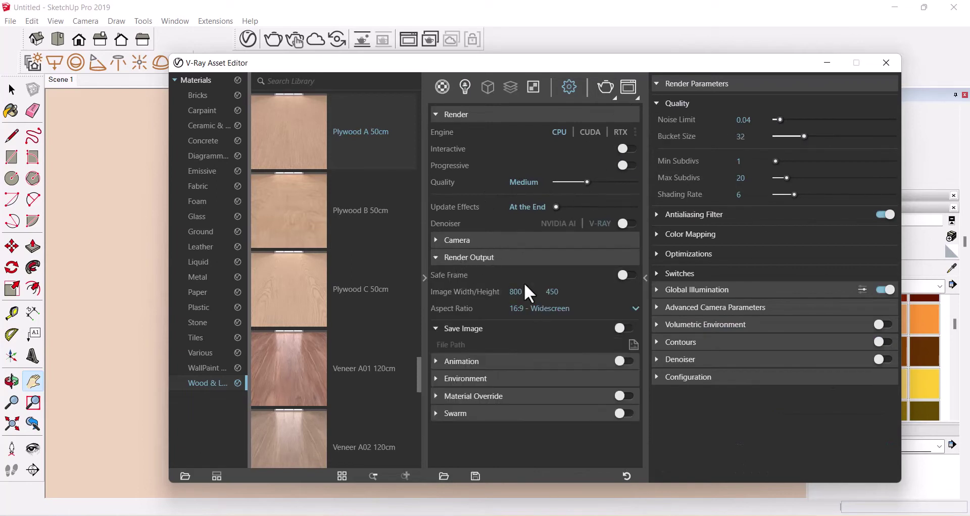
pyautogui.write('100')
pyautogui.write('0')
pyautogui.press('Return')
# Enable the V-Ray denoiser, set Primary Rays to Irradiance map, and start the render
pyautogui.click(665, 356)
pyautogui.click(884, 357)
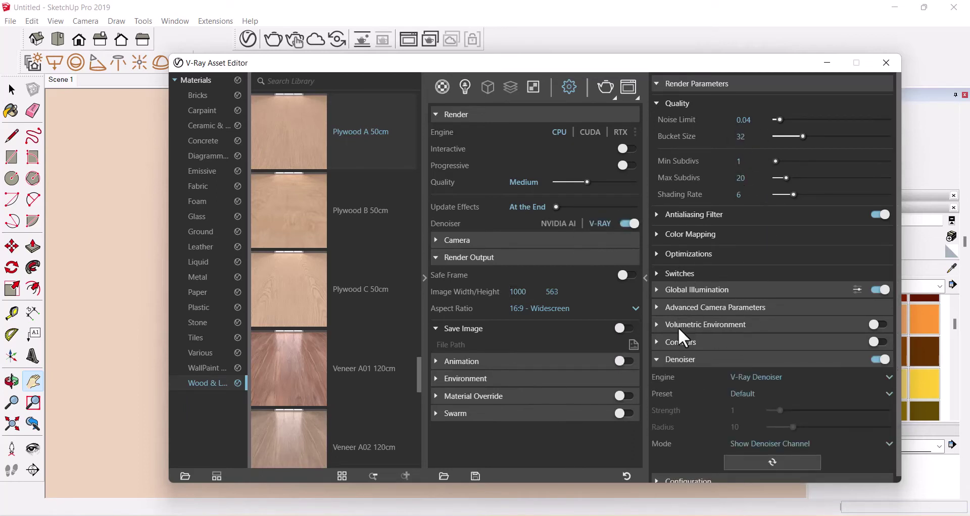
pyautogui.click(681, 295)
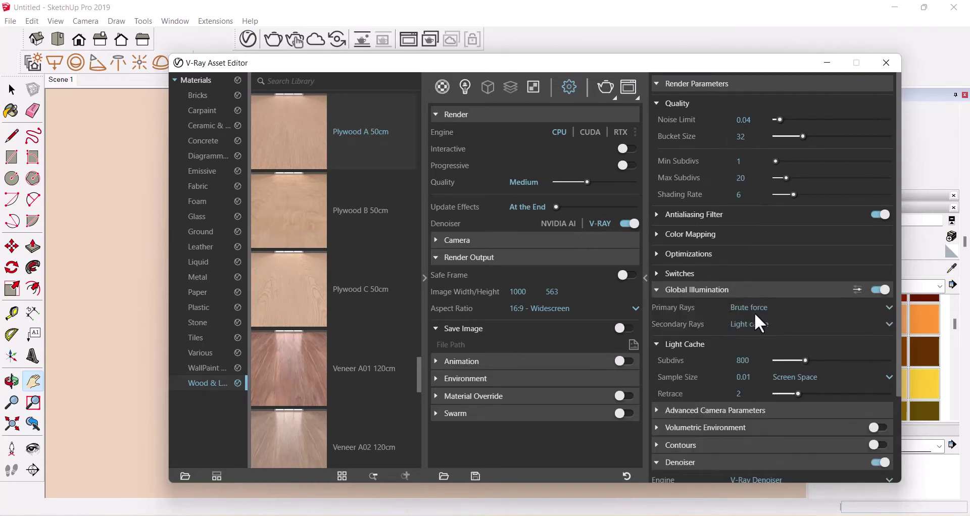
pyautogui.click(754, 309)
pyautogui.click(758, 326)
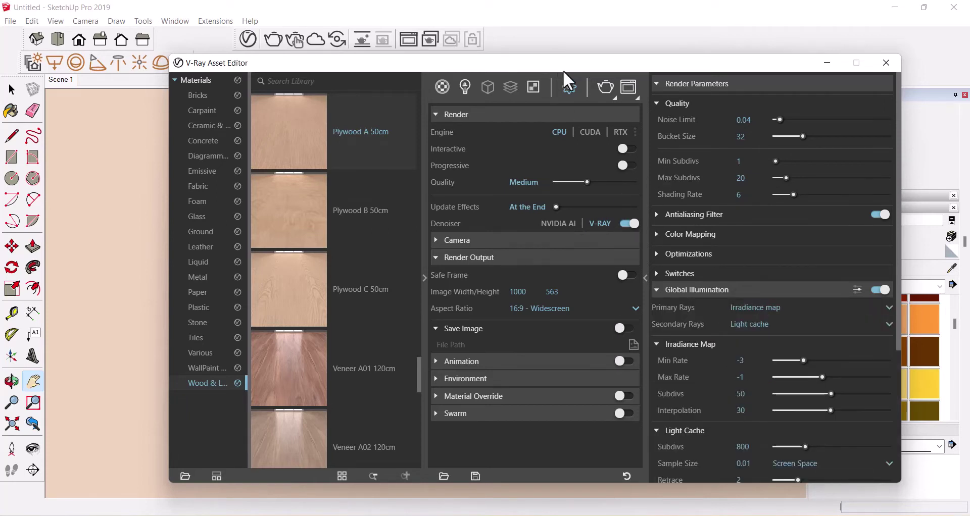
pyautogui.click(610, 90)
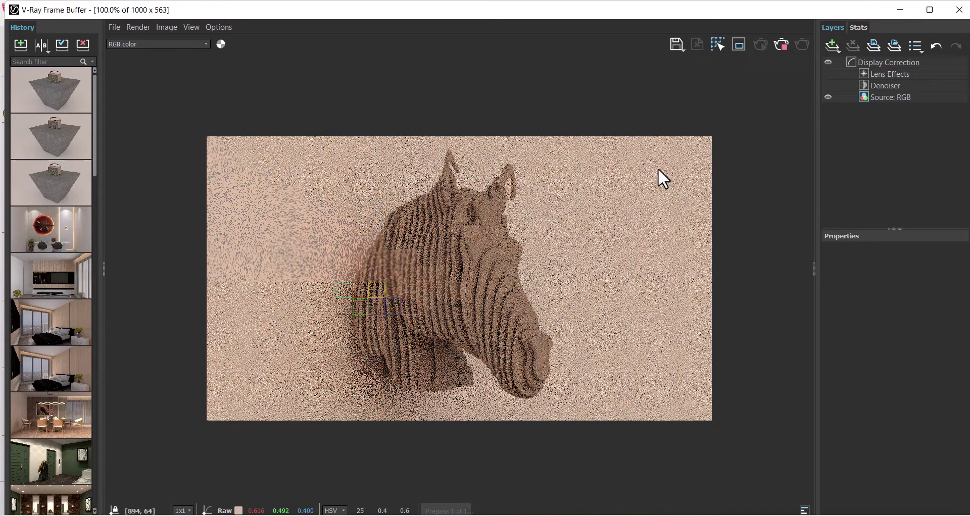
# Stop the noisy render and draw a render region tightly around the horse head
pyautogui.click(782, 45)
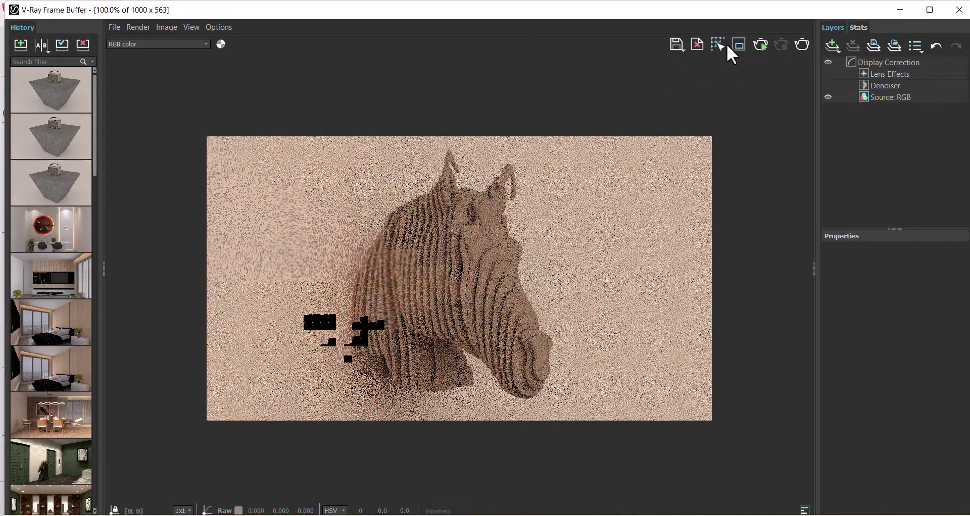
pyautogui.click(739, 45)
pyautogui.moveTo(292, 136)
pyautogui.mouseDown()
pyautogui.moveTo(498, 362)
pyautogui.moveTo(577, 420)
pyautogui.mouseUp()
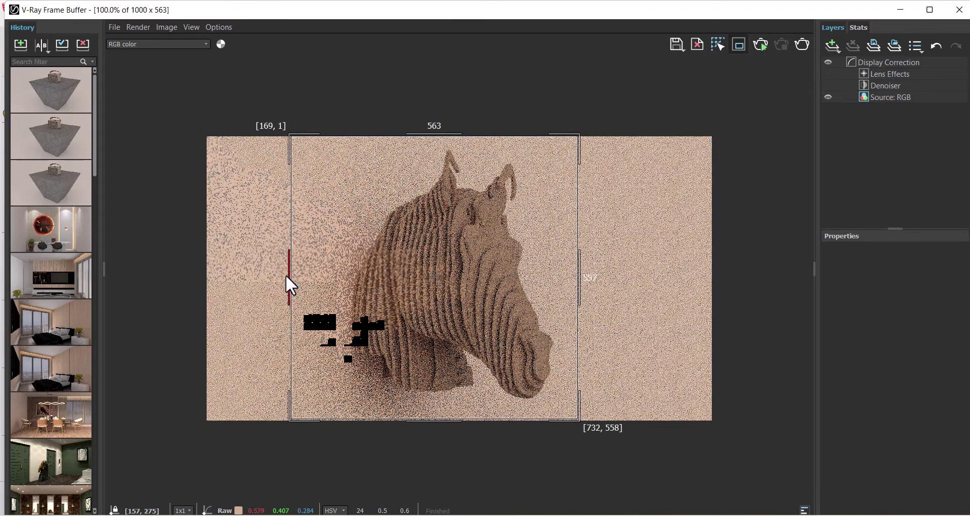
pyautogui.moveTo(291, 277)
pyautogui.mouseDown()
pyautogui.moveTo(340, 282)
pyautogui.moveTo(332, 280)
pyautogui.mouseUp()
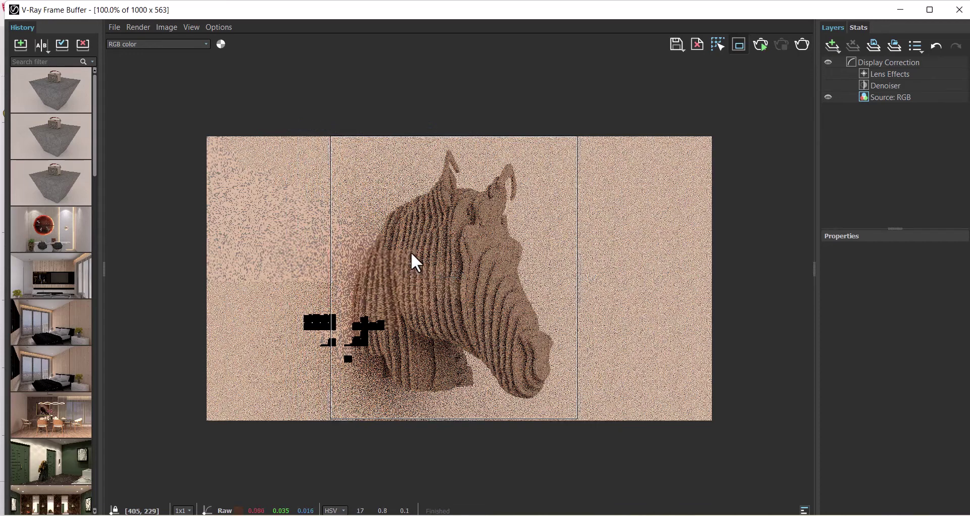
# Re-render the marked region and zoom in and out to check the denoised horse head
pyautogui.click(802, 45)
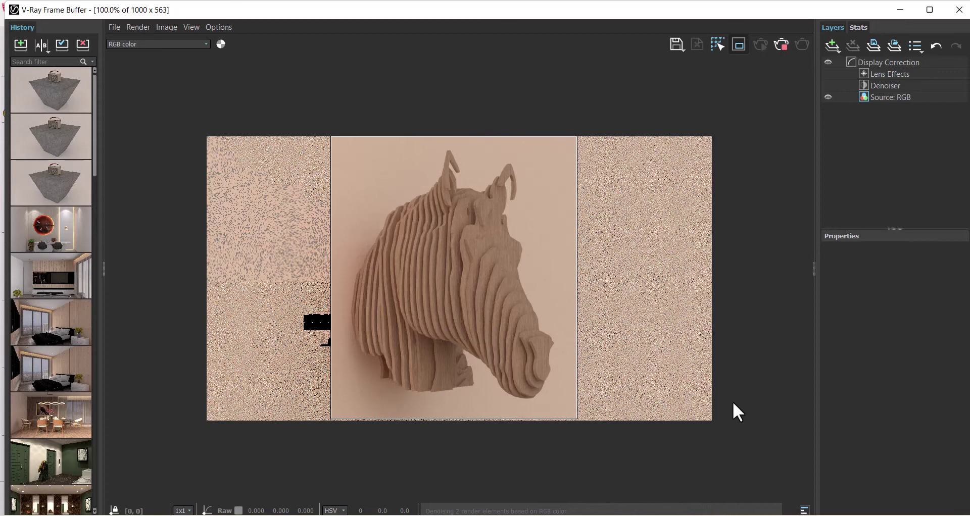
pyautogui.scroll(3, 515, 247)
pyautogui.scroll(-2, 515, 247)
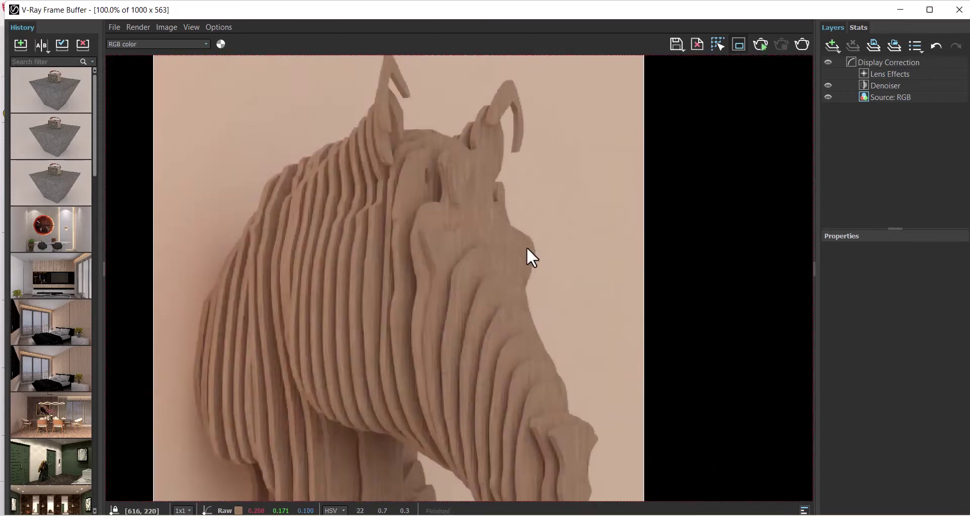
pyautogui.scroll(-1, 513, 248)
pyautogui.scroll(1, 513, 247)
pyautogui.scroll(-1, 513, 247)
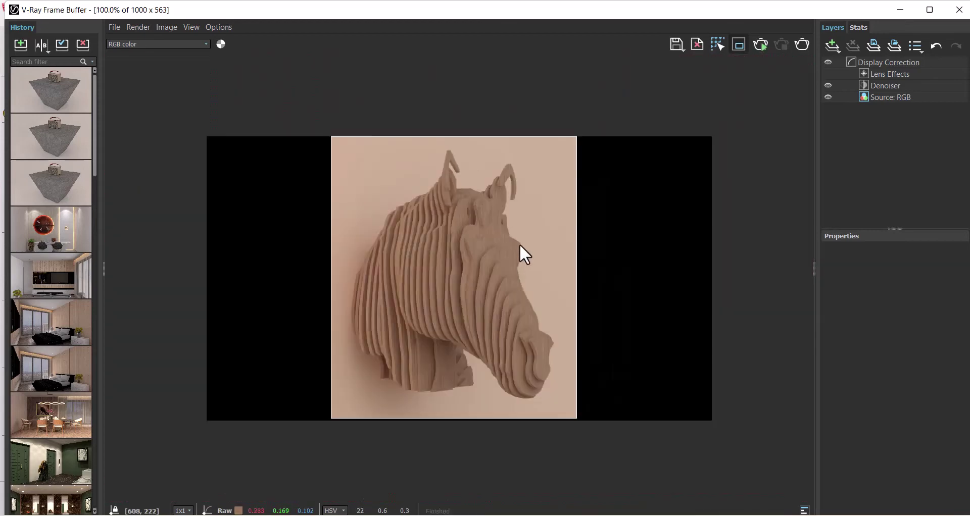
# Open the Save Image dialog to store the render as a PNG in Documents
pyautogui.click(673, 43)
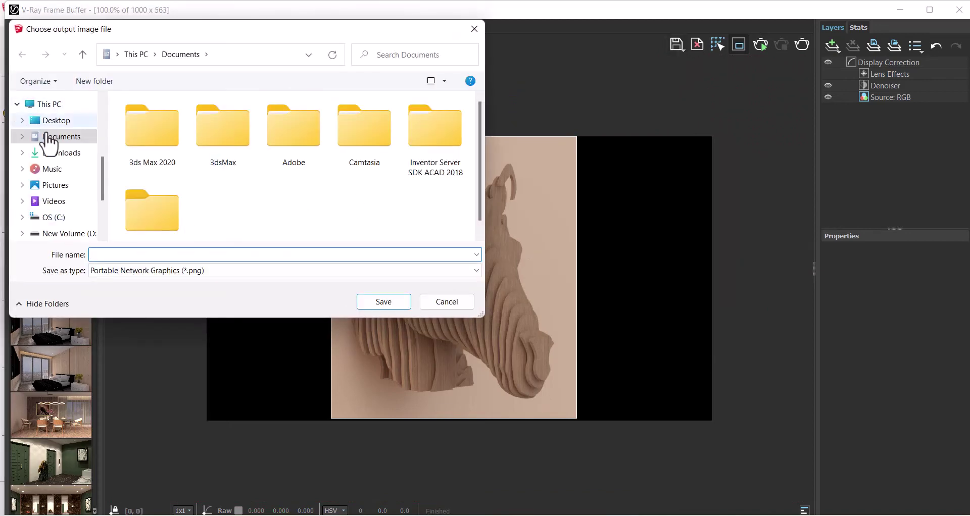